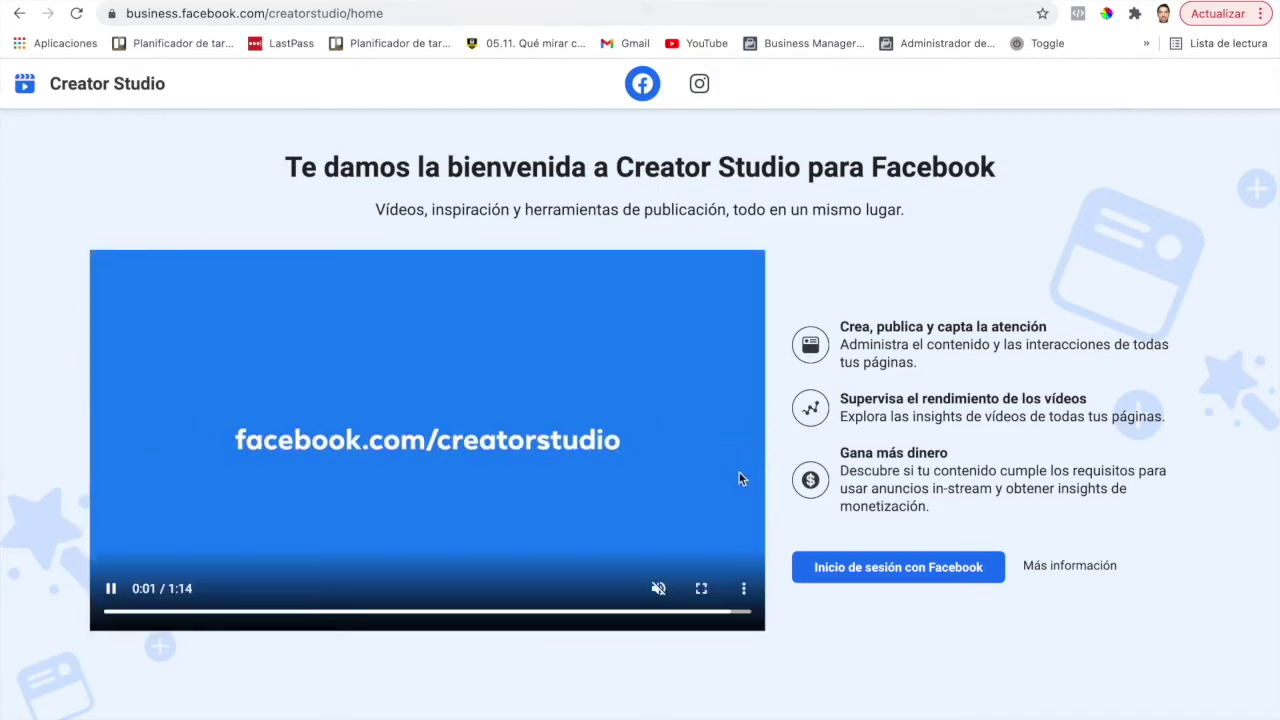
- Log in to Creator Studio with the Facebook account using the filled-in credentials
left_click(906, 568)
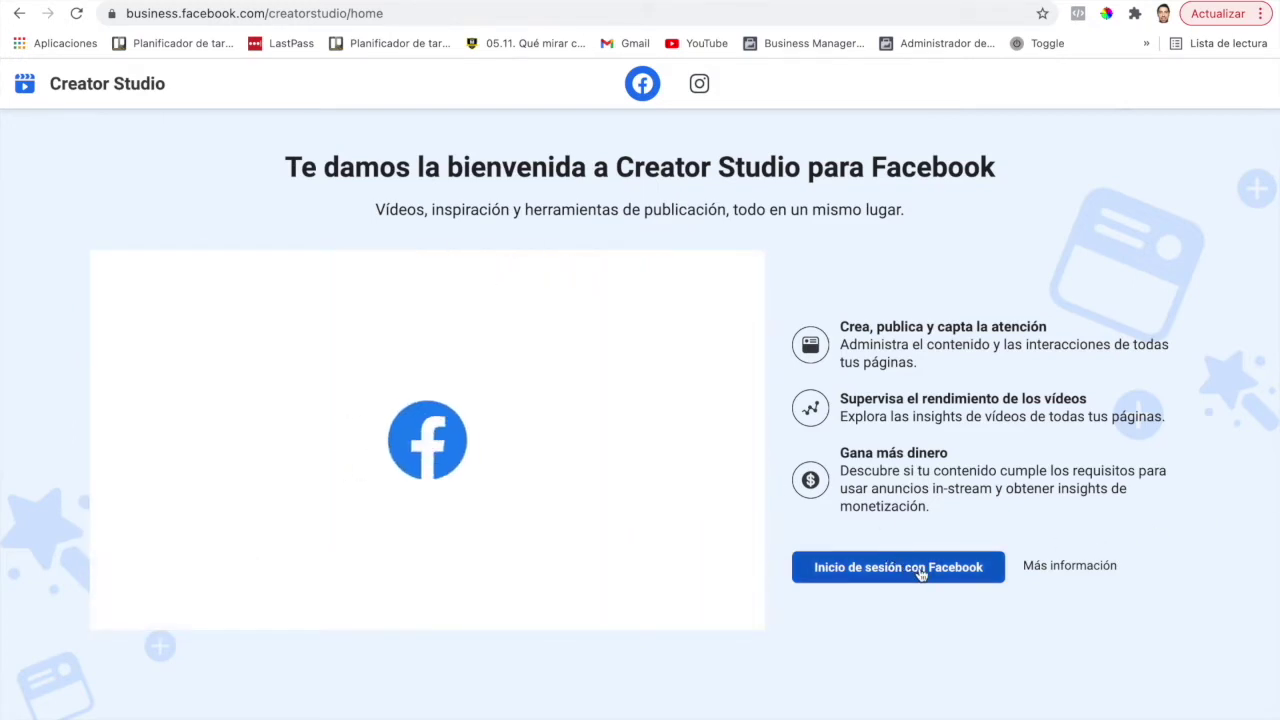
left_click(914, 572)
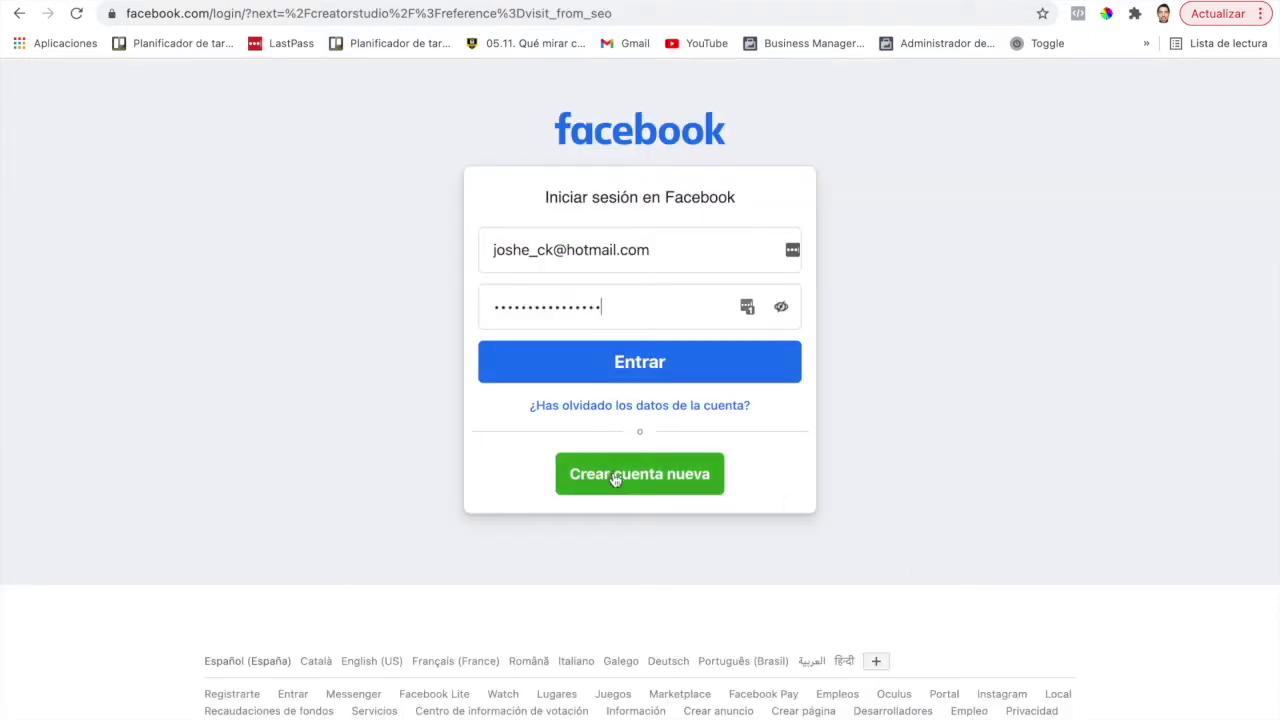
left_click(621, 370)
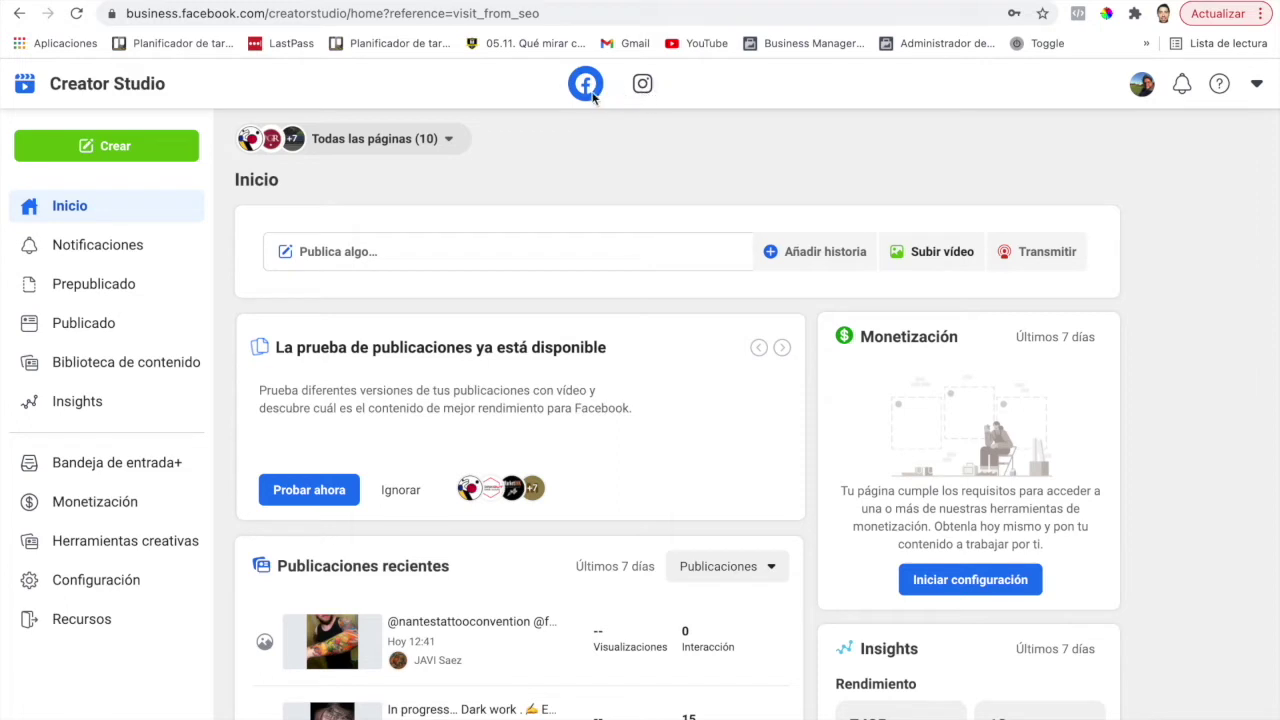
- View the Instagram section of Creator Studio and return to the Facebook home page
left_click(643, 86)
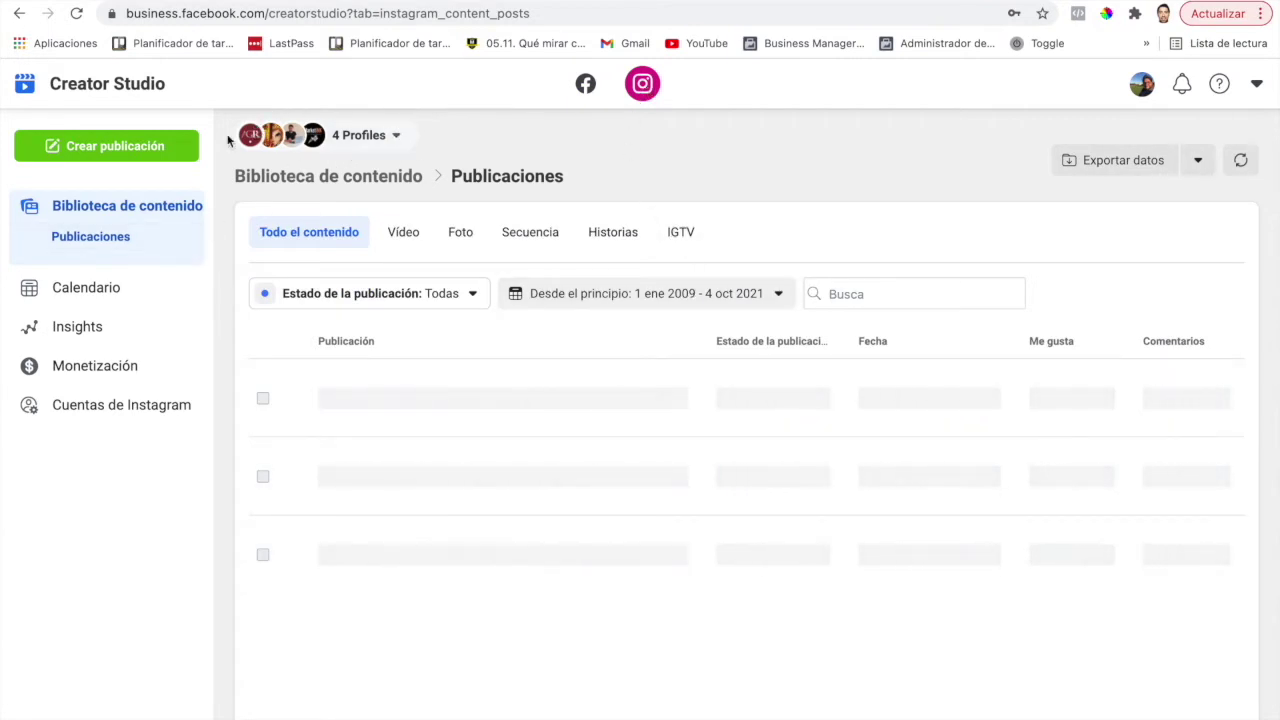
left_click(586, 86)
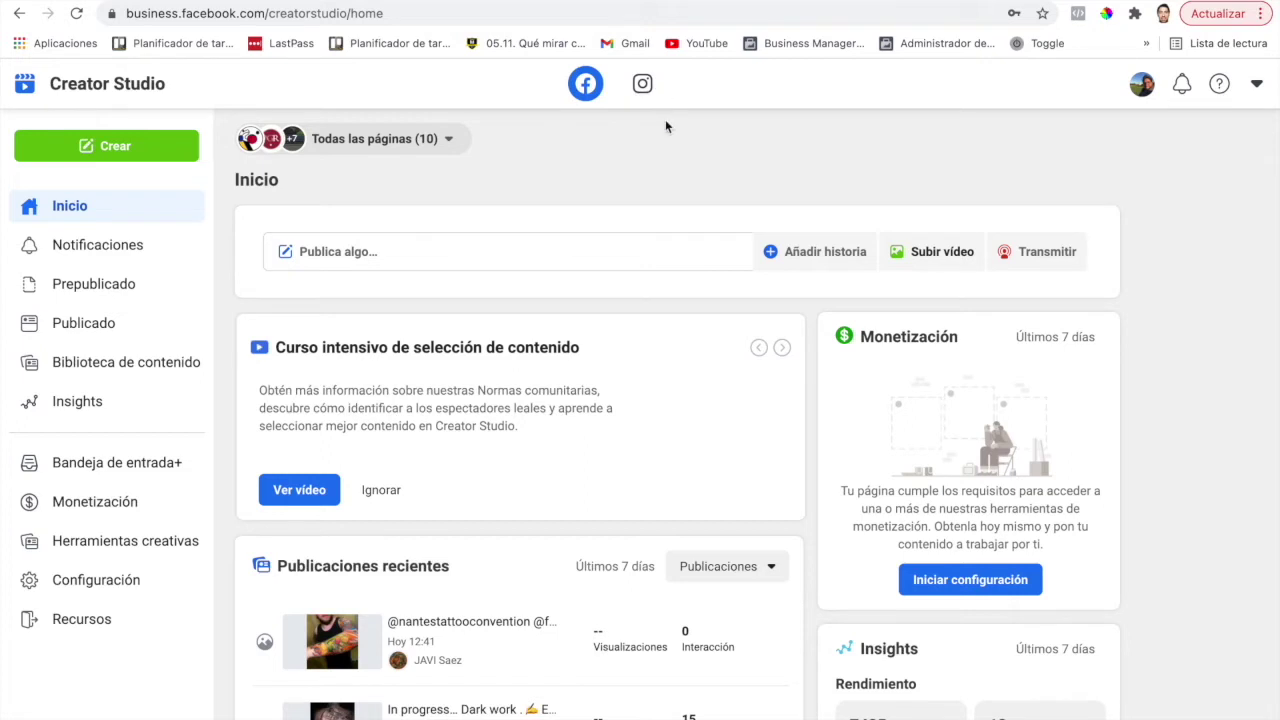
scroll(634, 274, "down", 1)
scroll(634, 274, "up", 1)
- Switch to the Instagram section and filter the content library to show only the "Negocios Online" profile
left_click(642, 85)
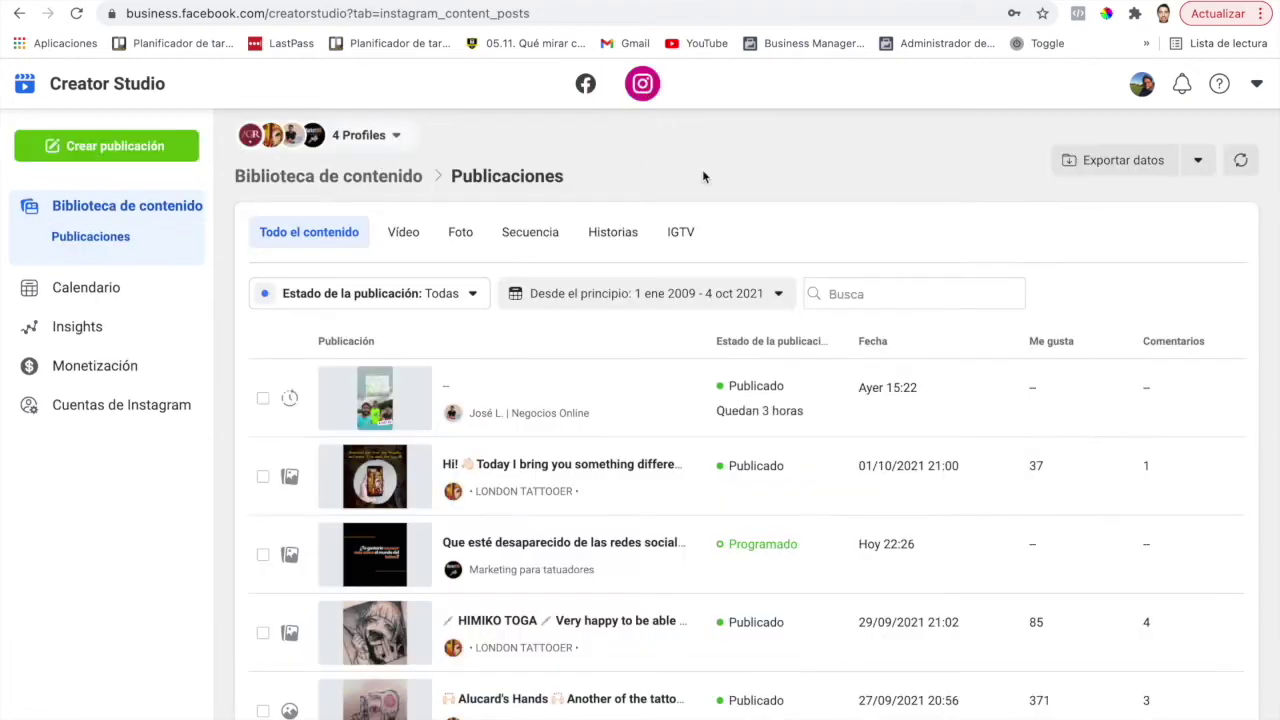
left_click(391, 138)
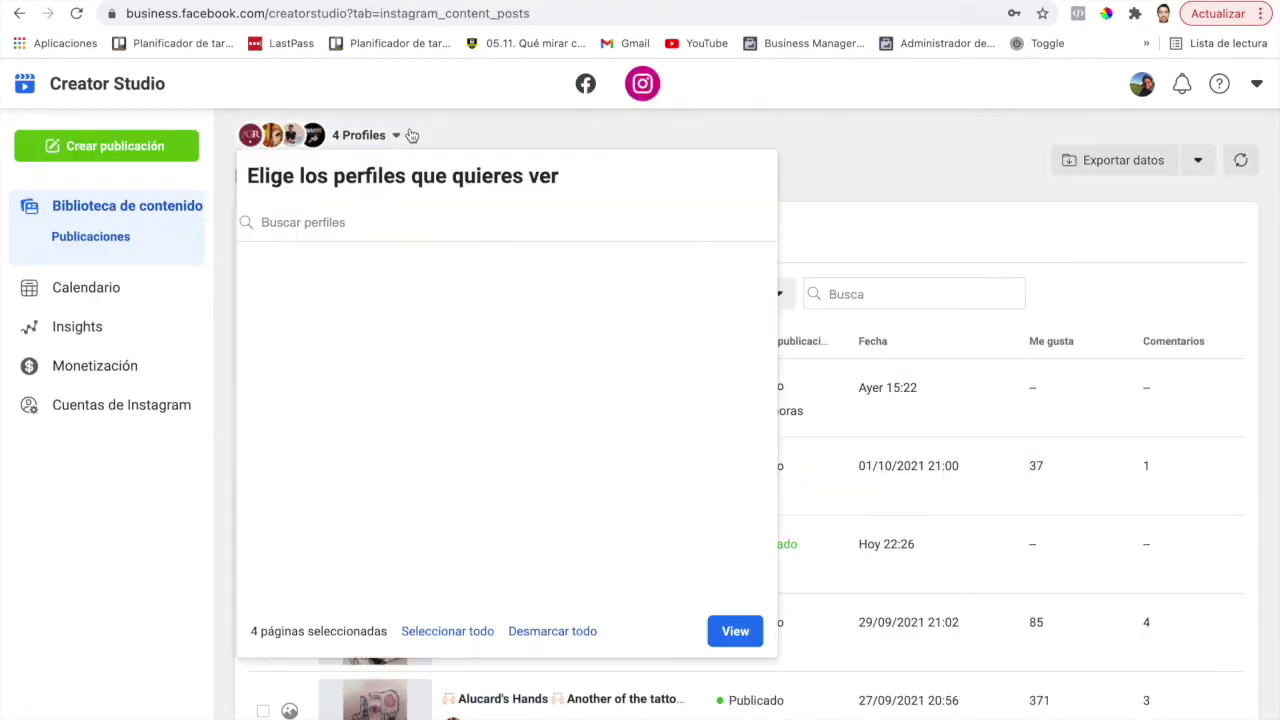
left_click(257, 393)
left_click(258, 333)
left_click(257, 271)
left_click(257, 394)
left_click(257, 455)
left_click(735, 632)
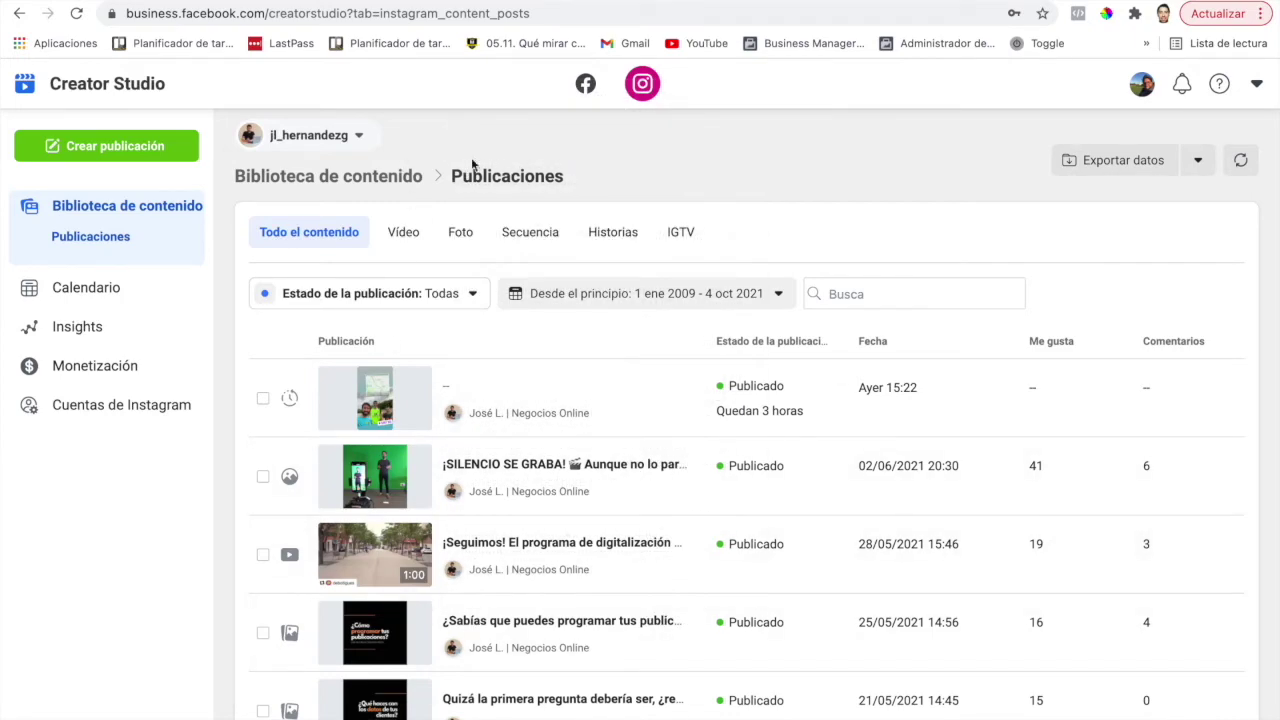
scroll(650, 350, "down", 1)
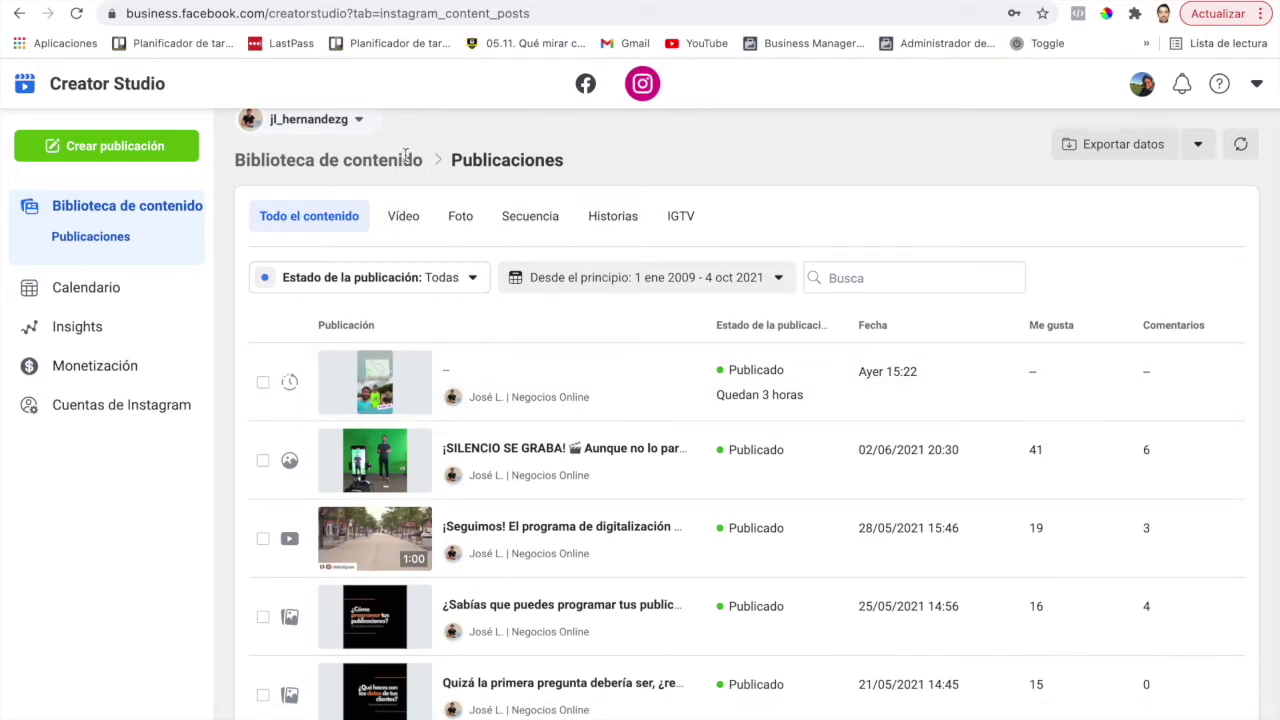
scroll(404, 203, "up", 1)
scroll(500, 471, "down", 1)
scroll(494, 403, "up", 1)
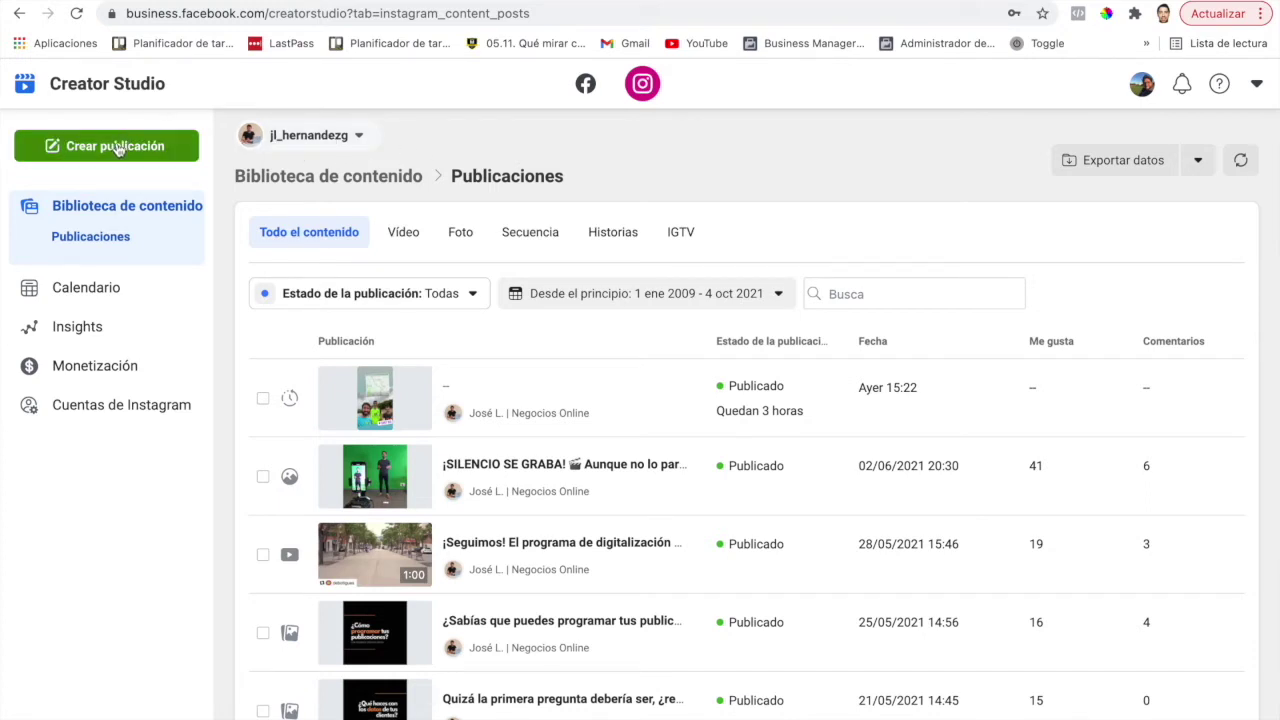
- Create an Instagram feed post for the "Negocios Online" account with the caption "Text prova"
left_click(150, 155)
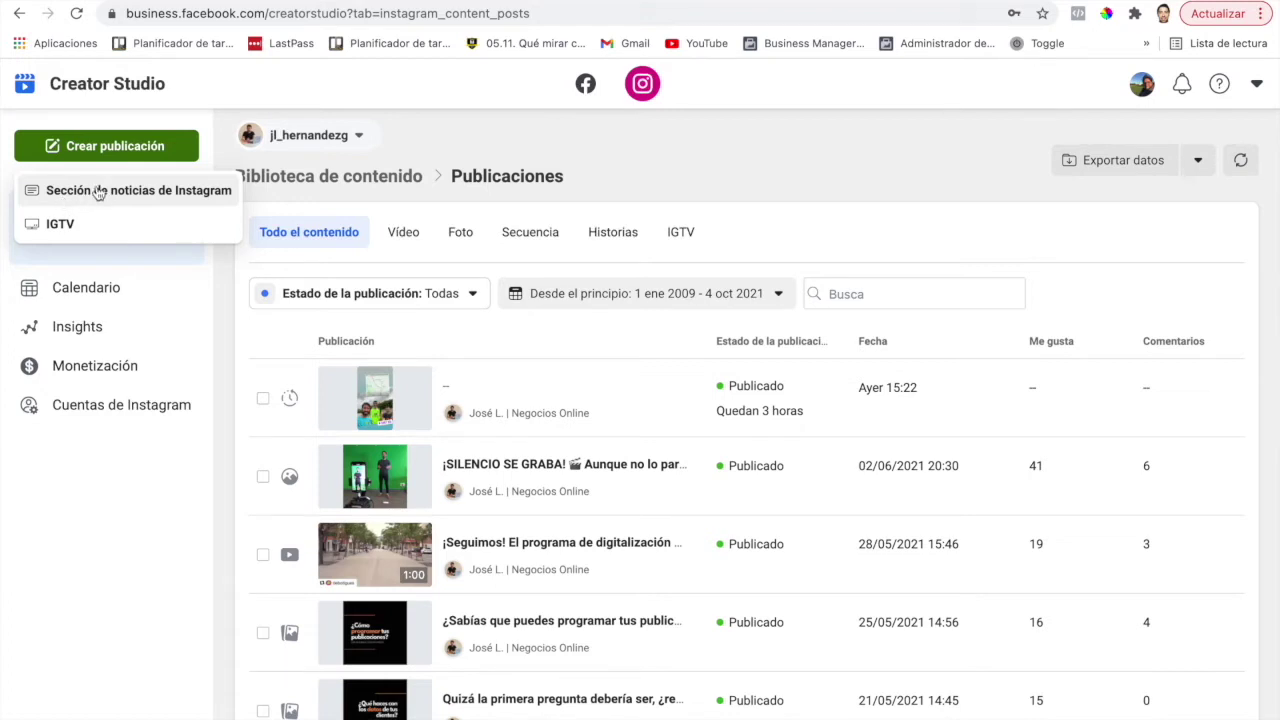
left_click(98, 192)
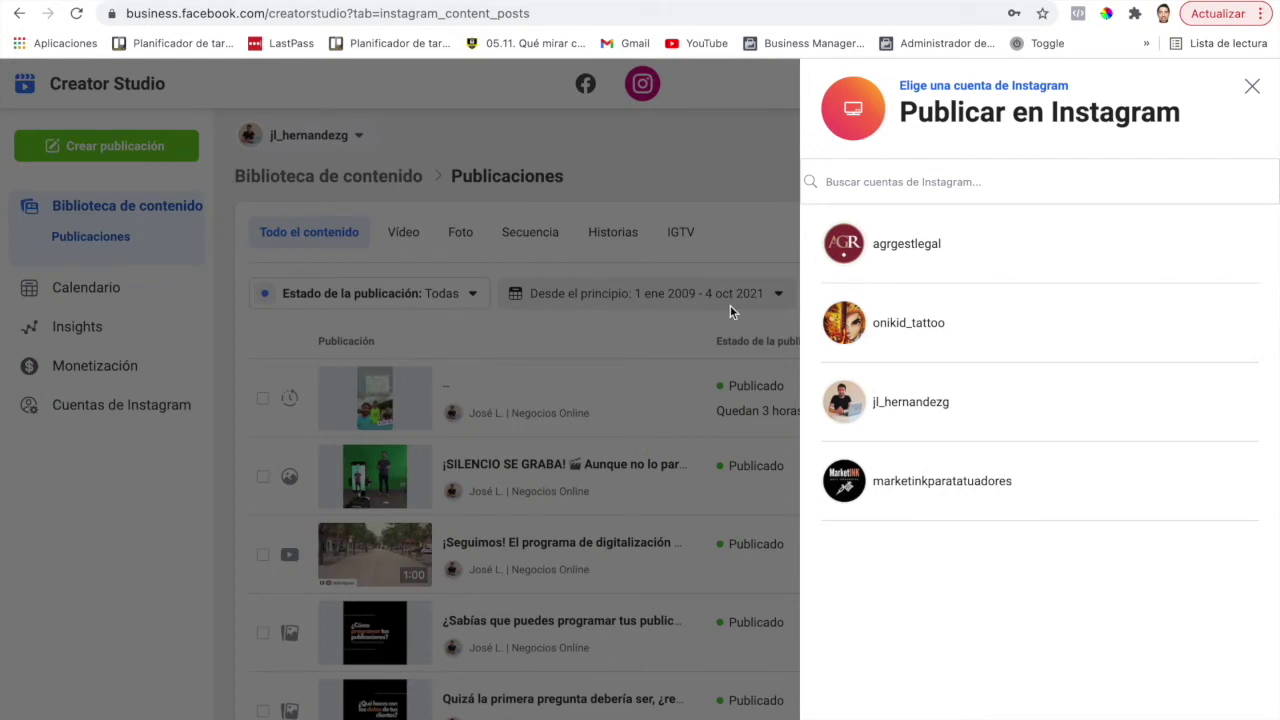
left_click(885, 405)
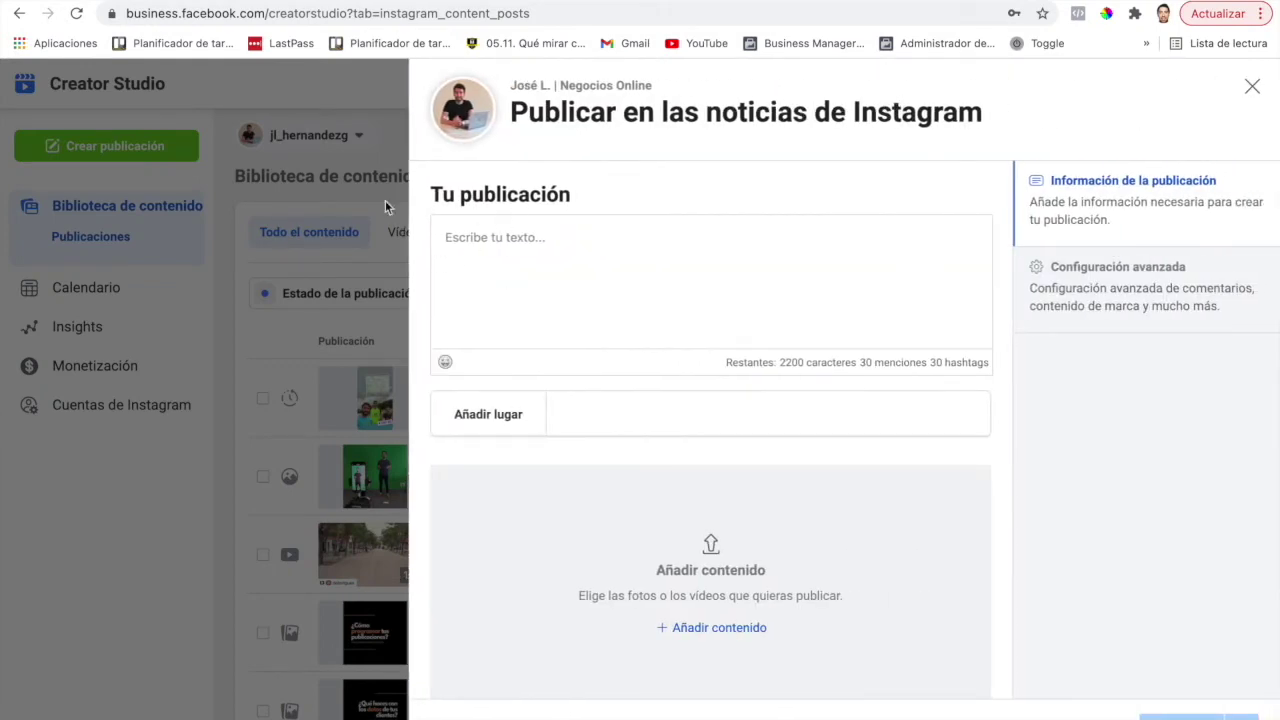
left_click(449, 246)
type("Text prova")
- Try Mercat Municipal "La Plaça" as the post's location and clear the location field
left_click(585, 413)
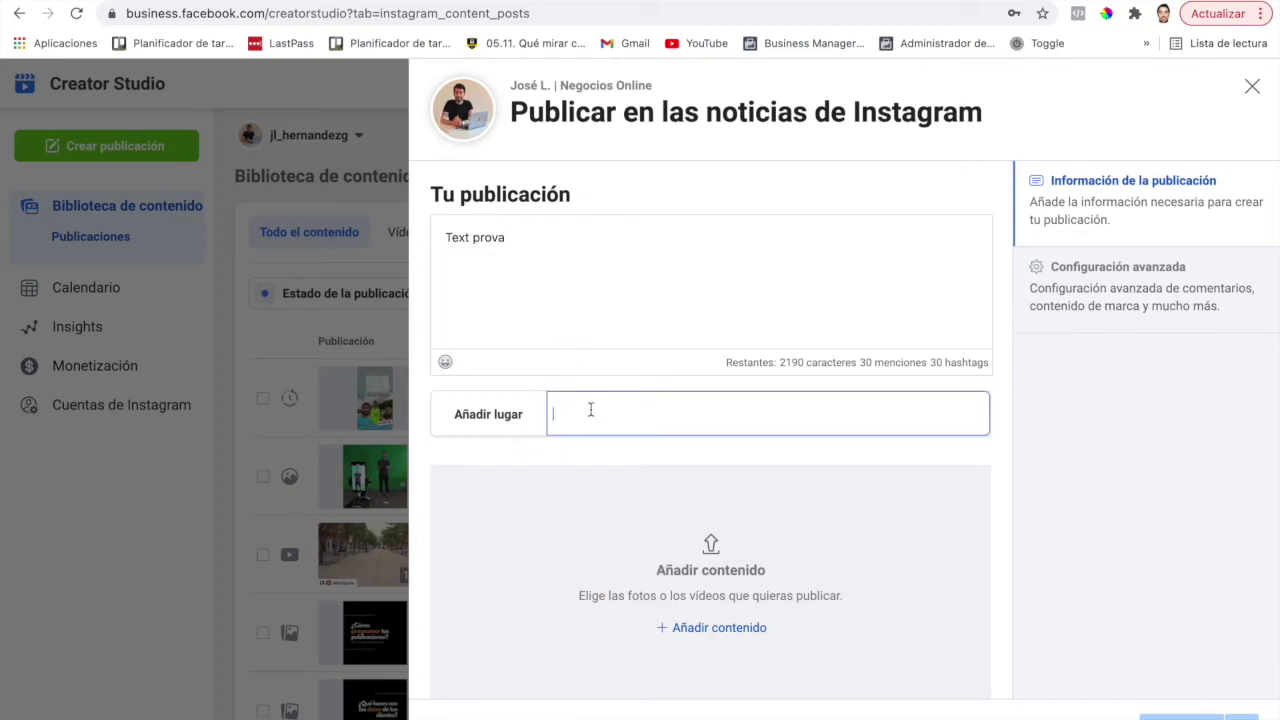
type("Sant")
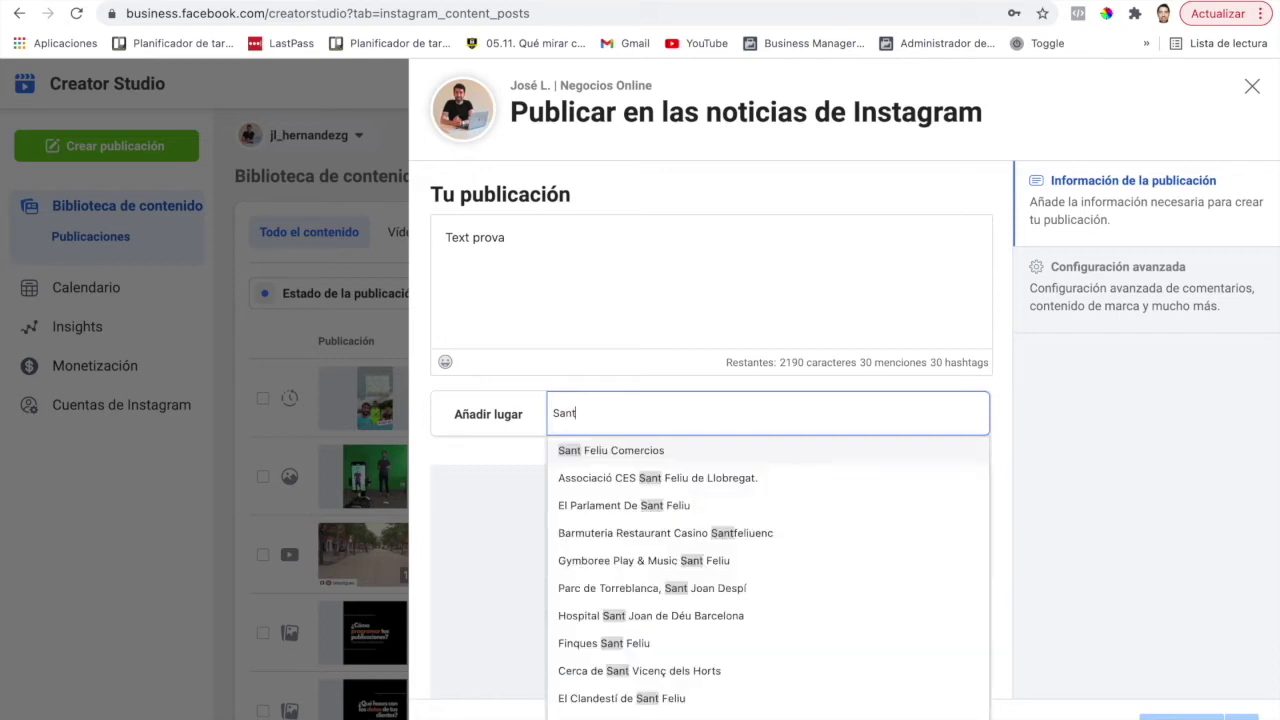
type(" fe")
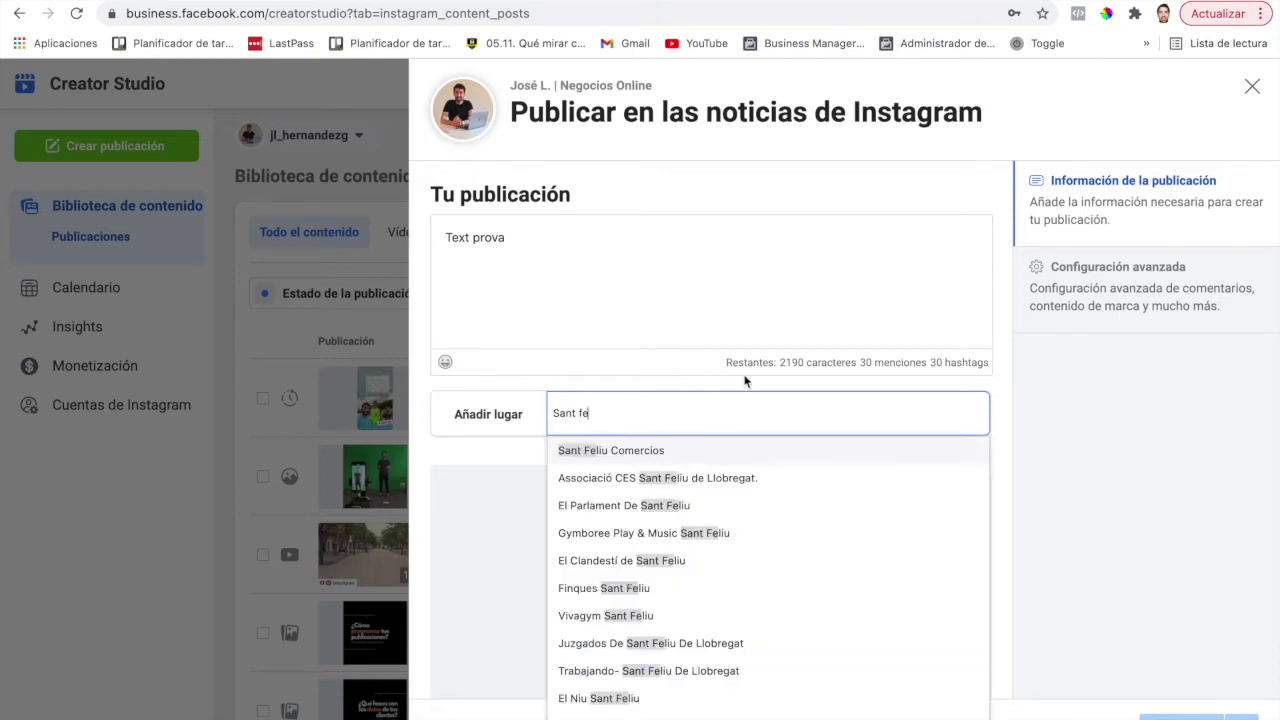
key("BackSpace")
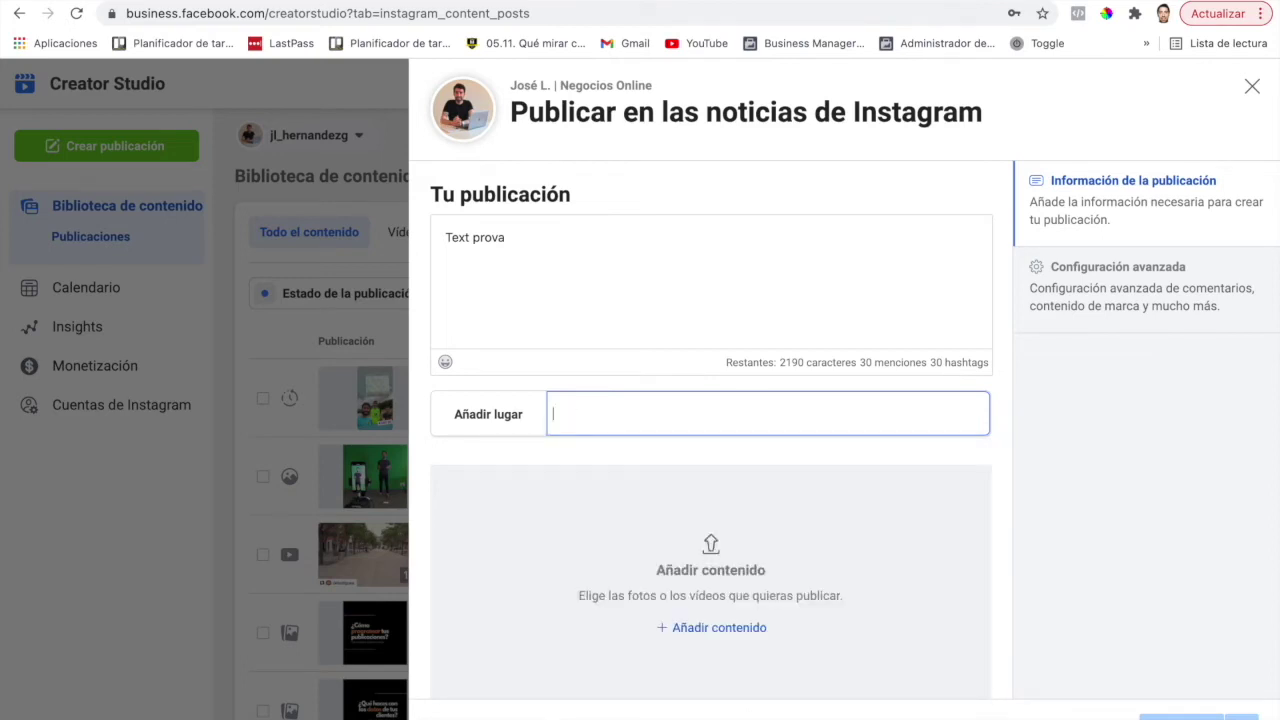
type("Pl")
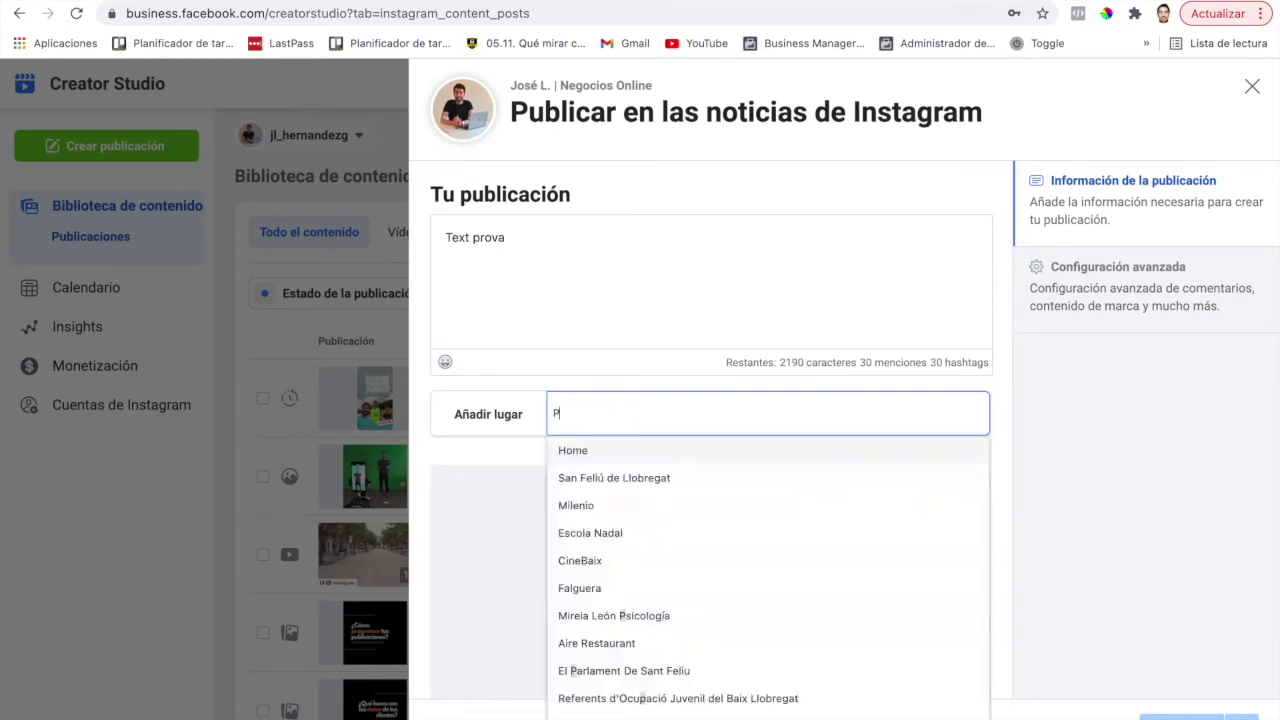
type("aça")
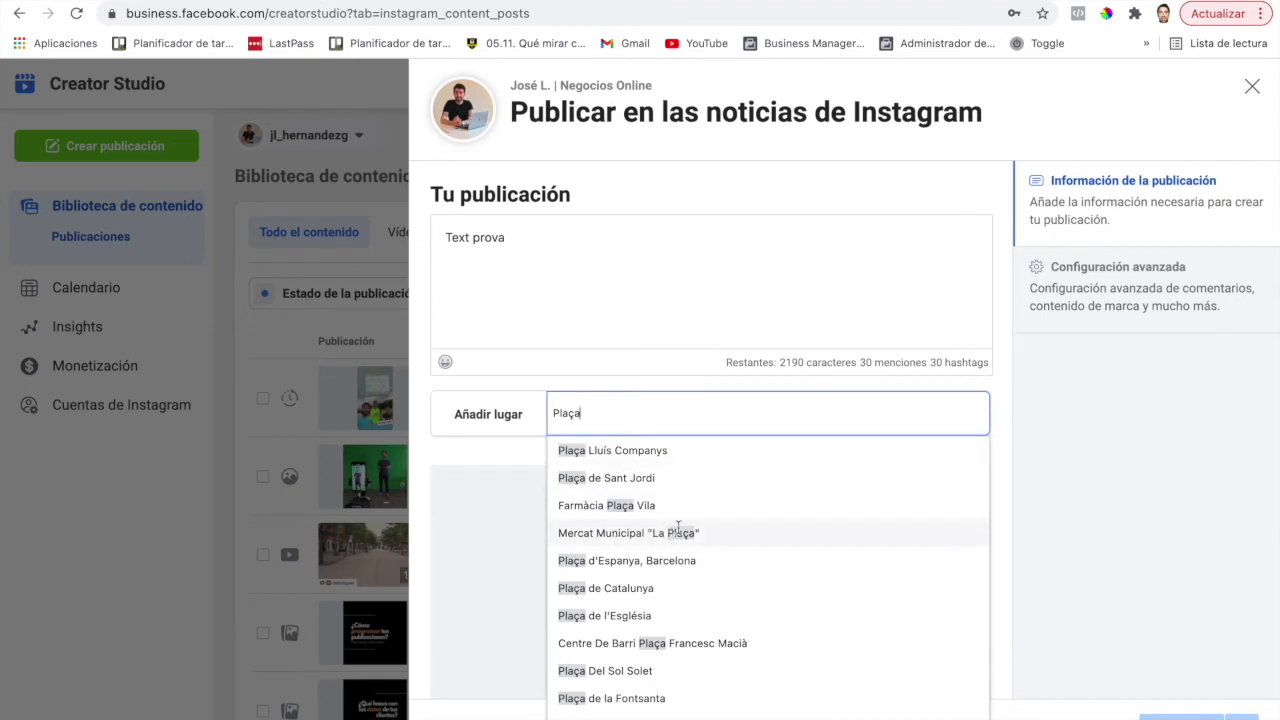
left_click(628, 533)
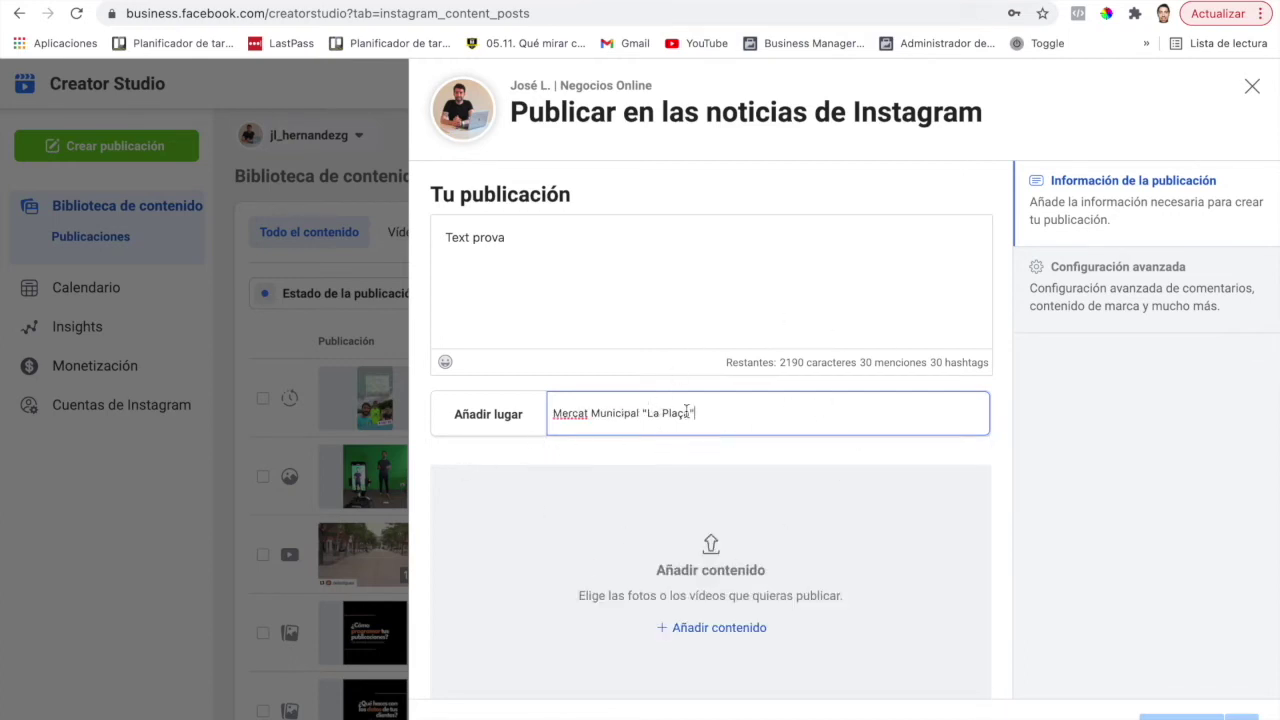
left_click_drag(714, 412, 520, 420)
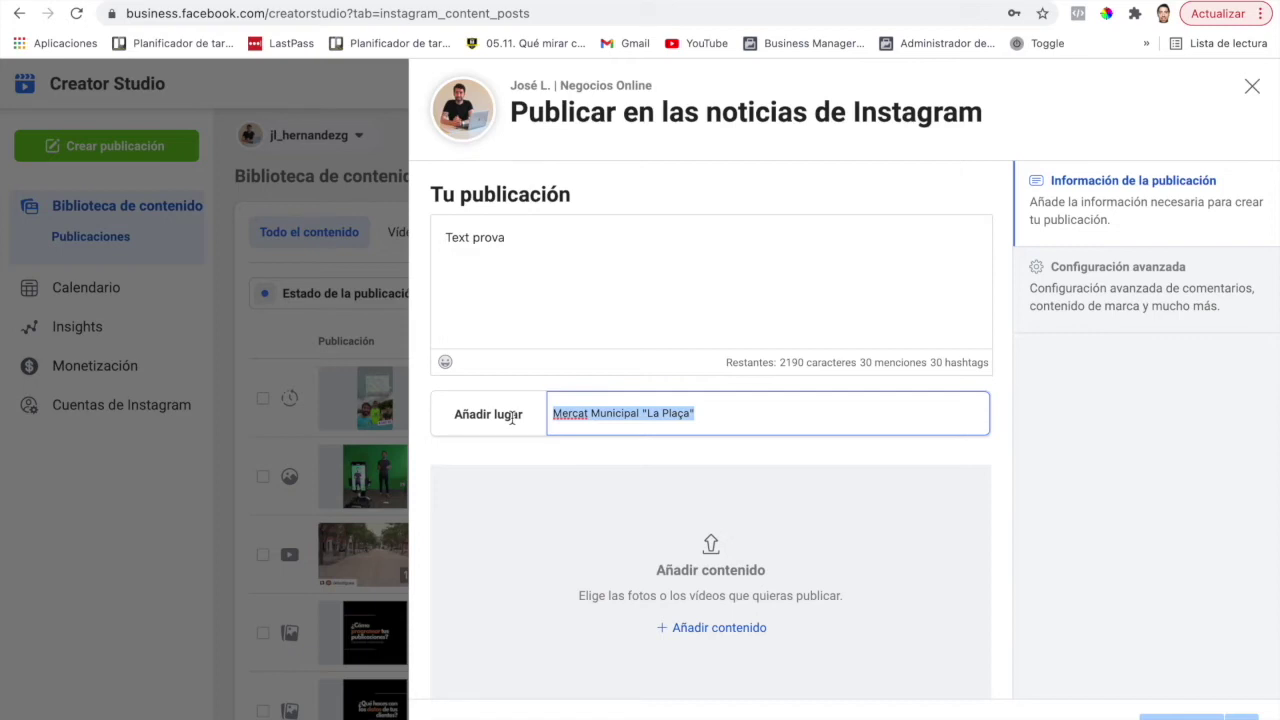
key("BackSpace")
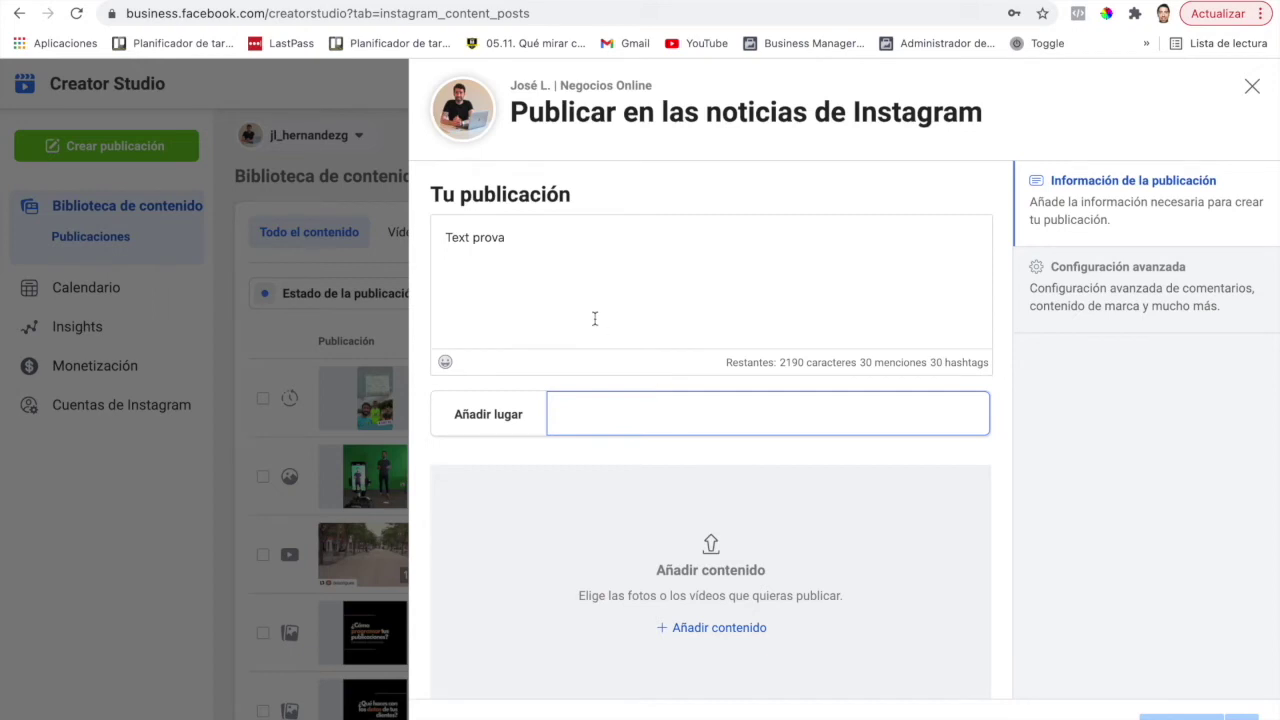
- Add the hashtag #prova on a new line below the caption text
scroll(641, 363, "down", 1)
left_click(503, 266)
scroll(503, 266, "up", 1)
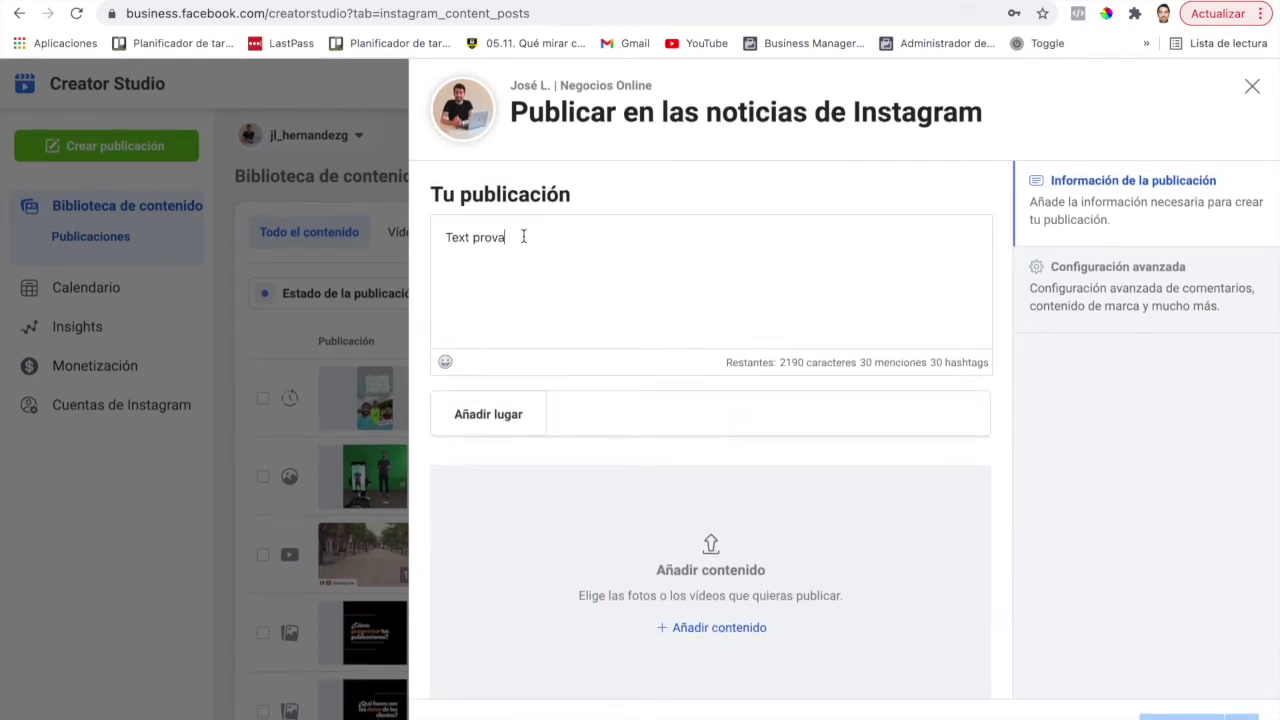
key("Return")
type("#prova")
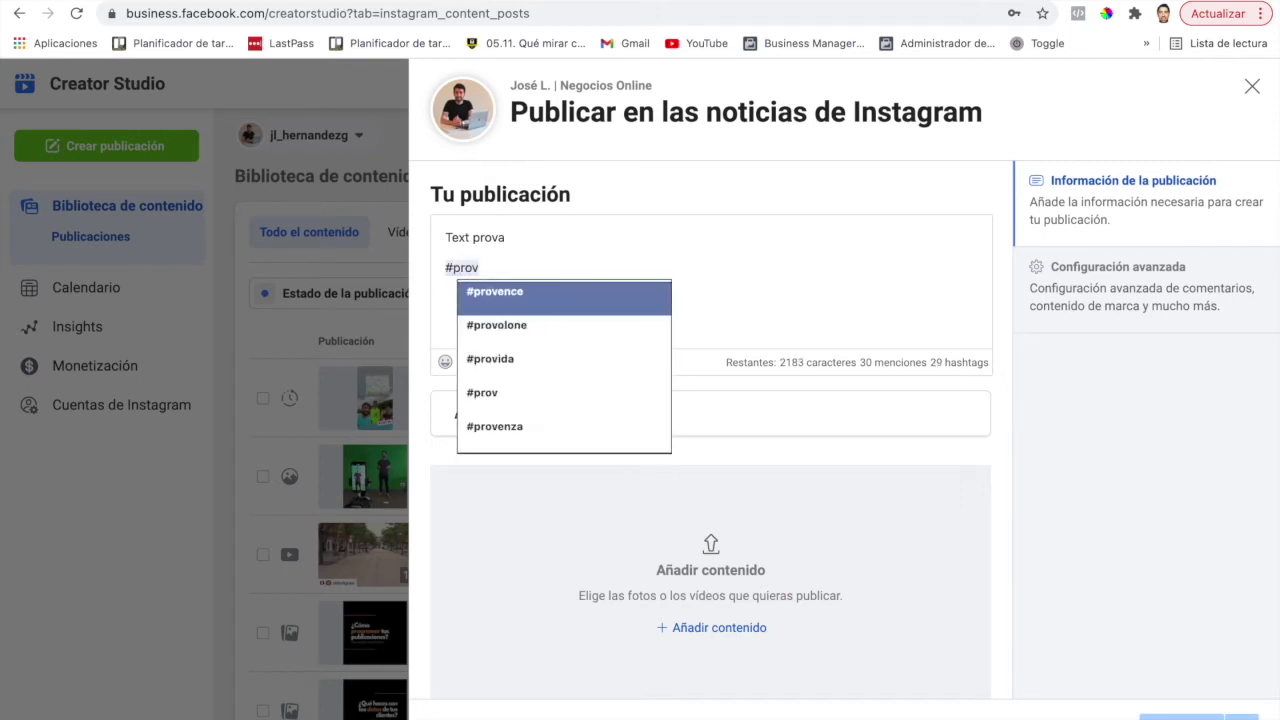
left_click(498, 291)
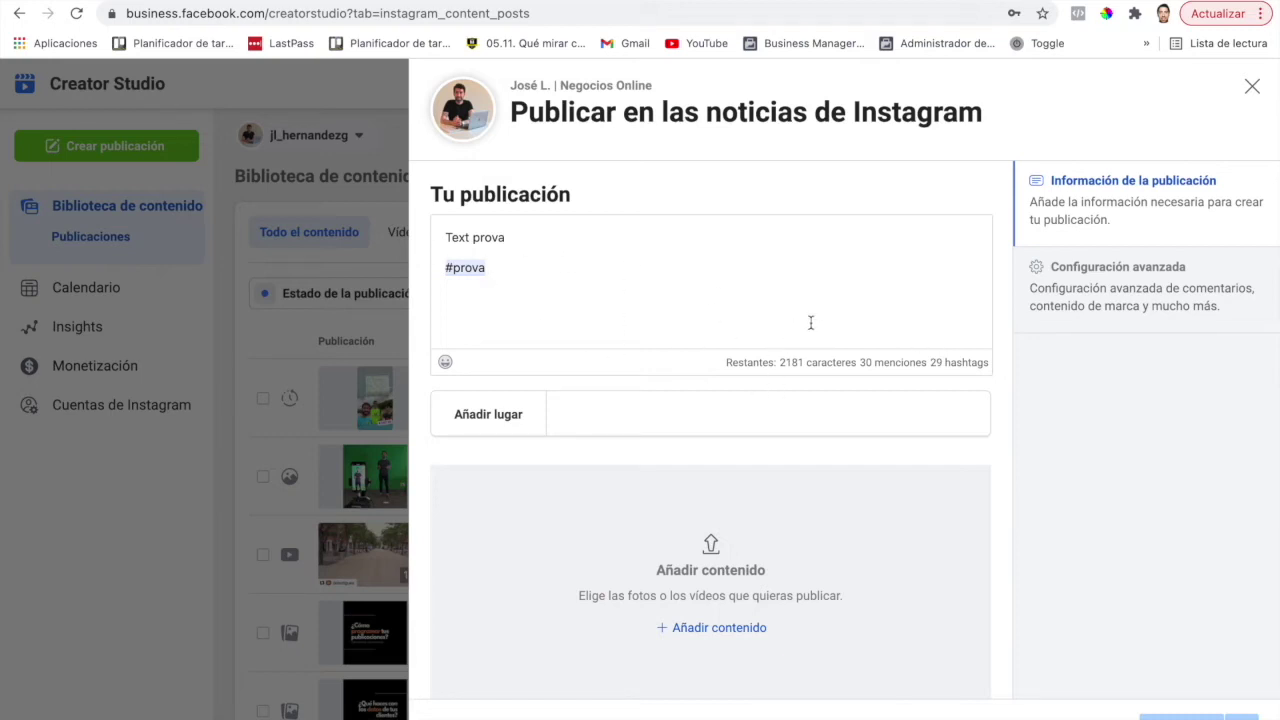
- Upload the "Publicació de prova" image from the computer to the post
scroll(714, 490, "down", 2)
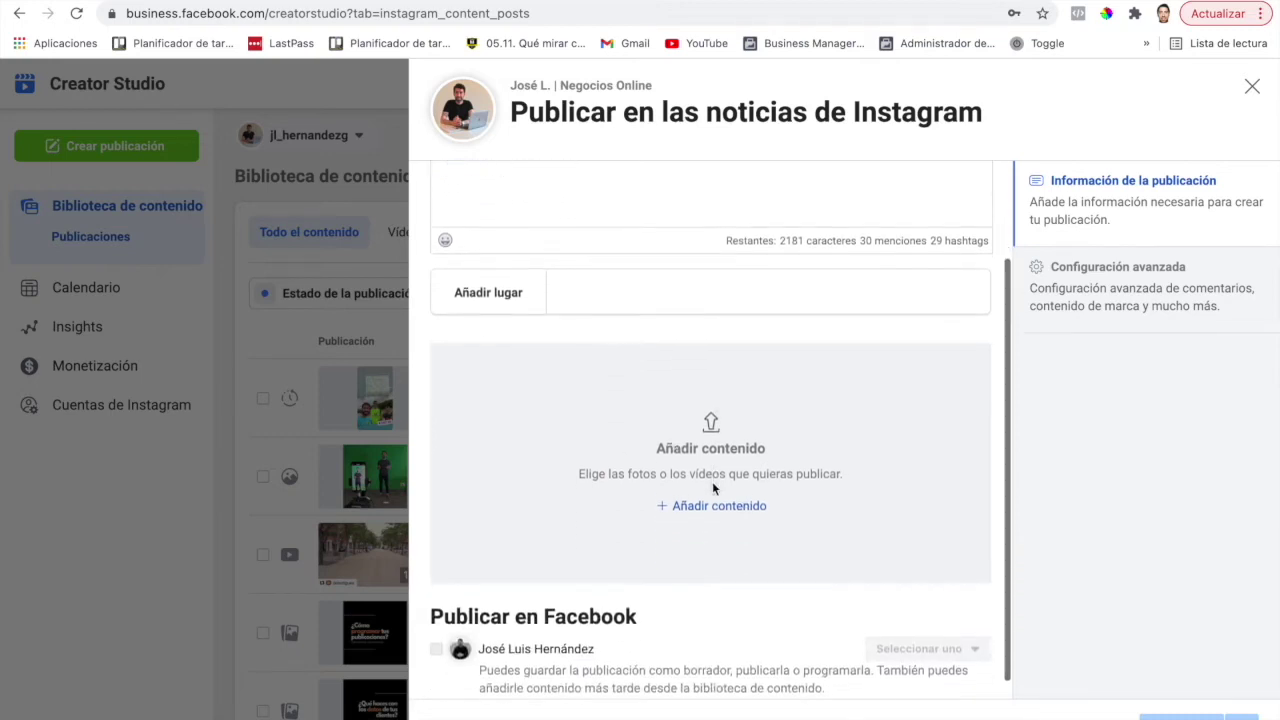
scroll(689, 440, "up", 2)
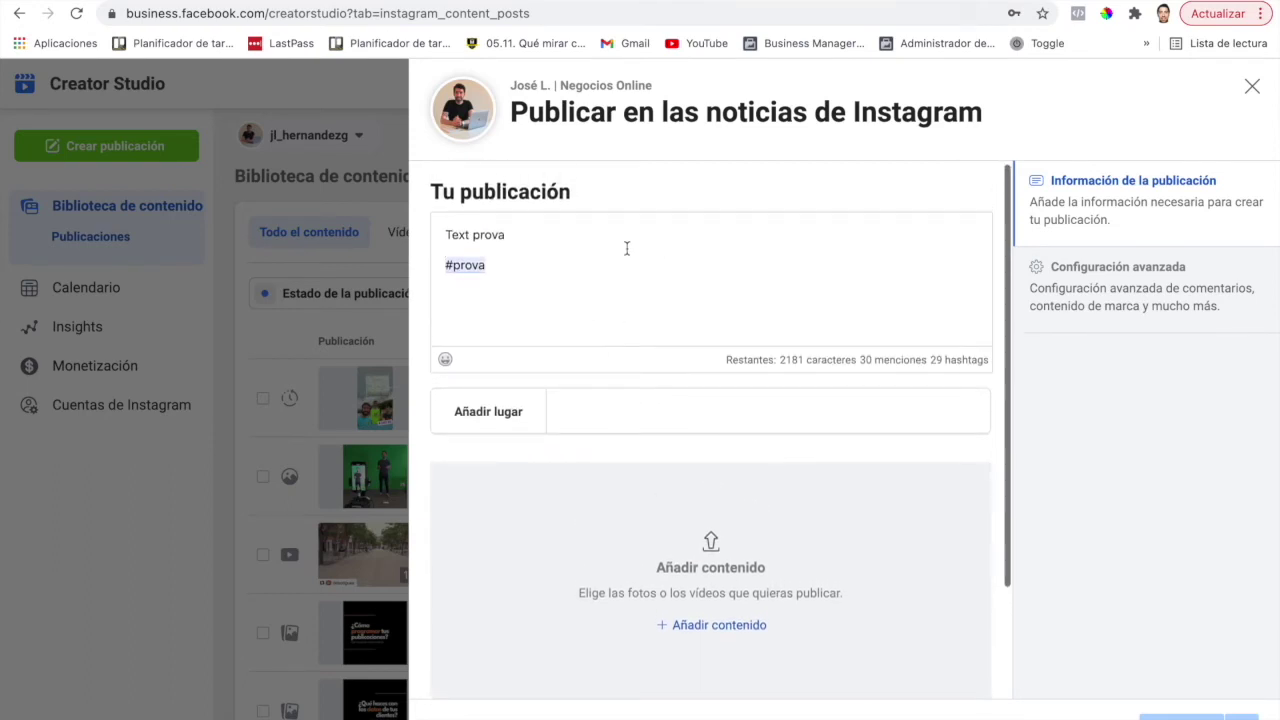
scroll(546, 266, "down", 1)
scroll(546, 266, "up", 1)
scroll(548, 266, "down", 1)
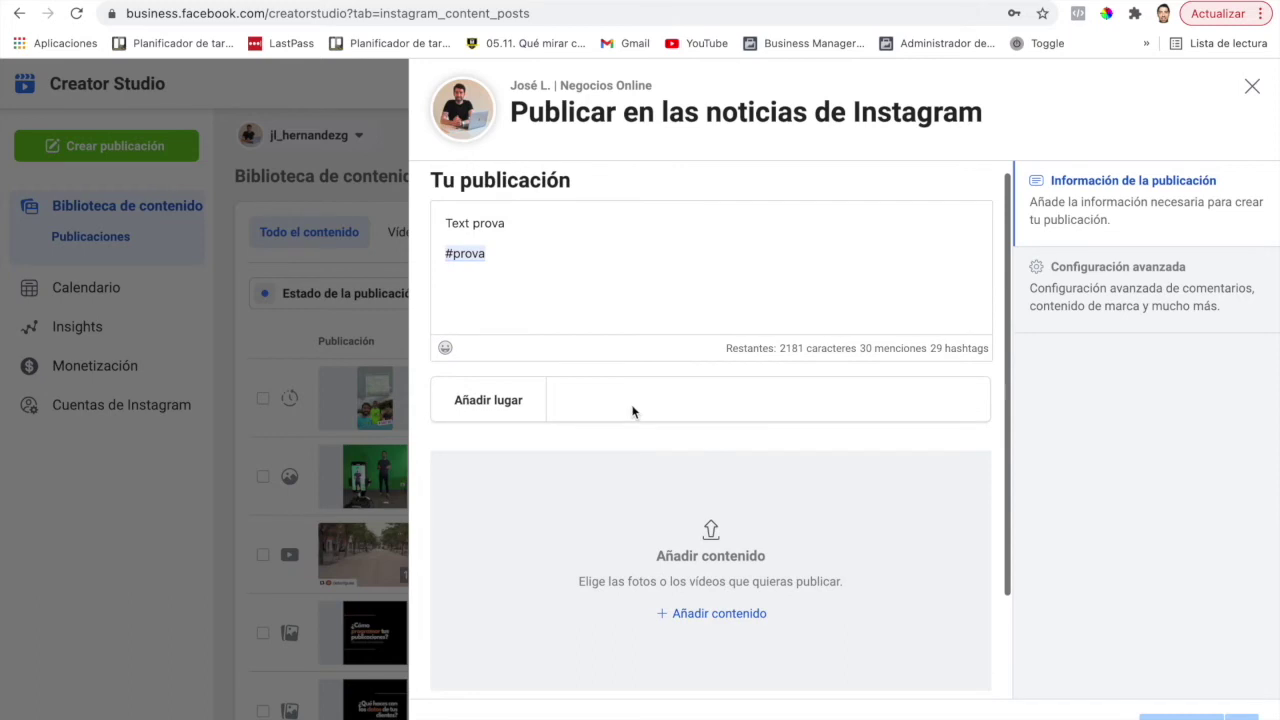
scroll(707, 547, "down", 1)
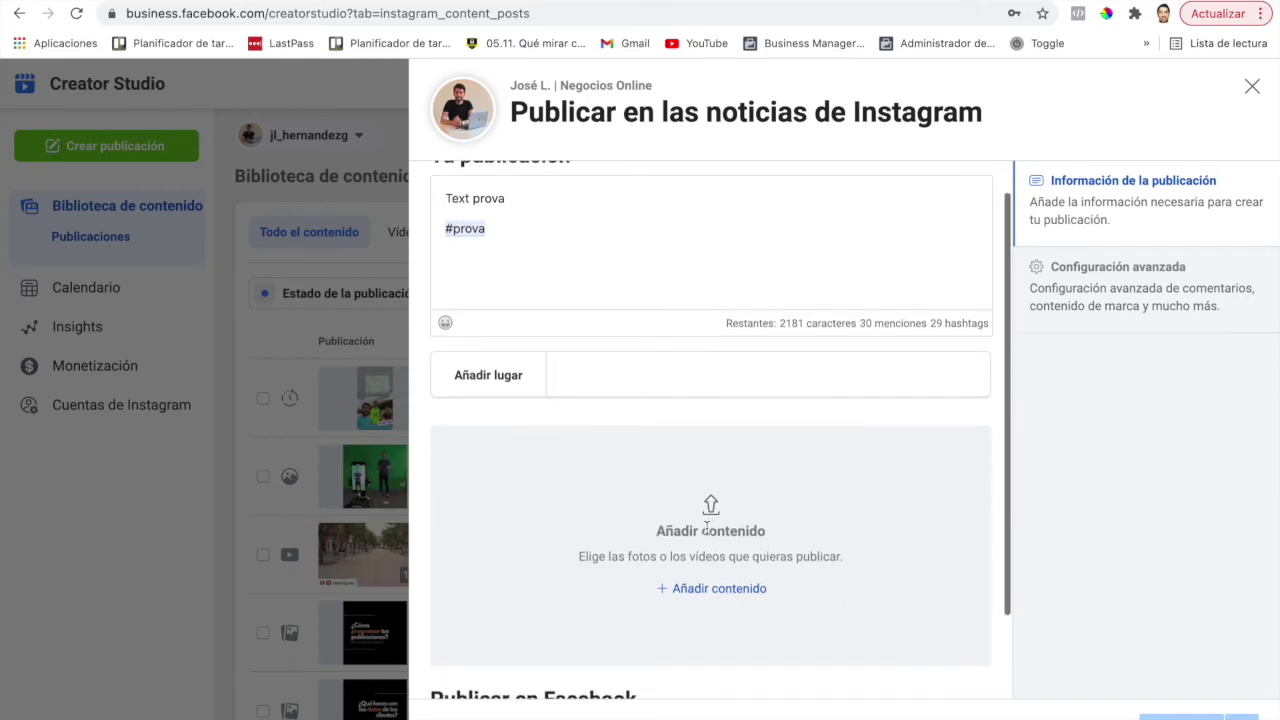
left_click(694, 590)
left_click(705, 625)
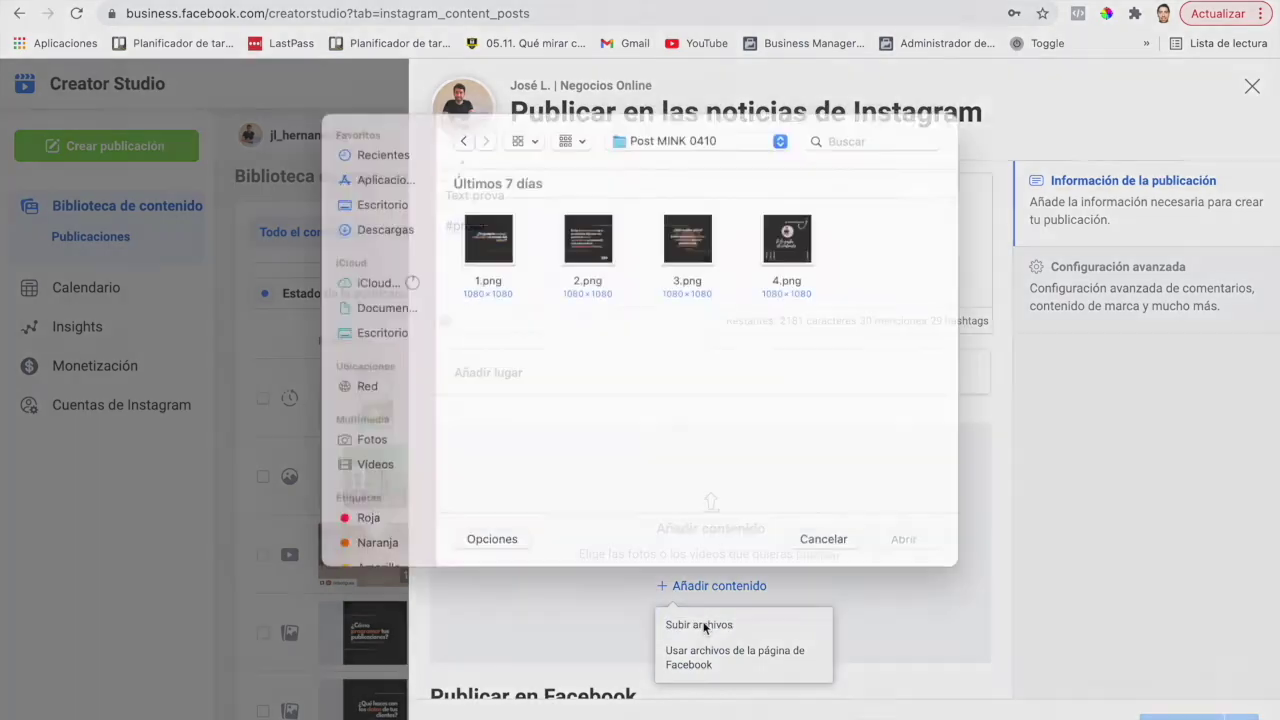
left_click(385, 249)
left_click(686, 262)
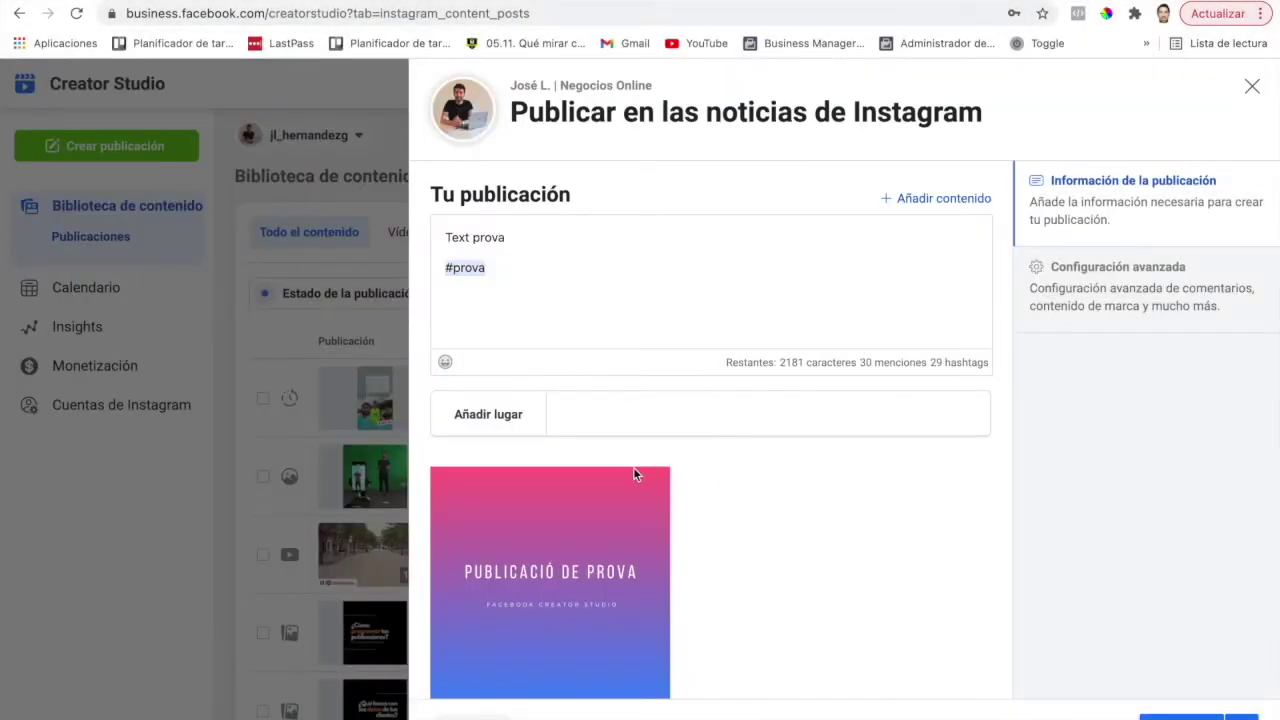
scroll(677, 460, "down", 3)
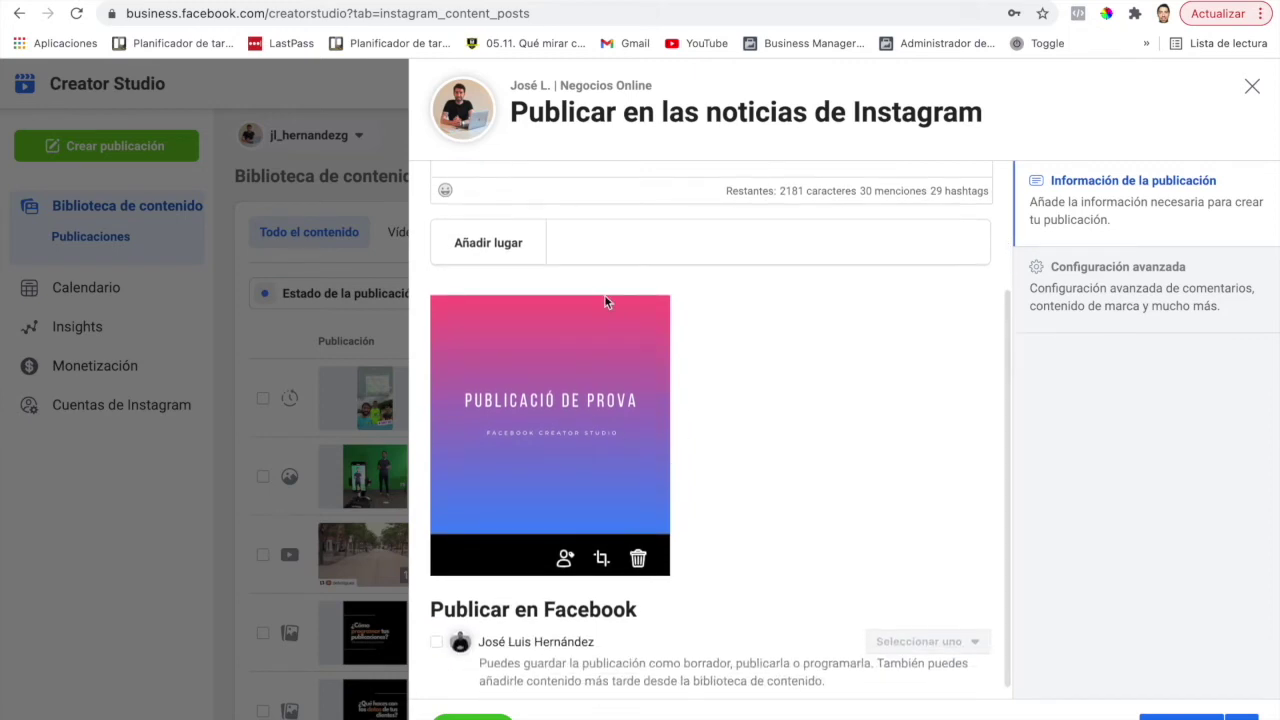
scroll(604, 294, "up", 1)
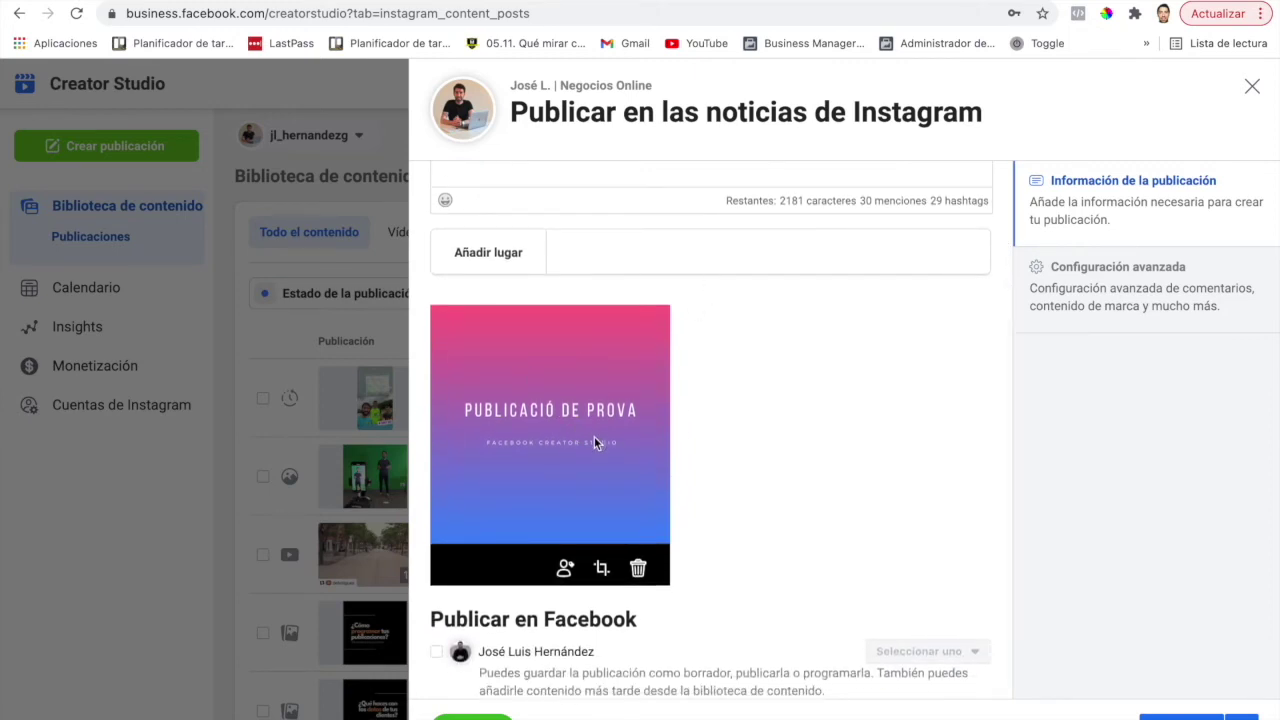
scroll(591, 443, "up", 1)
scroll(591, 443, "down", 1)
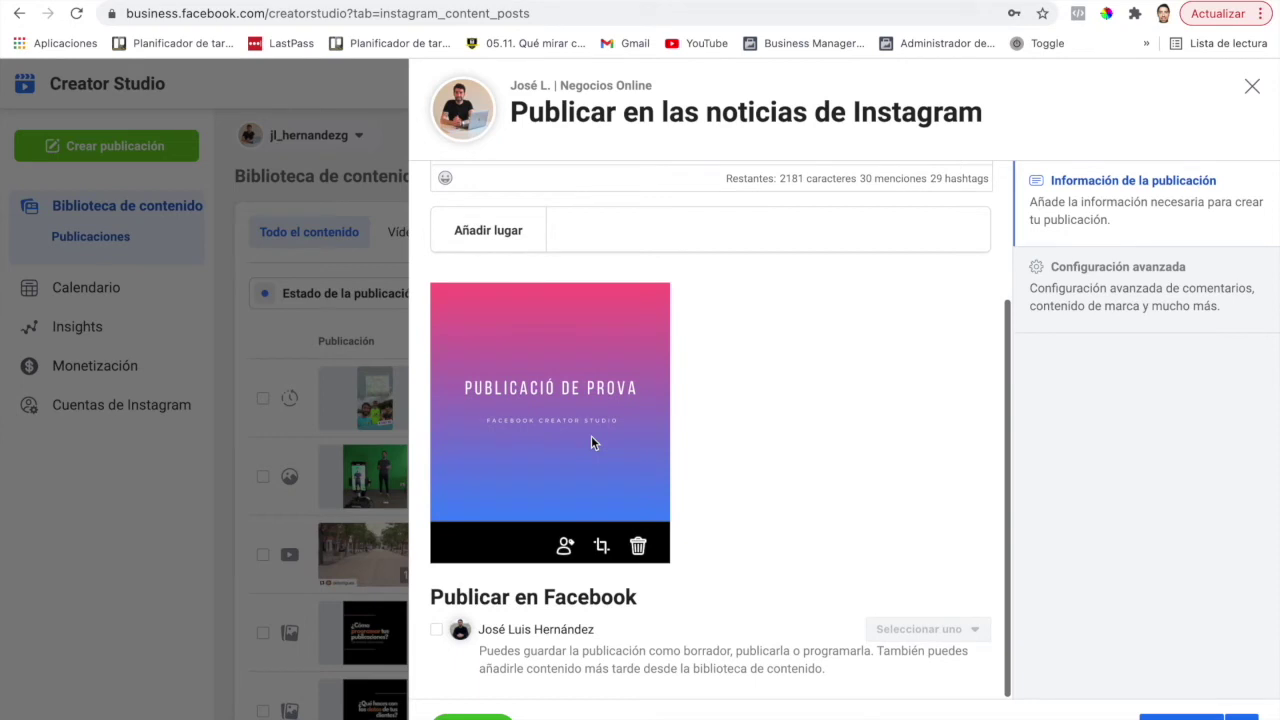
scroll(763, 378, "up", 3)
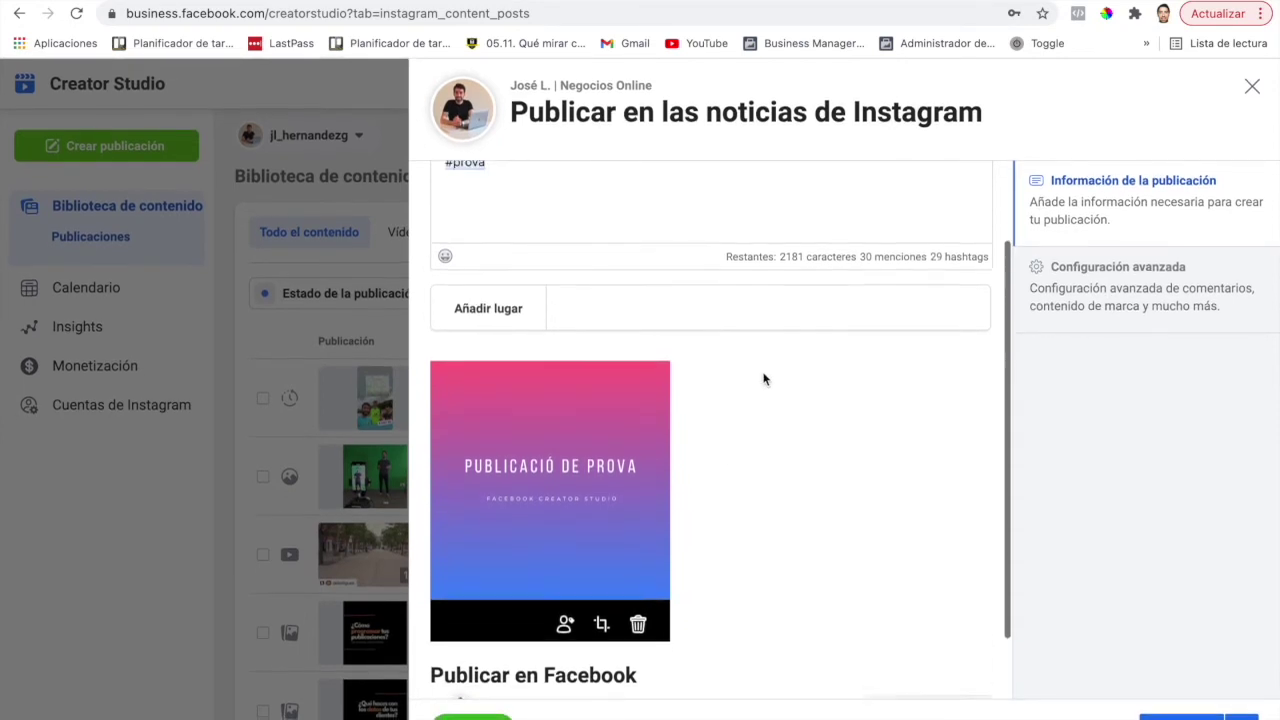
- Enable publishing the Instagram post on the linked Facebook page as well
scroll(763, 378, "down", 3)
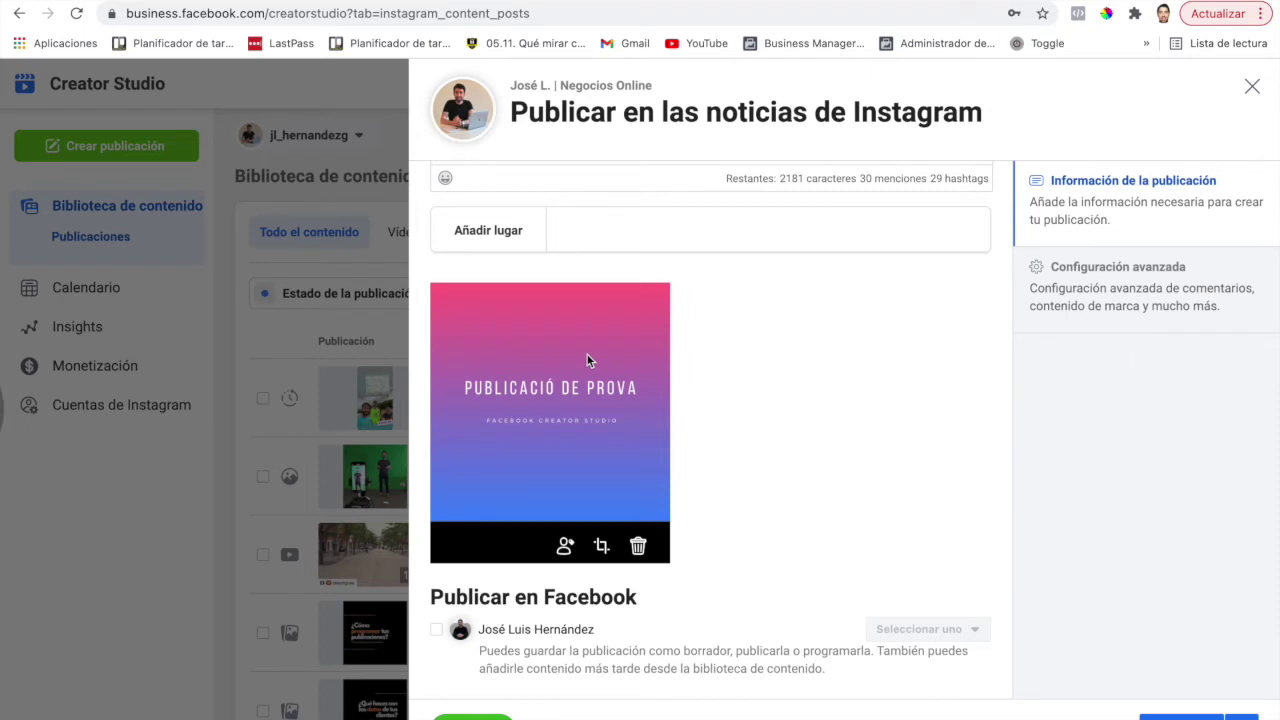
scroll(588, 360, "up", 2)
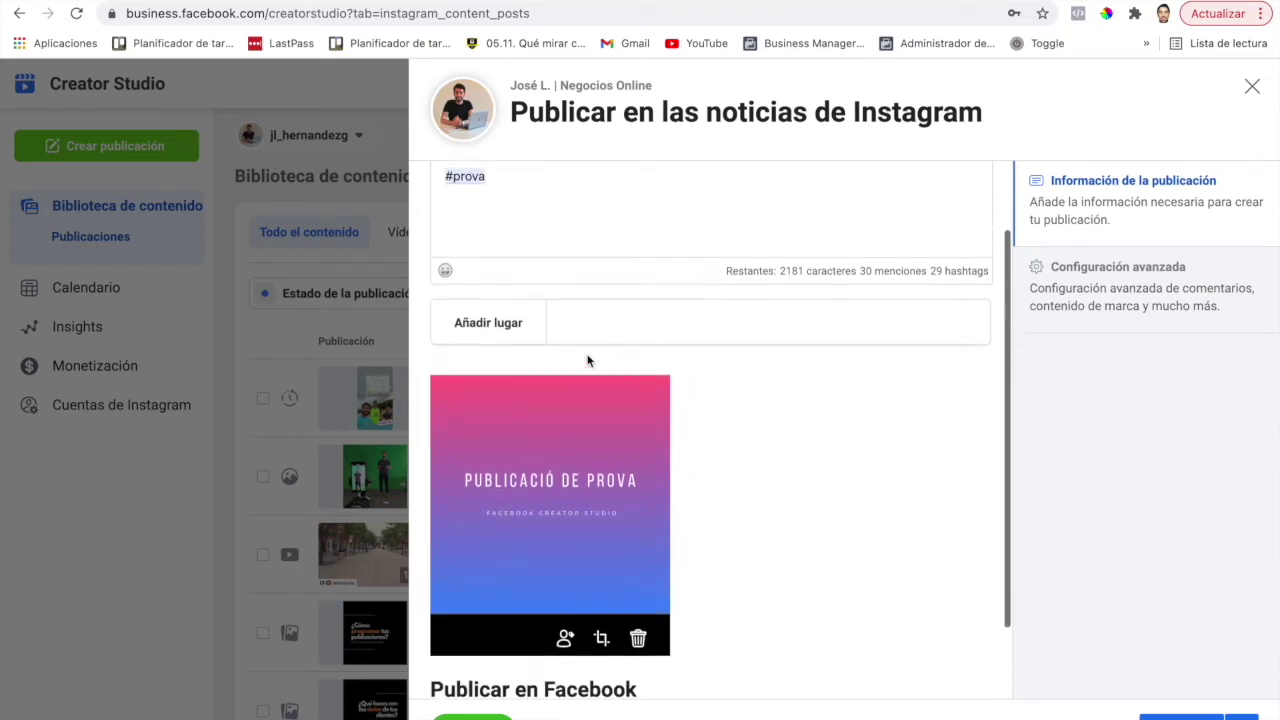
scroll(588, 360, "down", 2)
scroll(586, 374, "up", 2)
scroll(585, 372, "down", 2)
scroll(585, 372, "up", 2)
scroll(585, 372, "down", 2)
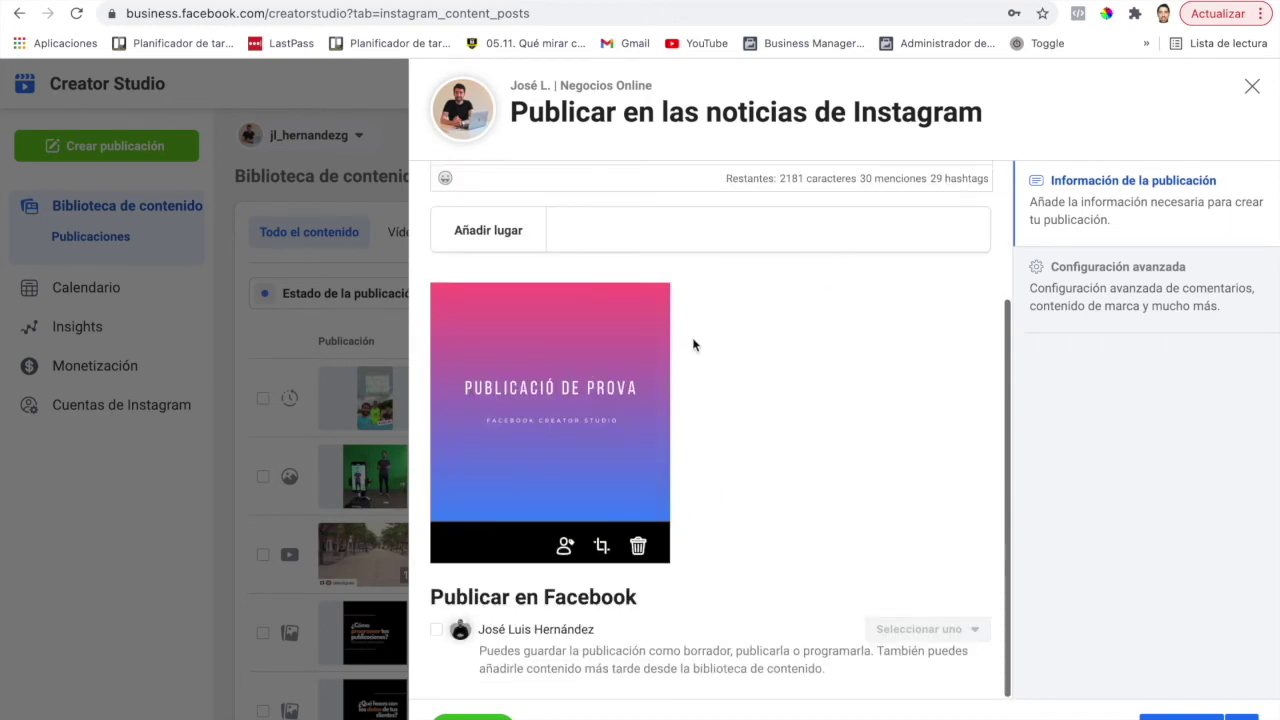
scroll(689, 343, "up", 2)
scroll(689, 343, "down", 2)
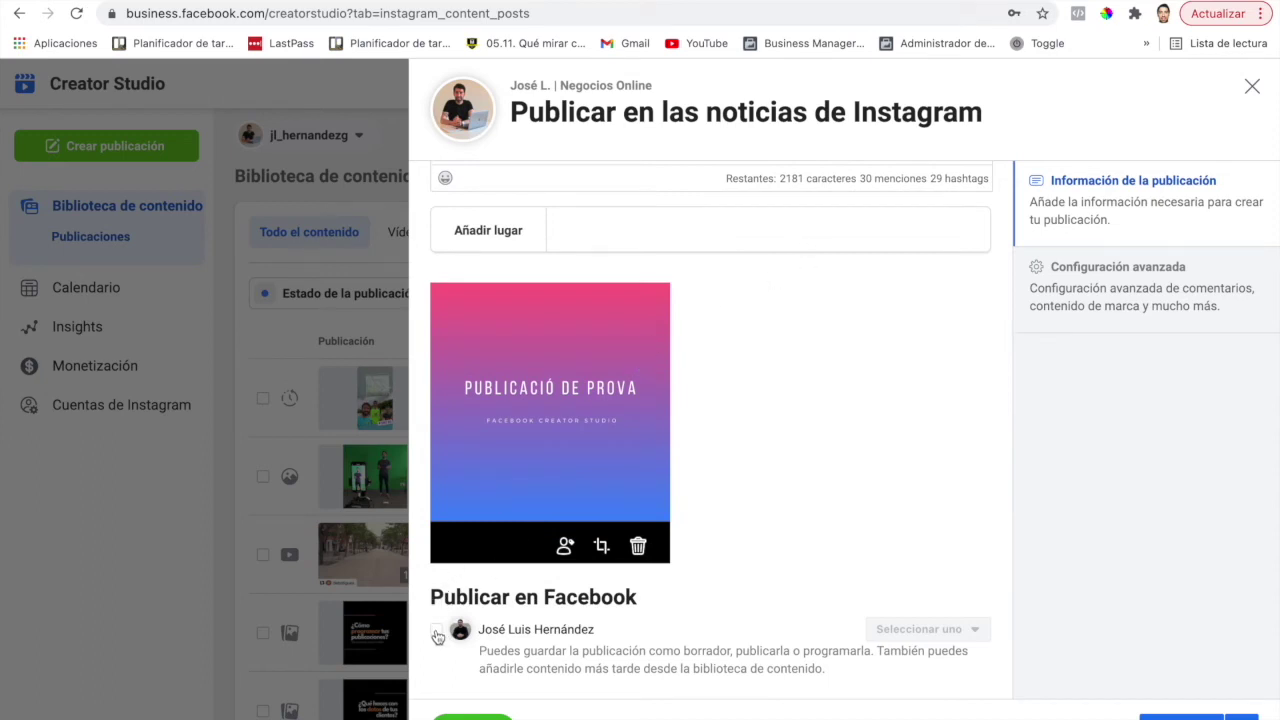
left_click(436, 632)
scroll(806, 380, "up", 1)
scroll(804, 380, "down", 1)
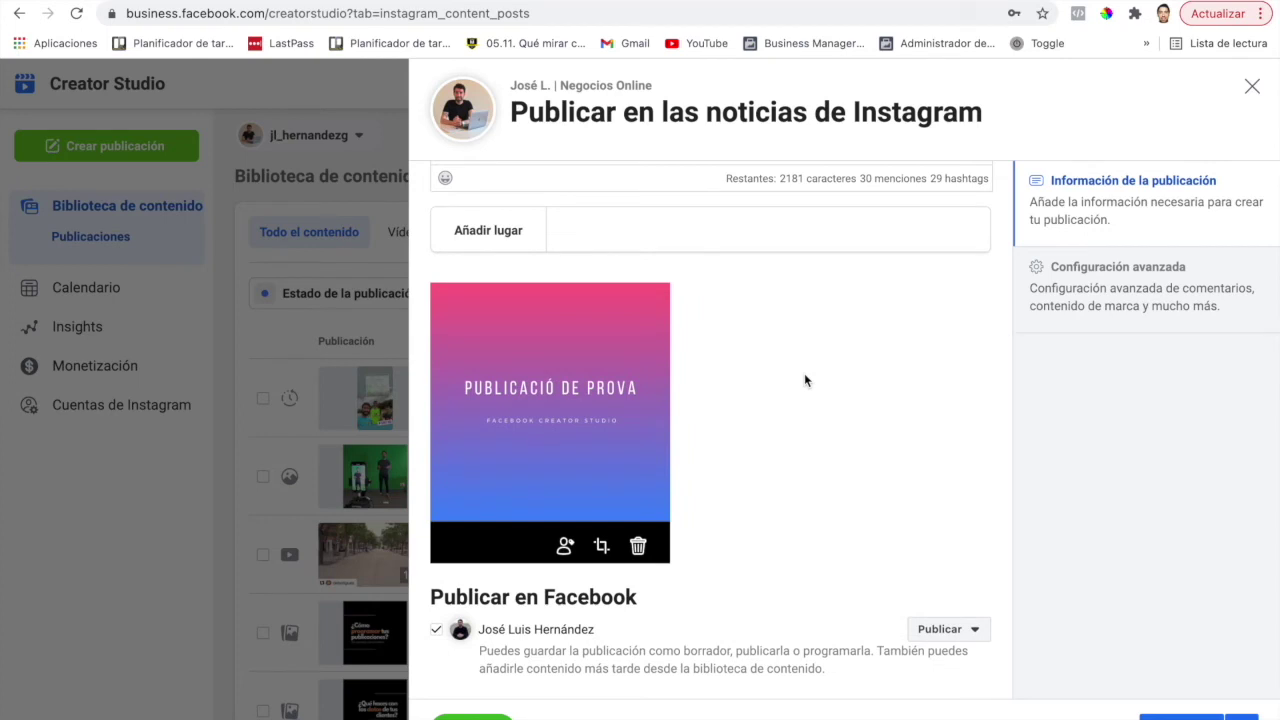
- Examine the publishing options offered for the Facebook copy of the post and leave them as they are
scroll(780, 389, "down", 1)
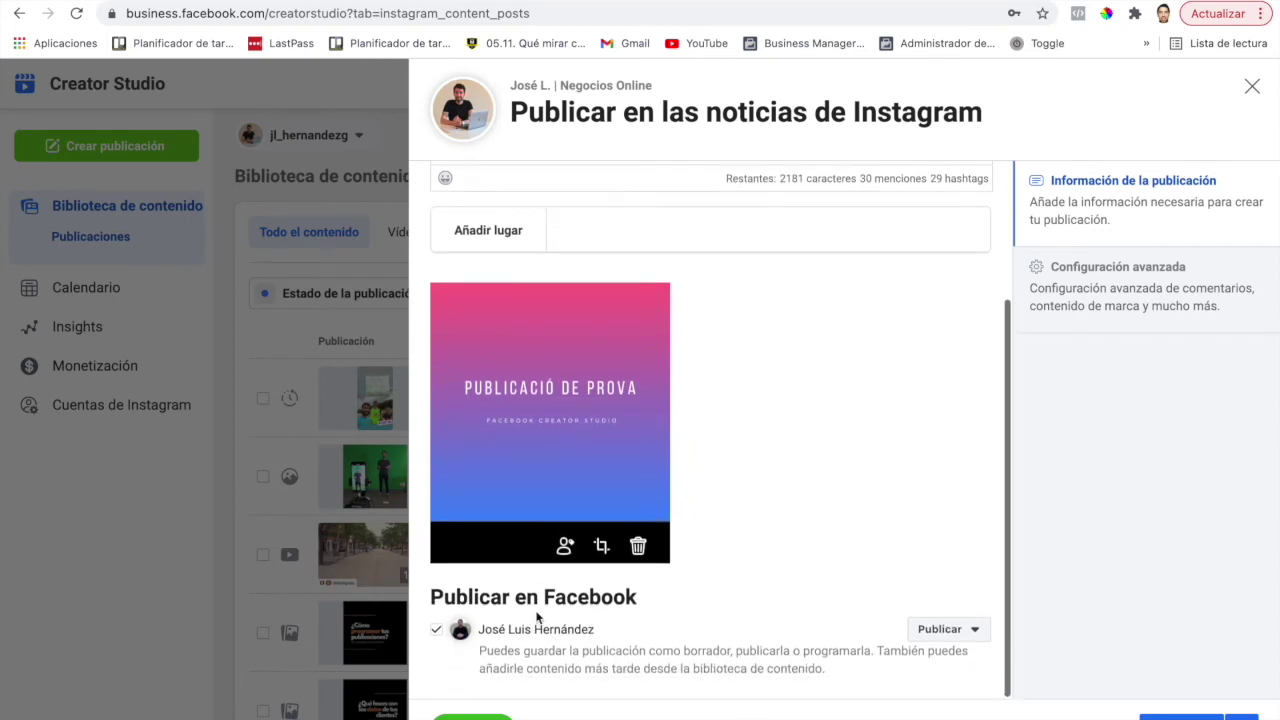
scroll(741, 514, "down", 1)
scroll(743, 514, "up", 1)
scroll(703, 491, "down", 1)
scroll(754, 477, "up", 1)
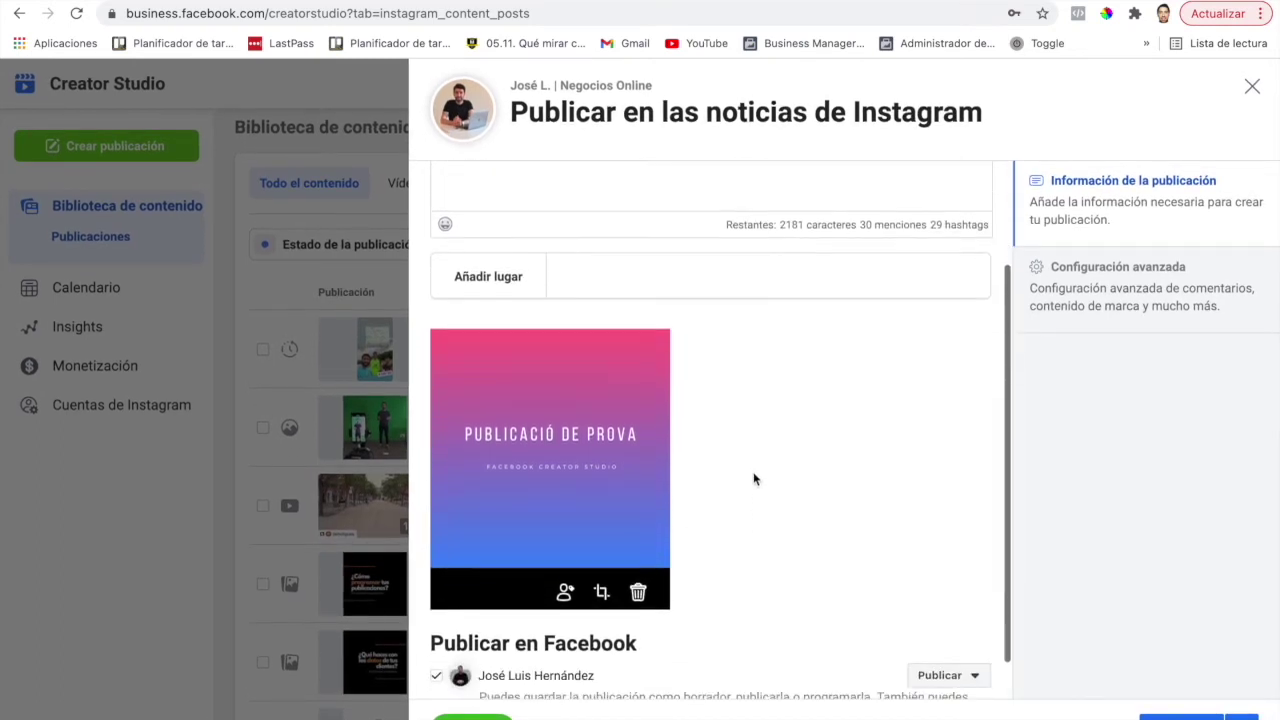
scroll(754, 477, "up", 1)
scroll(754, 477, "down", 2)
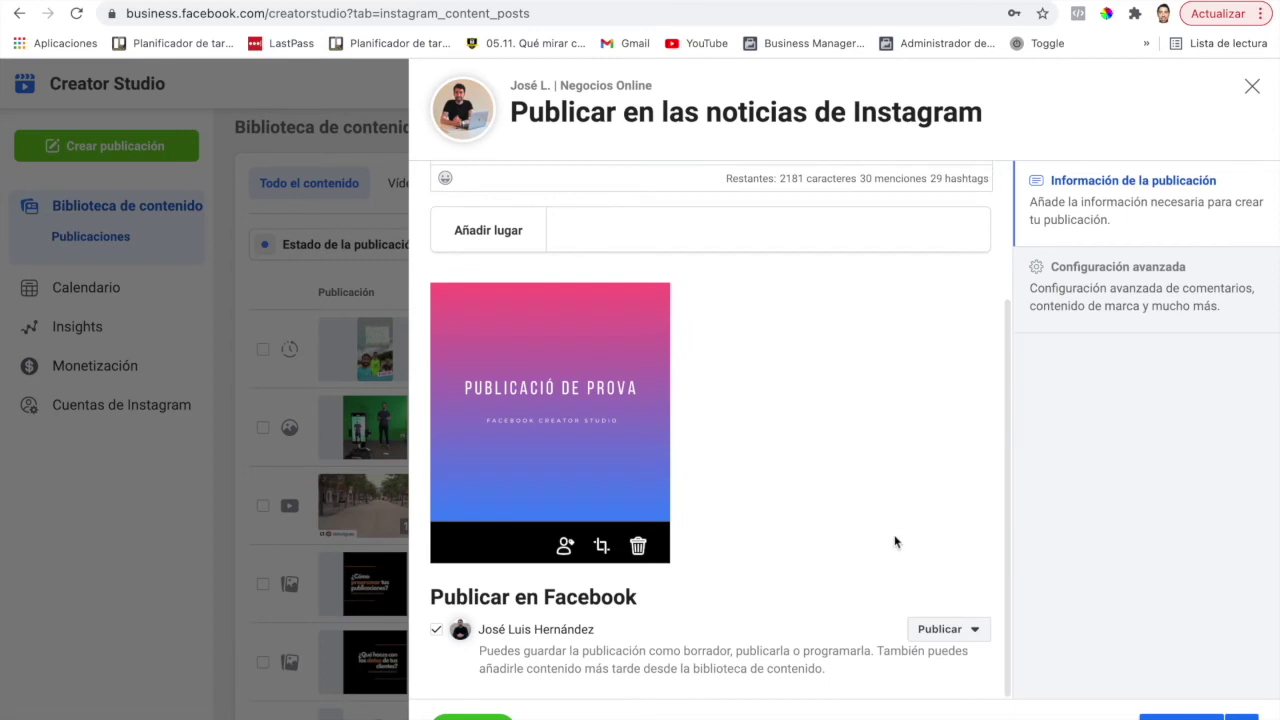
left_click(977, 632)
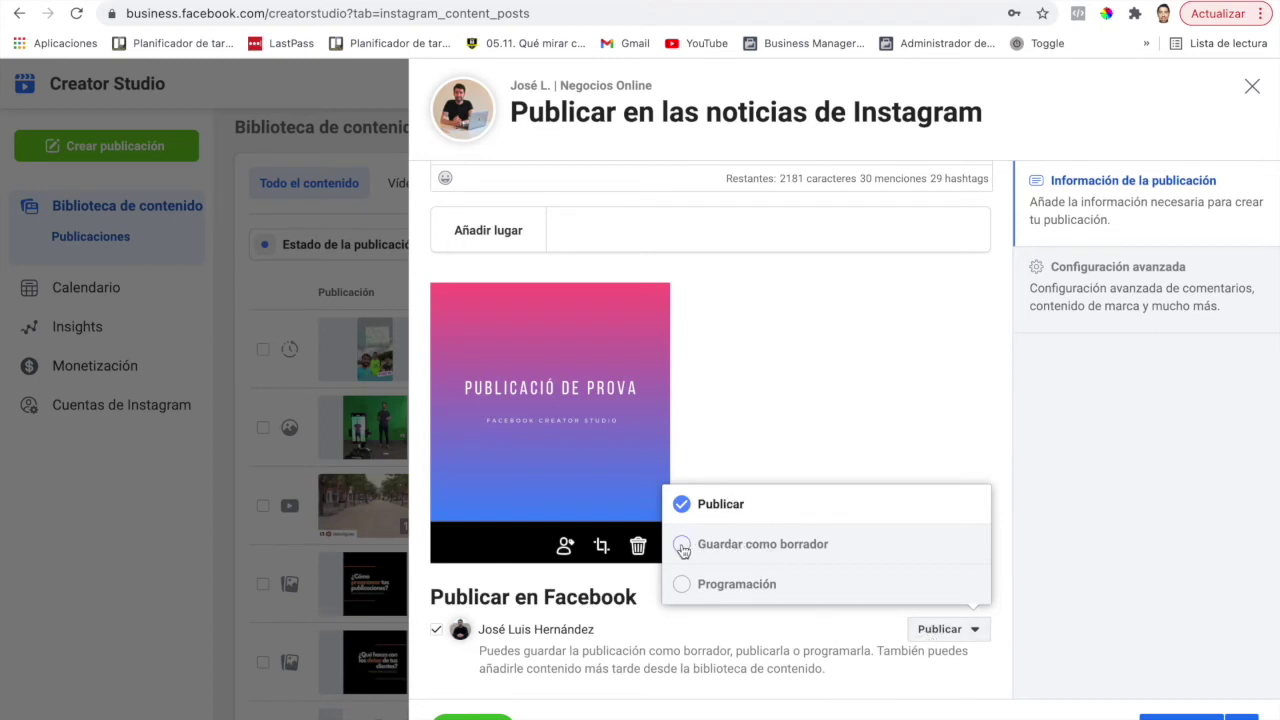
left_click(777, 389)
- Set the Facebook copy of the post to Programación and check its date and time fields
scroll(760, 383, "up", 2)
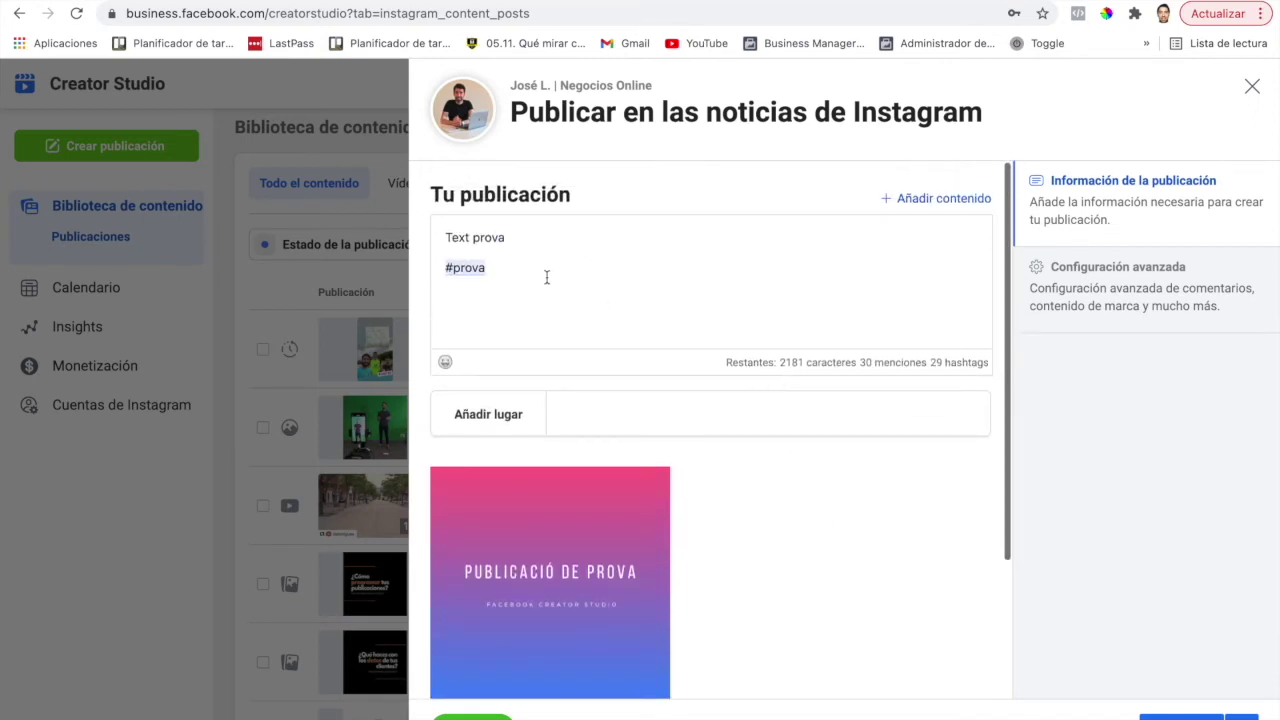
scroll(580, 249, "down", 2)
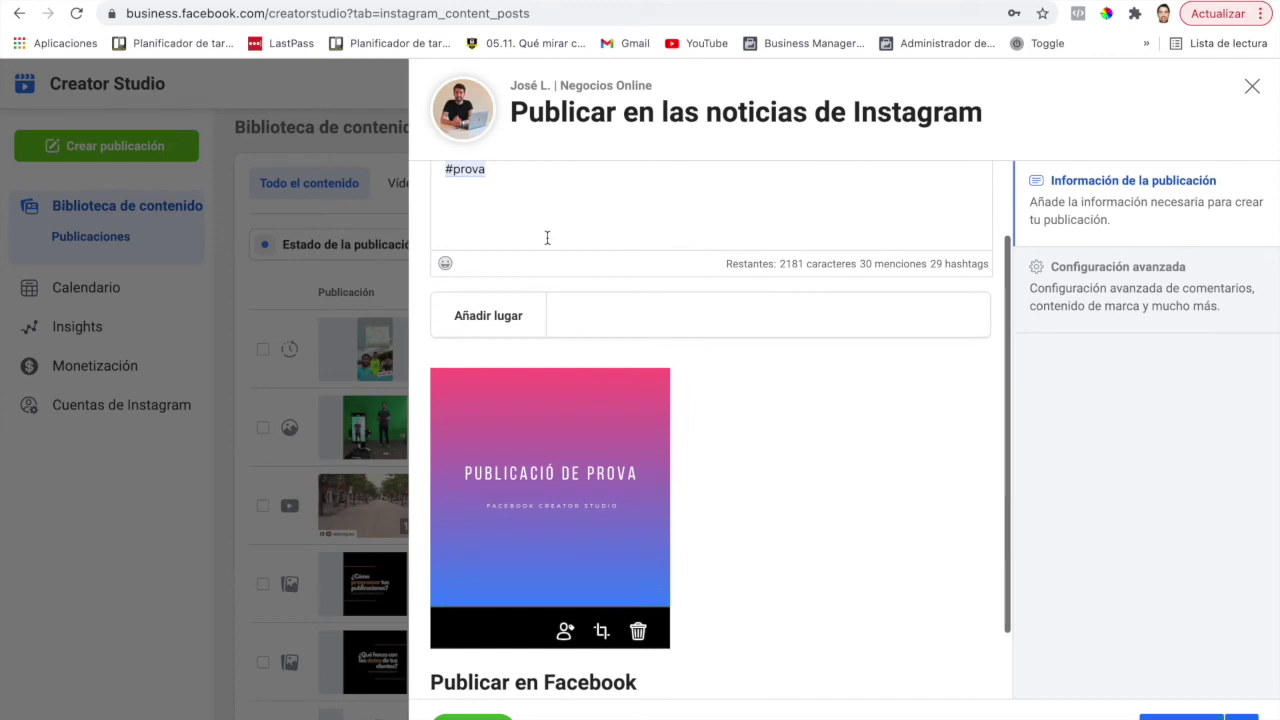
scroll(811, 503, "down", 2)
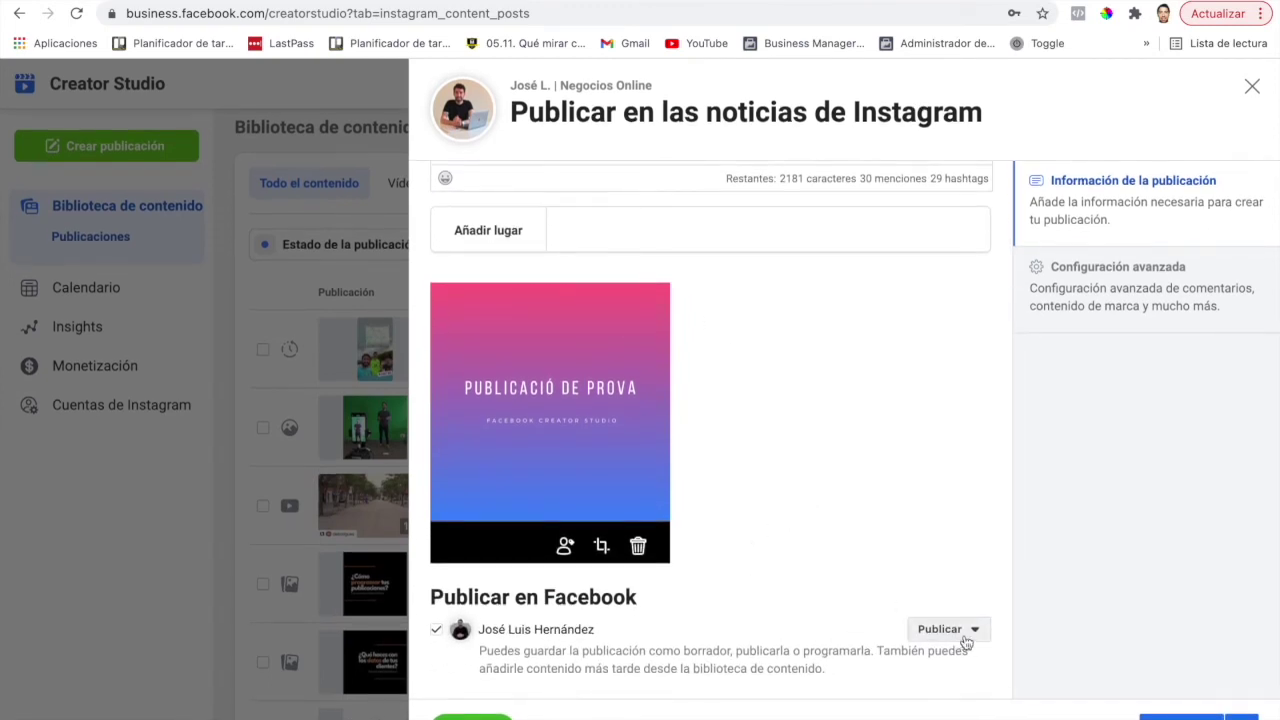
left_click(976, 630)
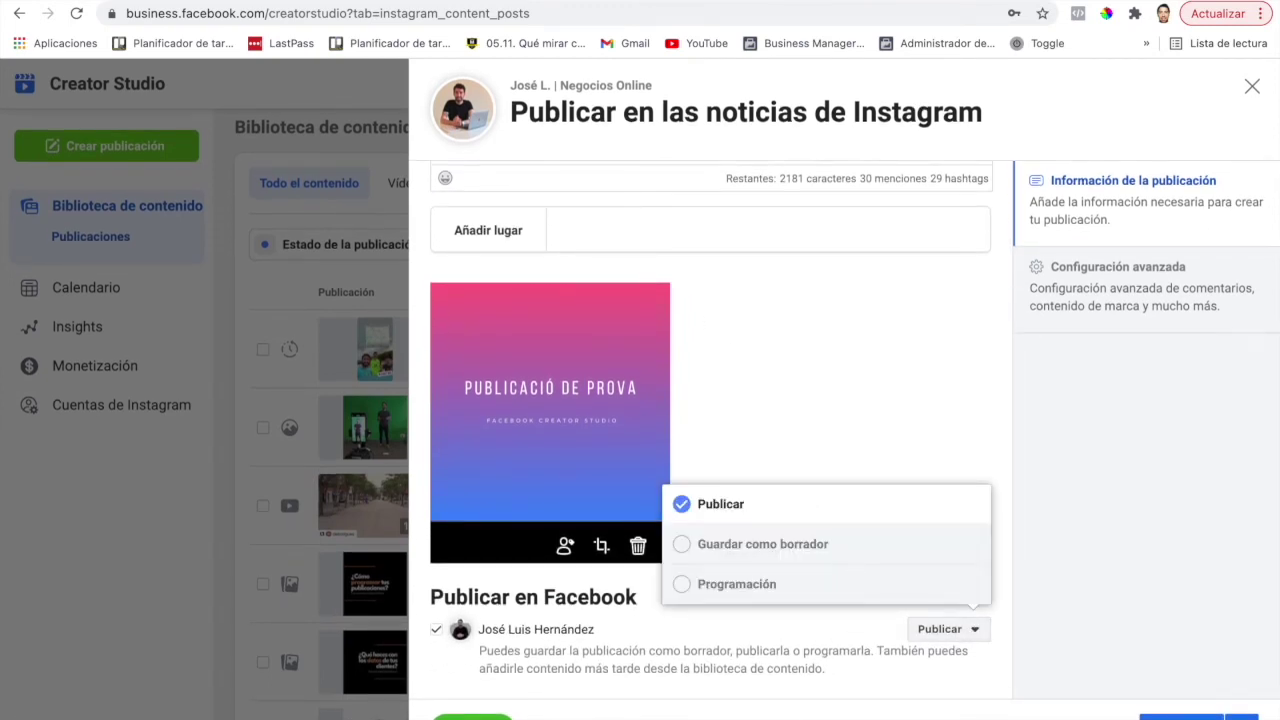
left_click(736, 586)
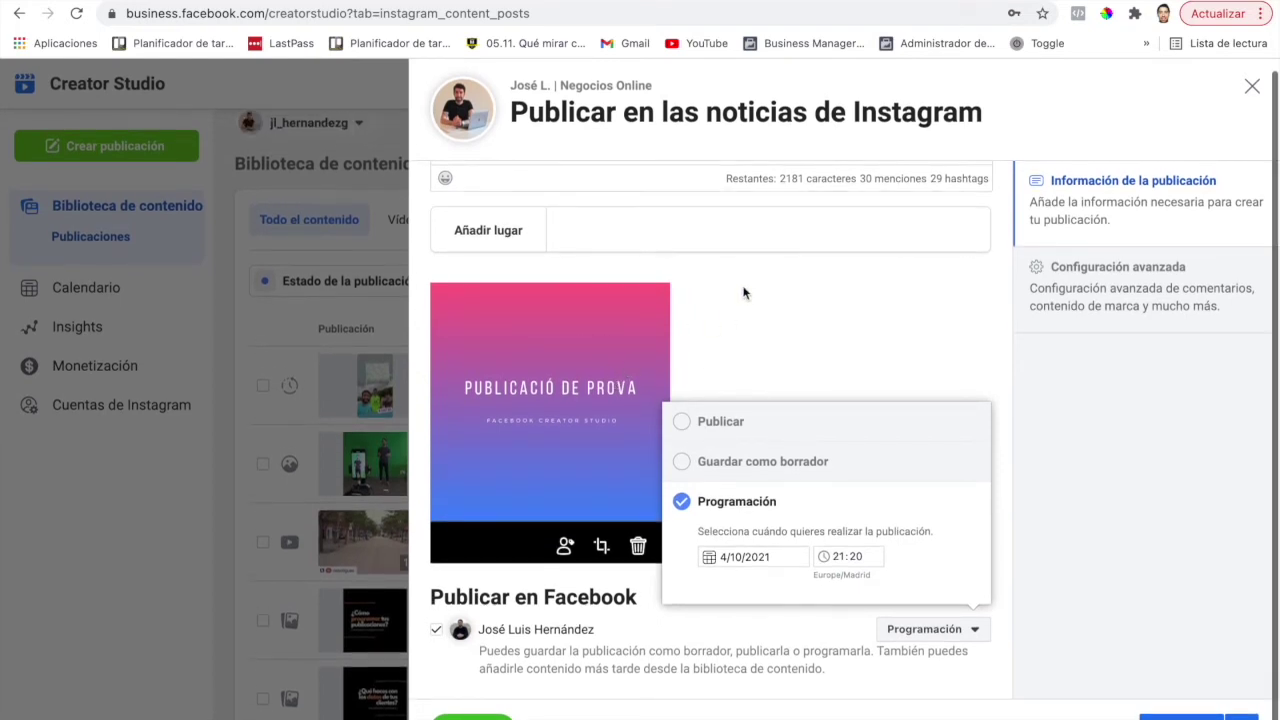
left_click(747, 557)
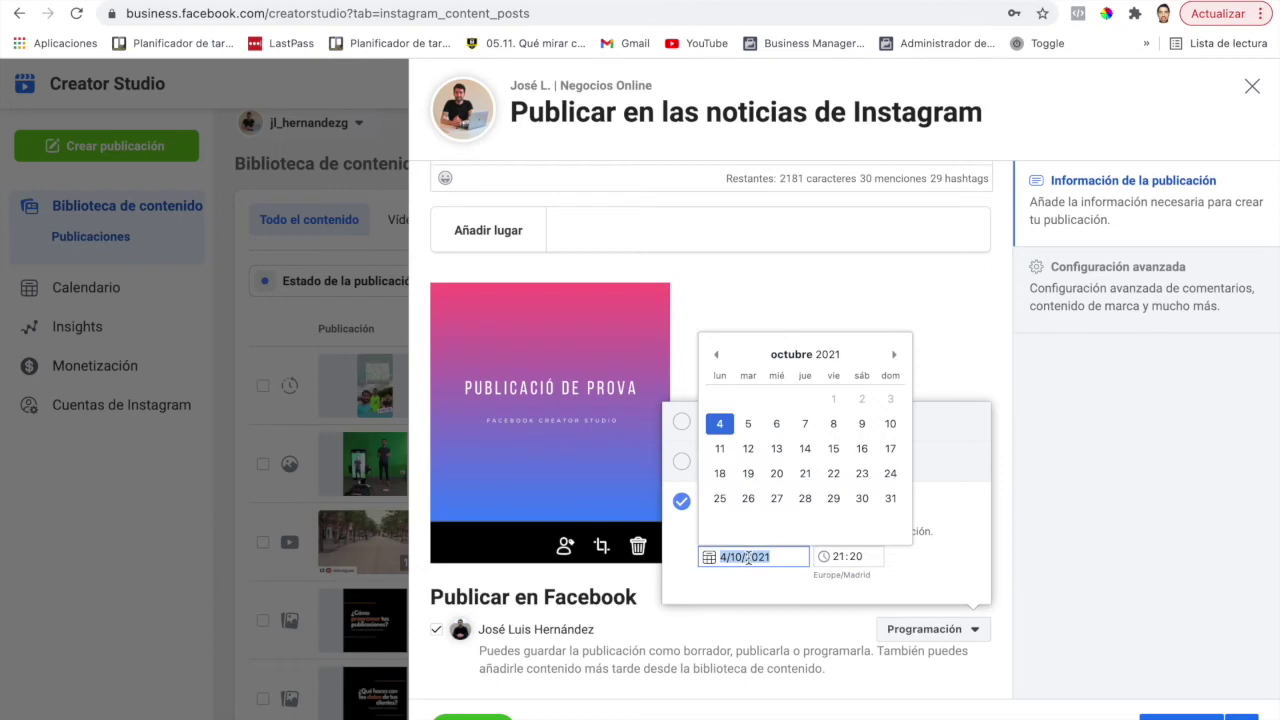
left_click(852, 557)
left_click(826, 336)
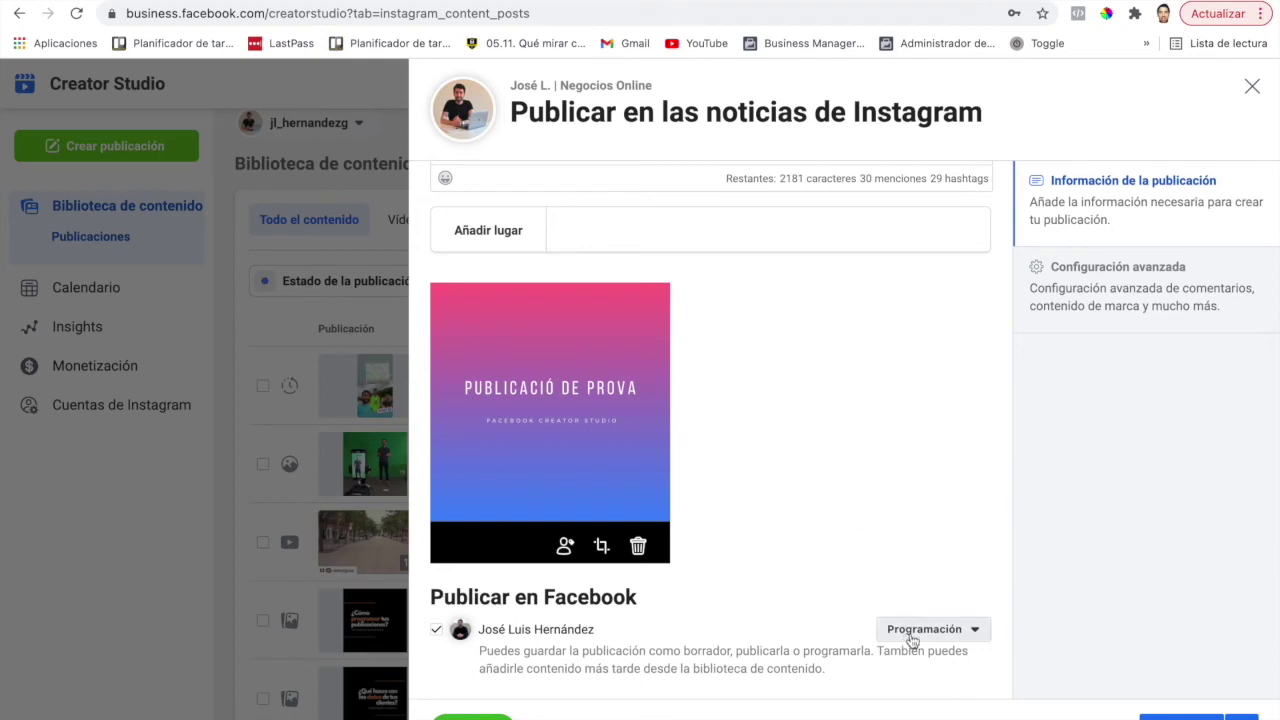
- Try Programación as the publishing option for the Instagram post
scroll(893, 462, "up", 3)
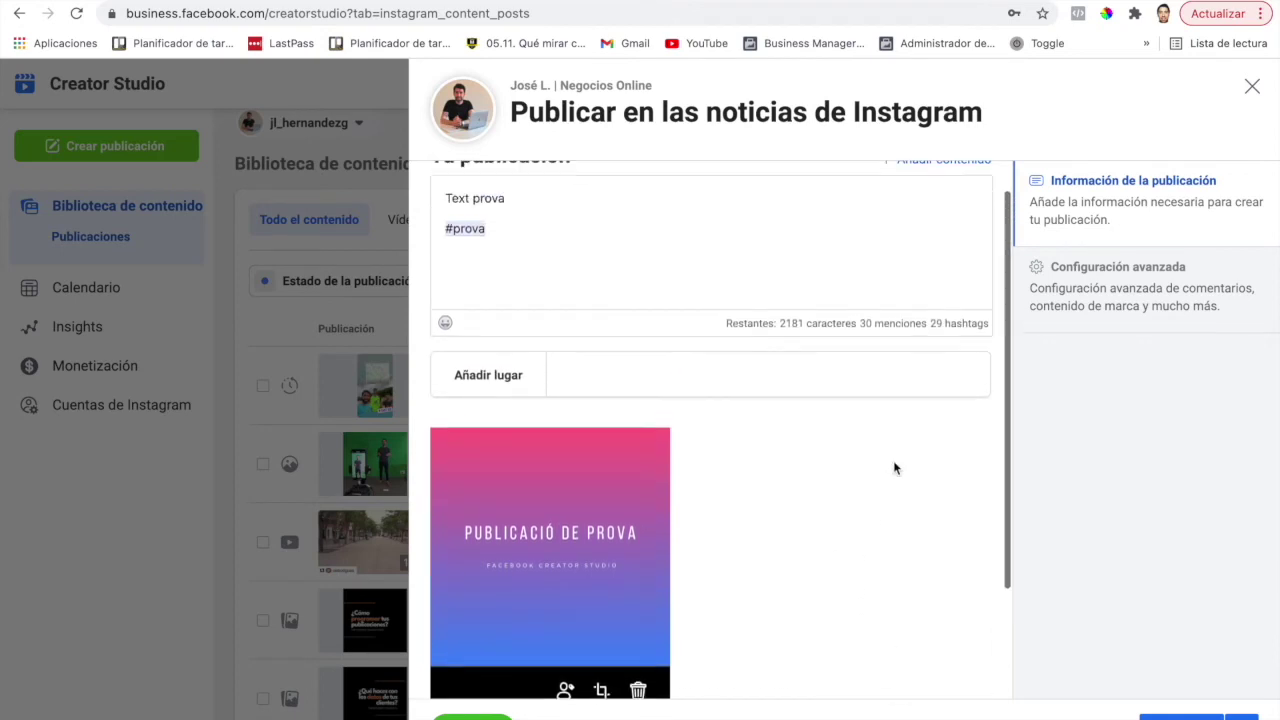
scroll(894, 466, "down", 4)
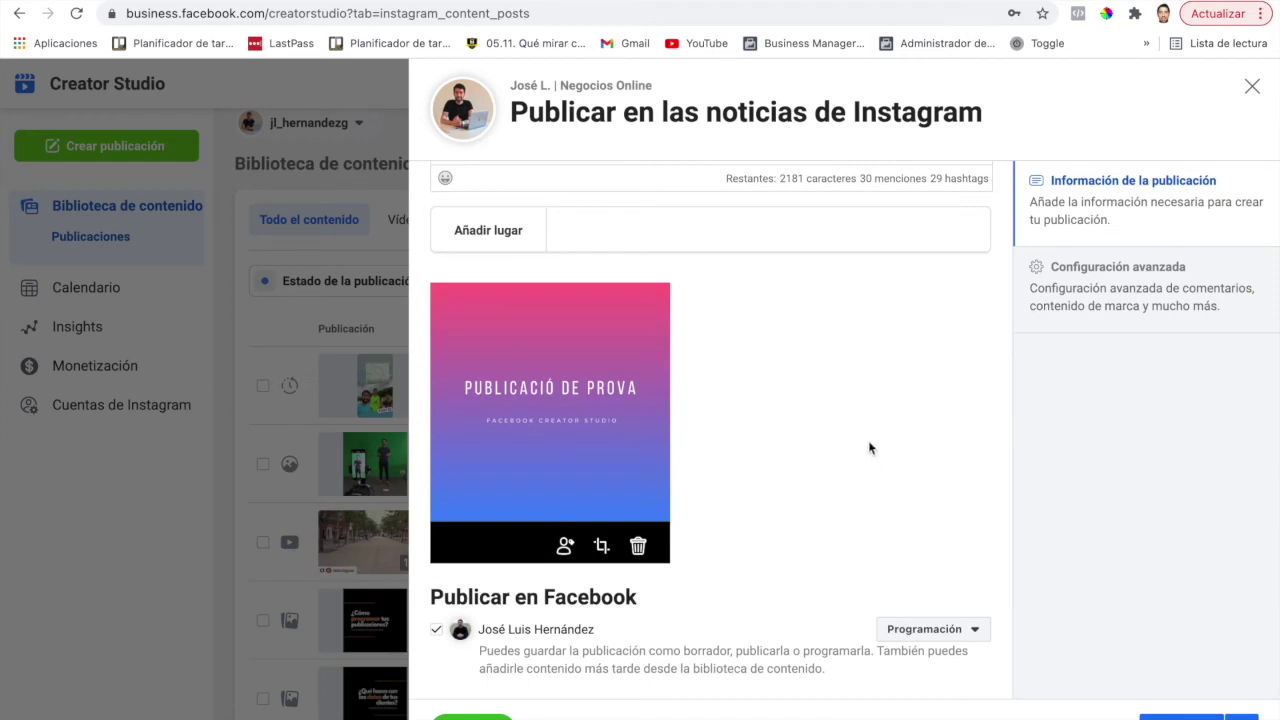
scroll(871, 447, "down", 1)
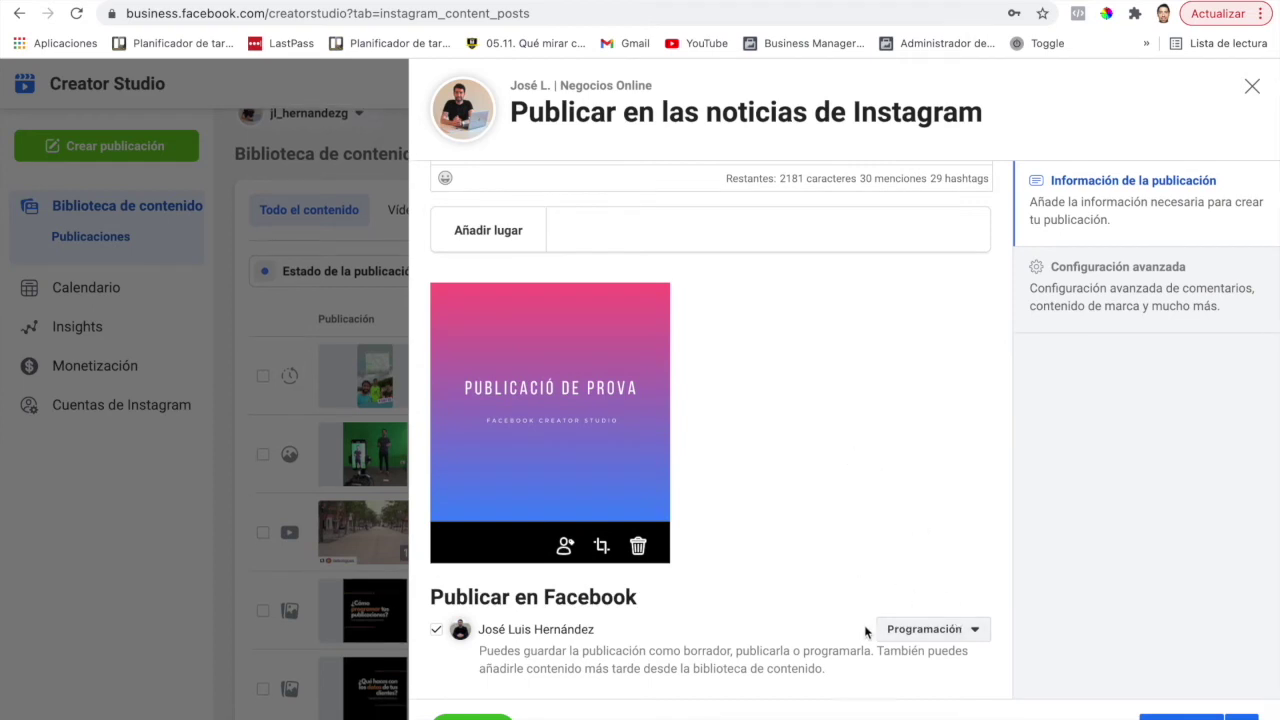
scroll(911, 514, "down", 1)
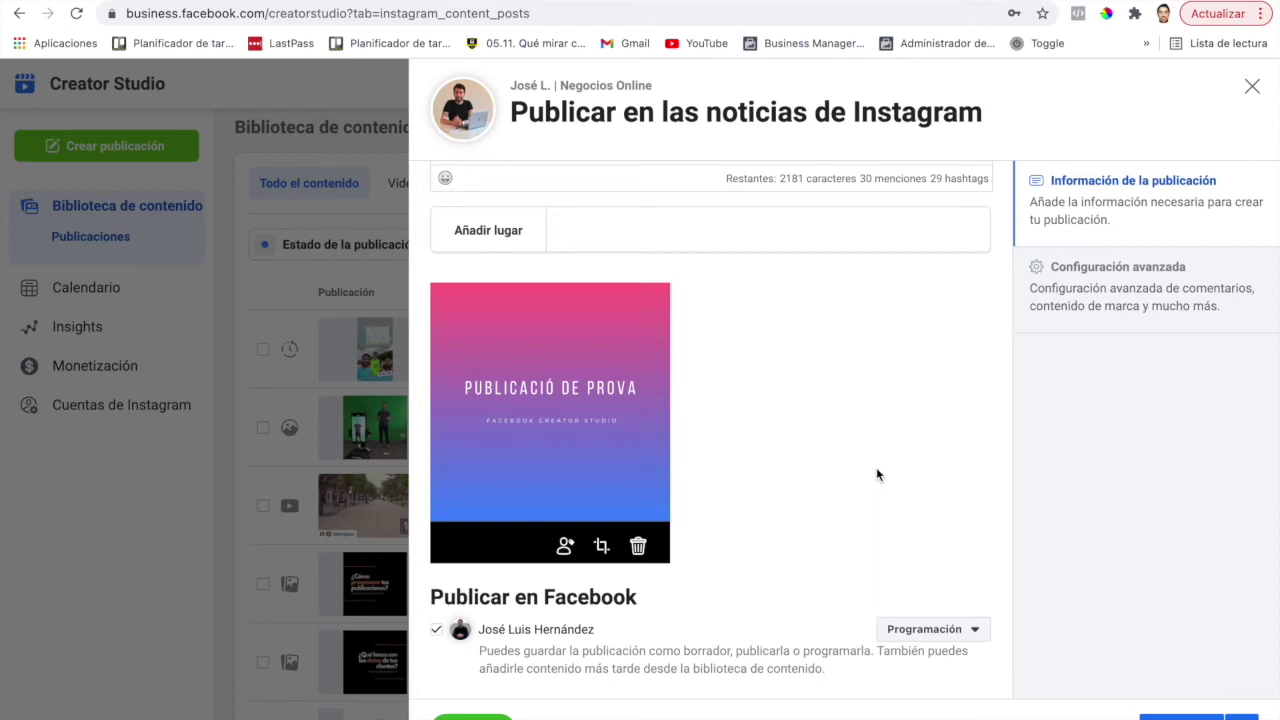
scroll(928, 588, "up", 1)
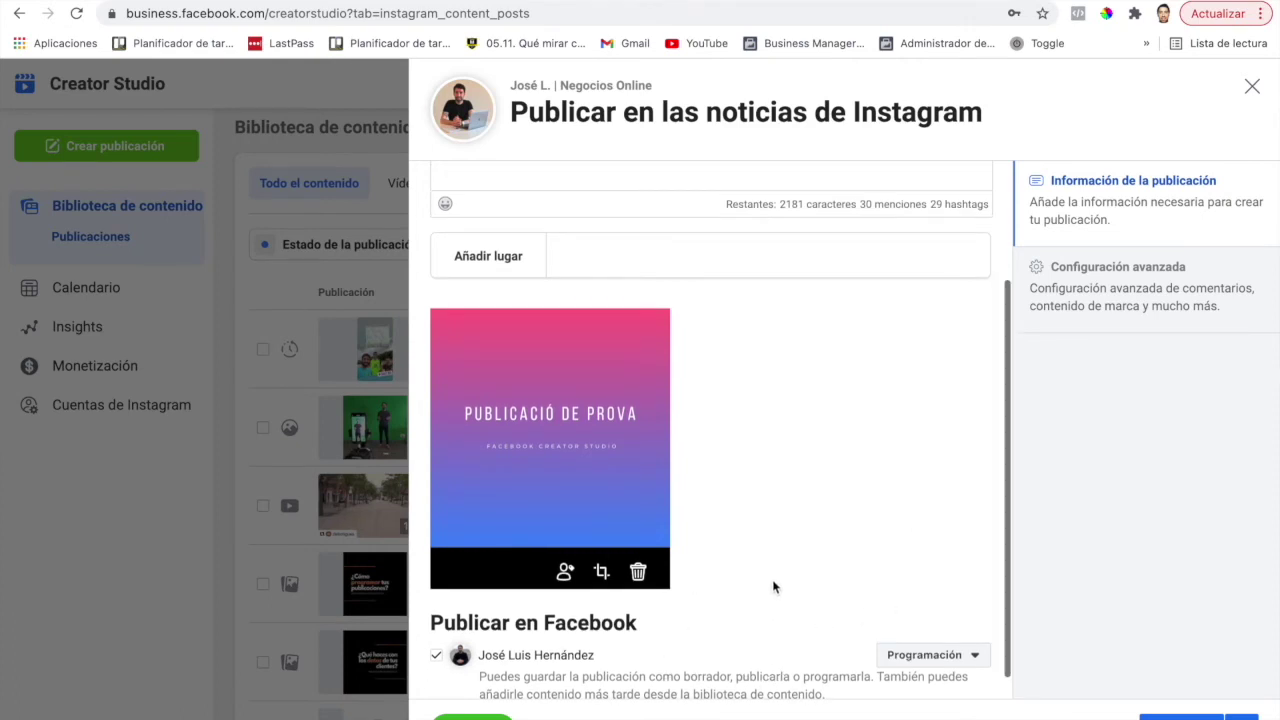
scroll(853, 595, "down", 1)
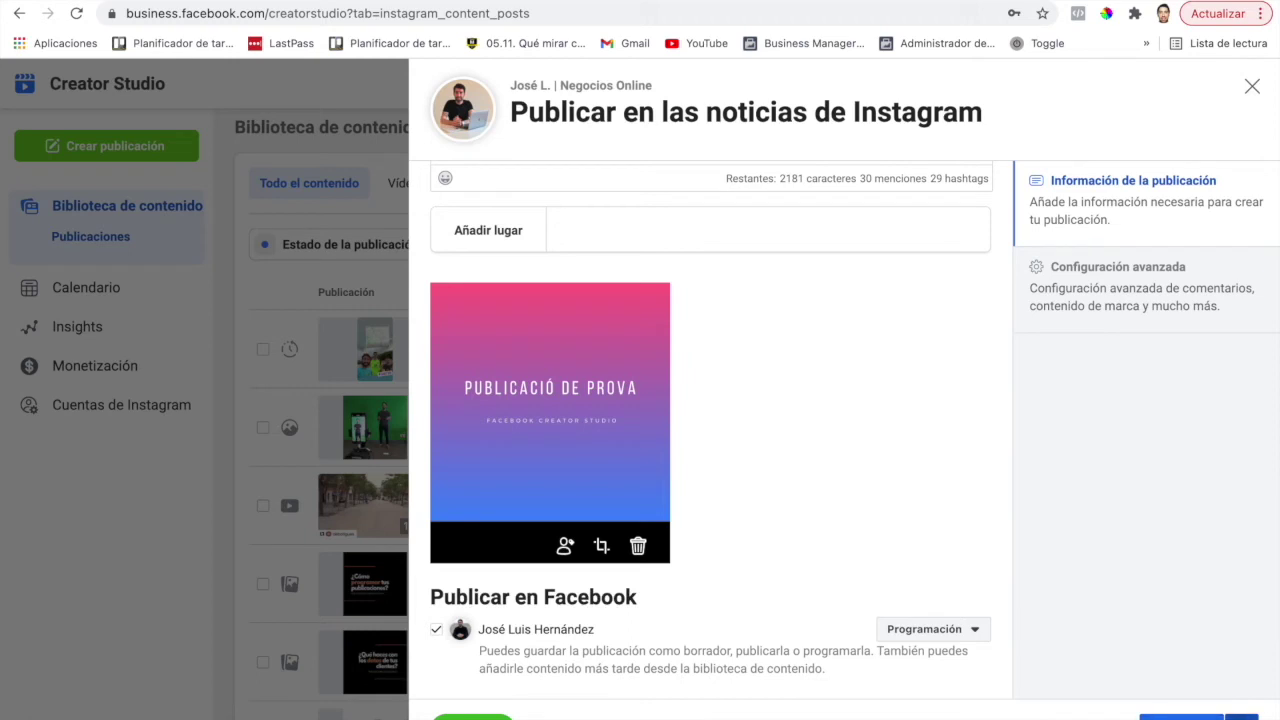
left_click(1241, 717)
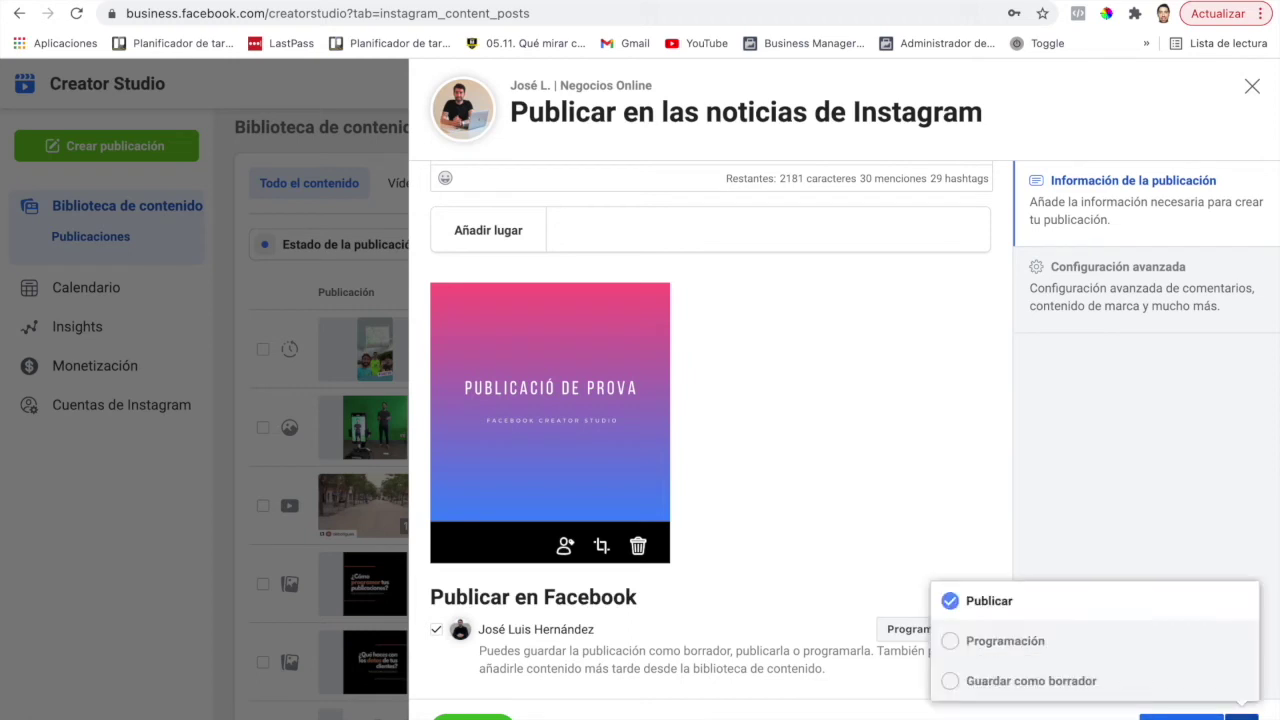
left_click(998, 650)
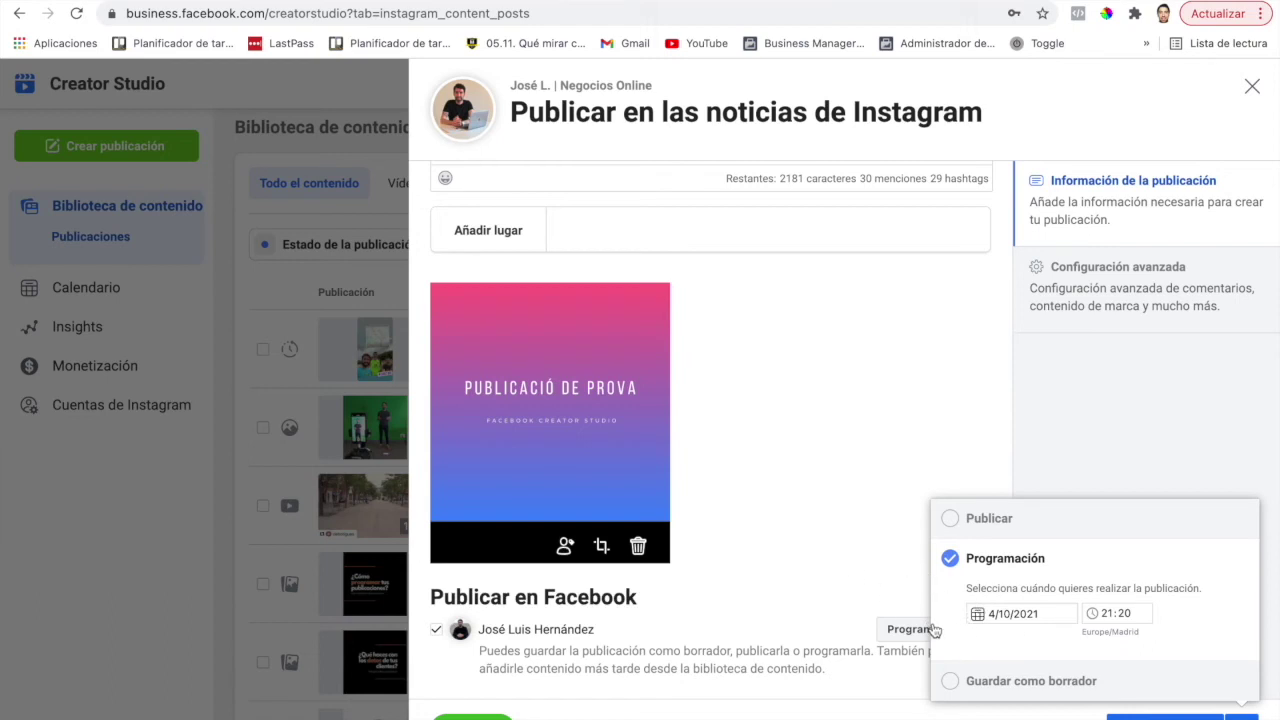
left_click(820, 608)
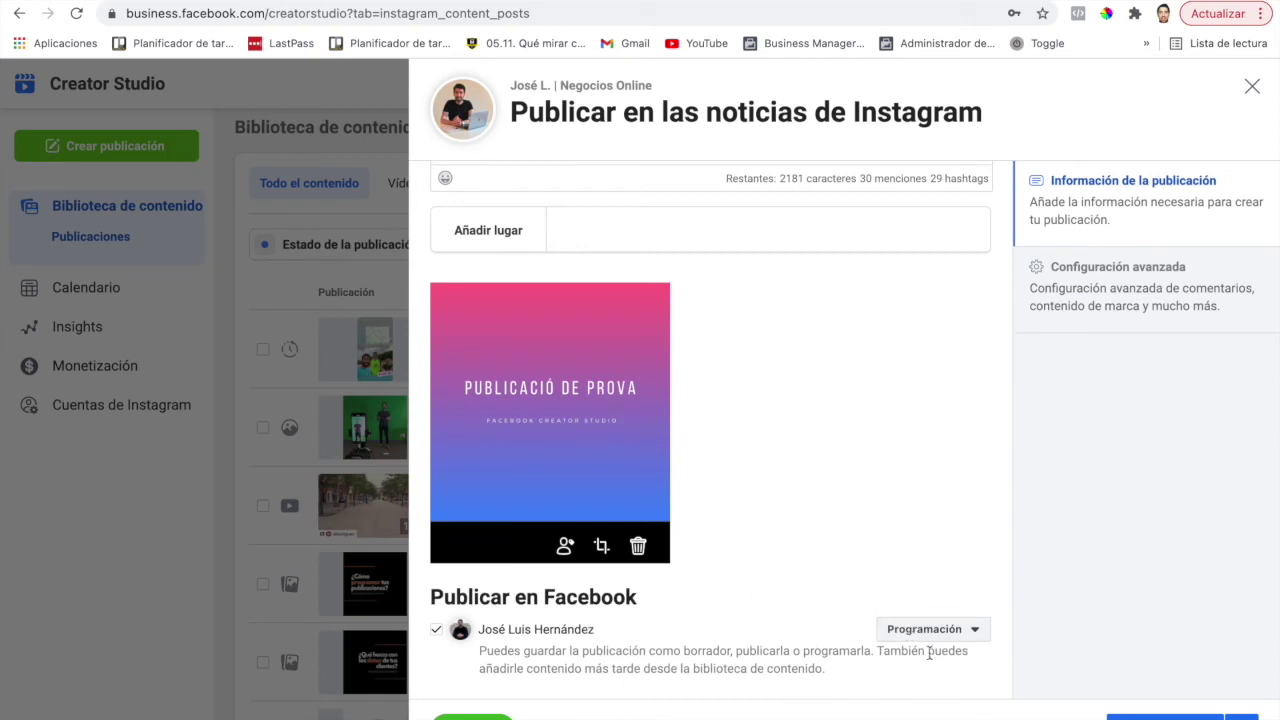
- Switch the Instagram post back to Publicar and check the Facebook copy's scheduling options
left_click(1240, 716)
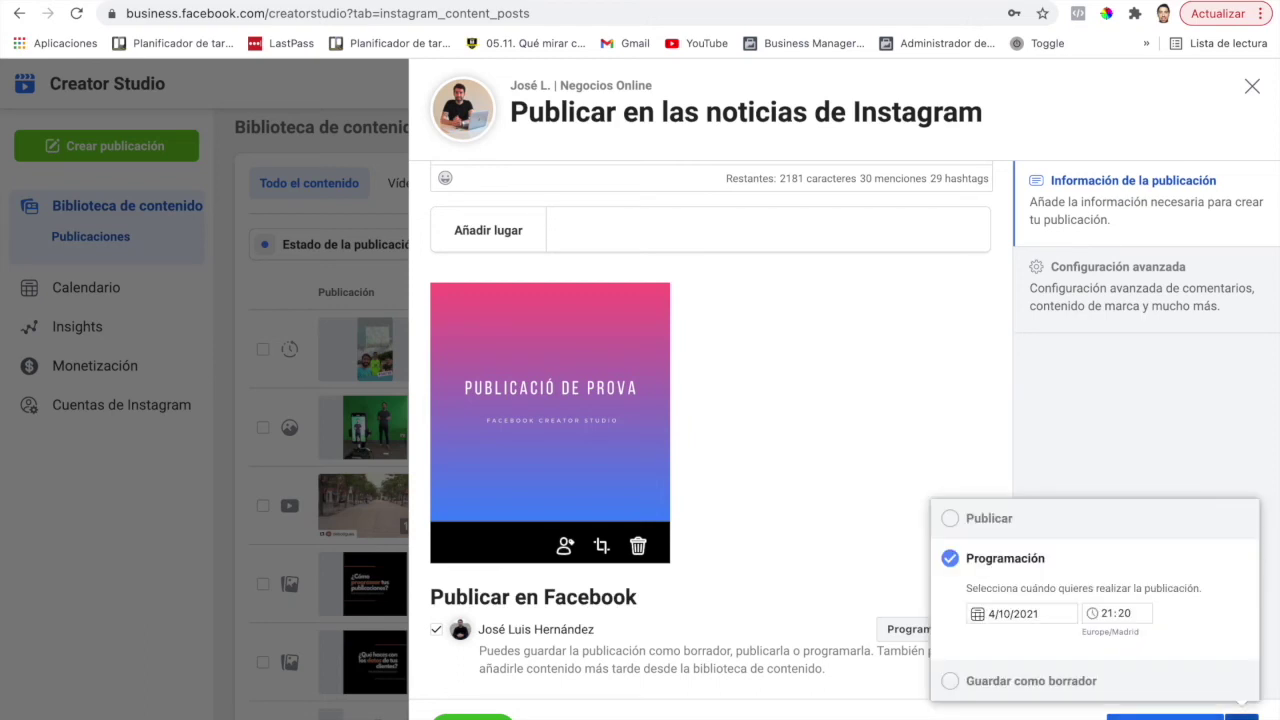
left_click(972, 519)
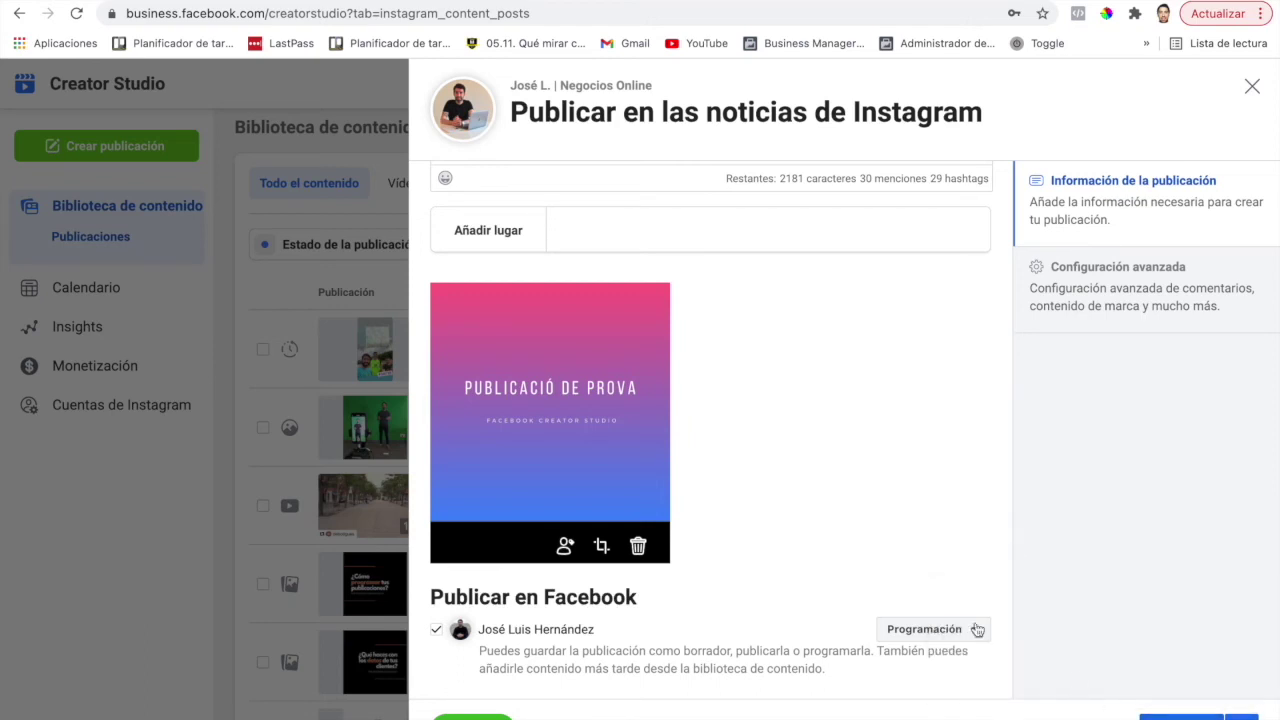
left_click(980, 630)
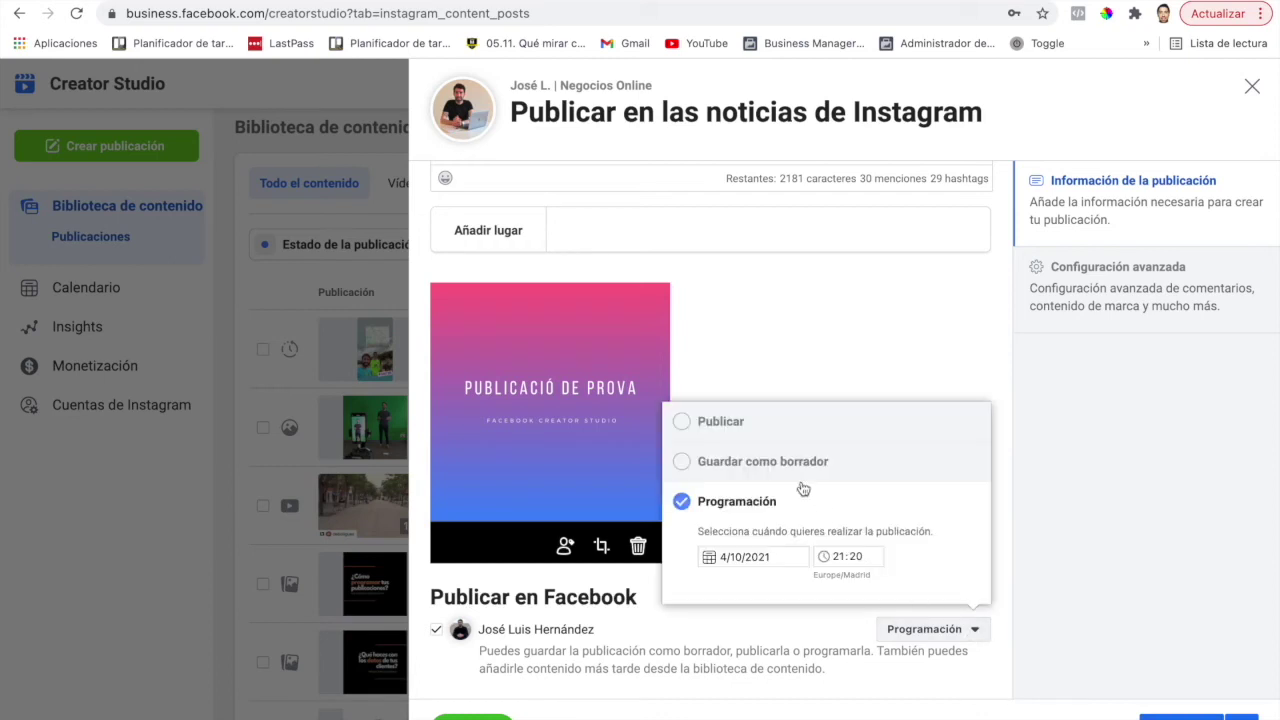
left_click(799, 332)
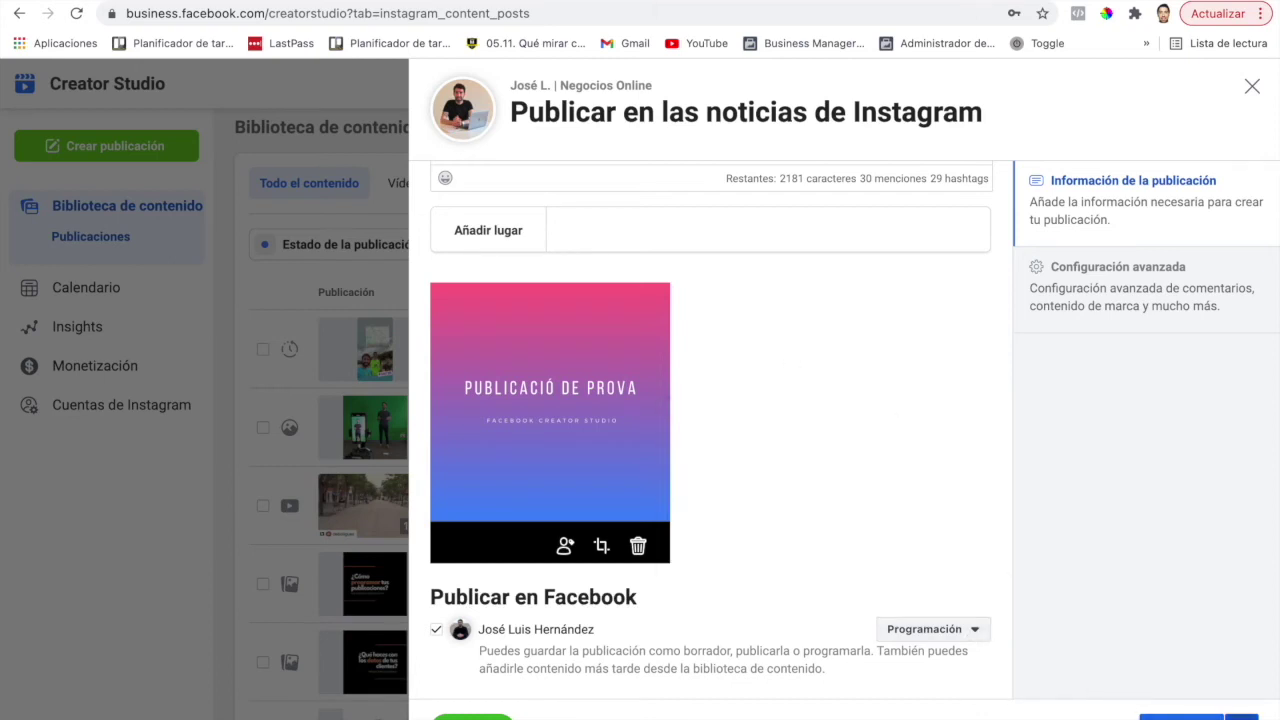
- Set the Instagram post to Programación with its default date and time
left_click(950, 629)
left_click(1071, 634)
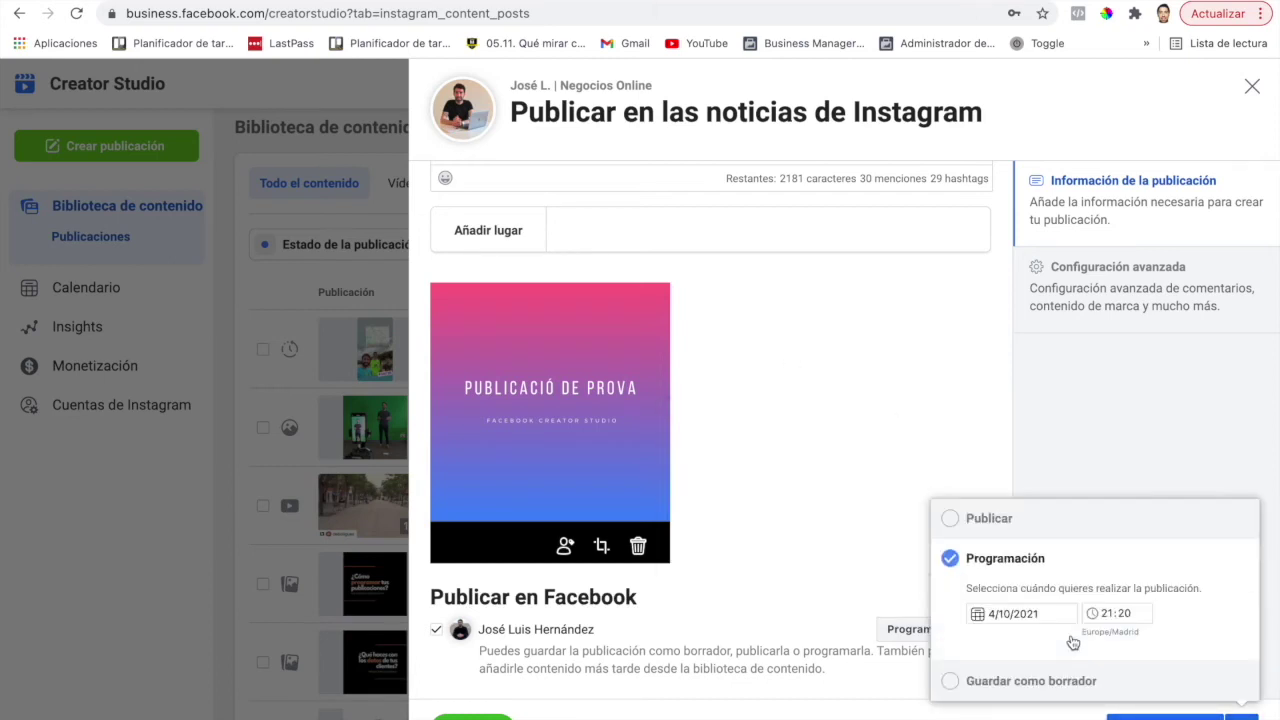
left_click(859, 545)
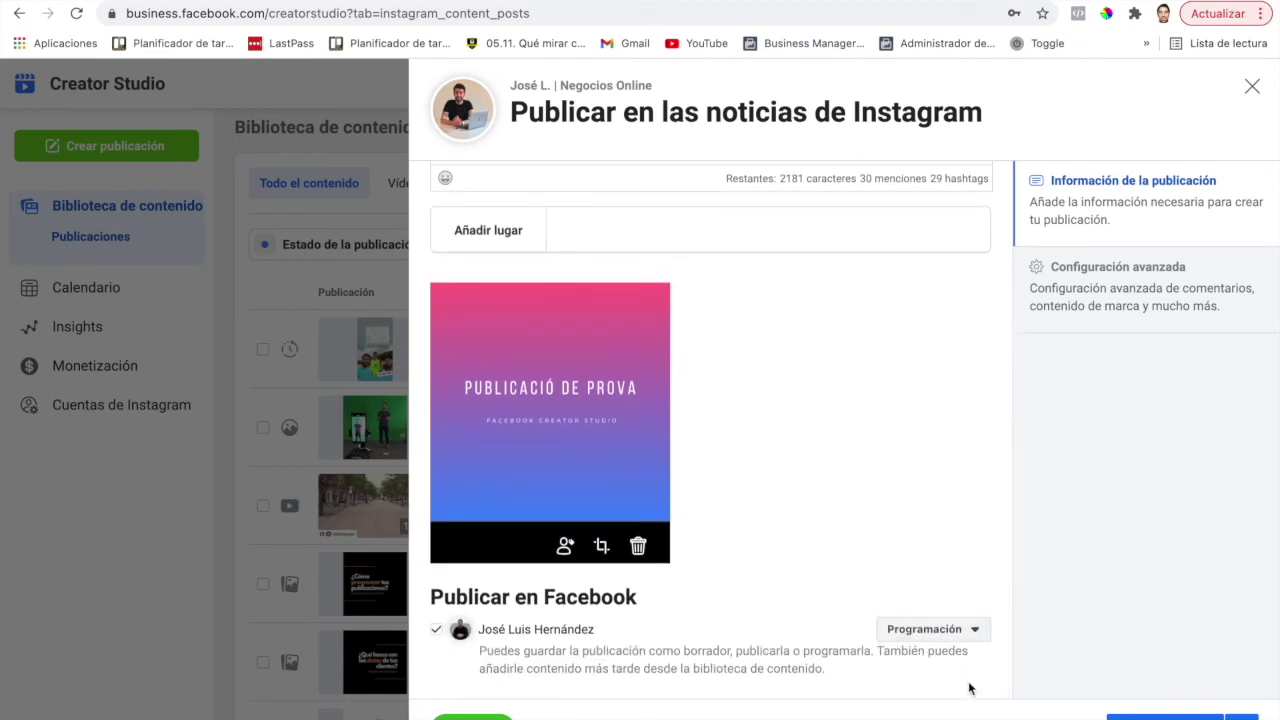
- Set the Facebook copy's scheduled publication date to 5/10/2021 and select its time field
left_click(972, 629)
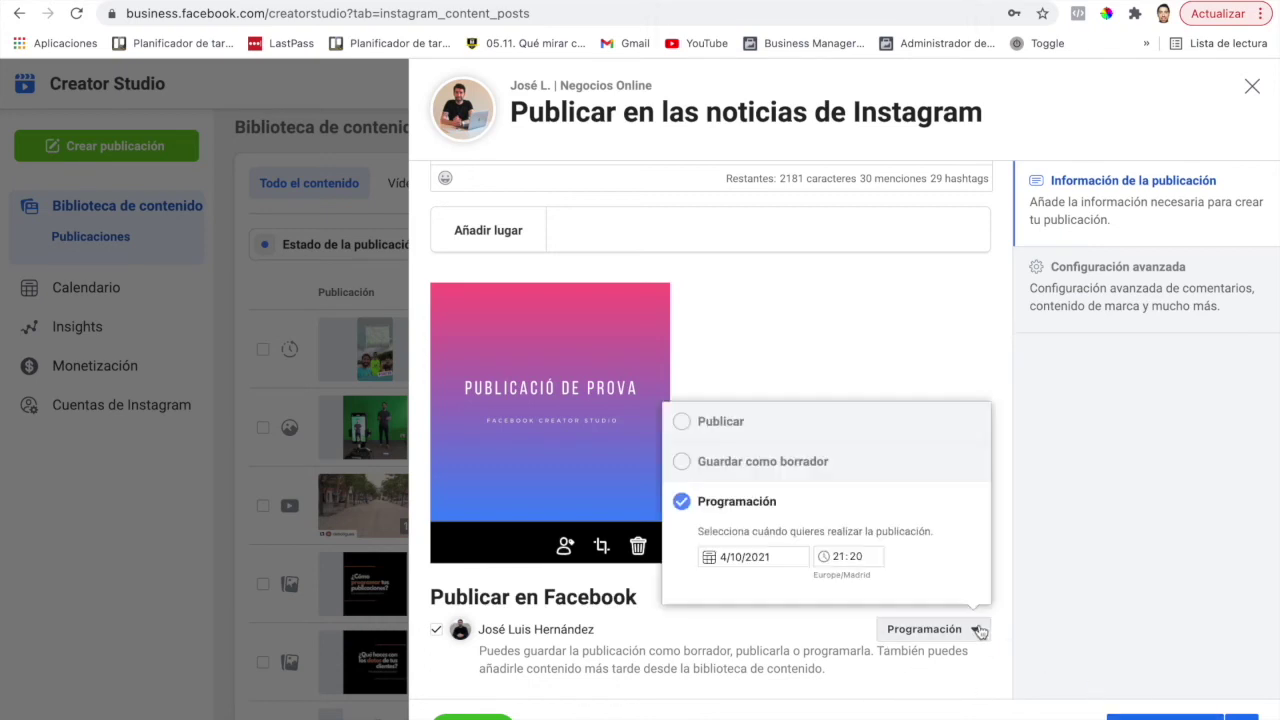
left_click(748, 555)
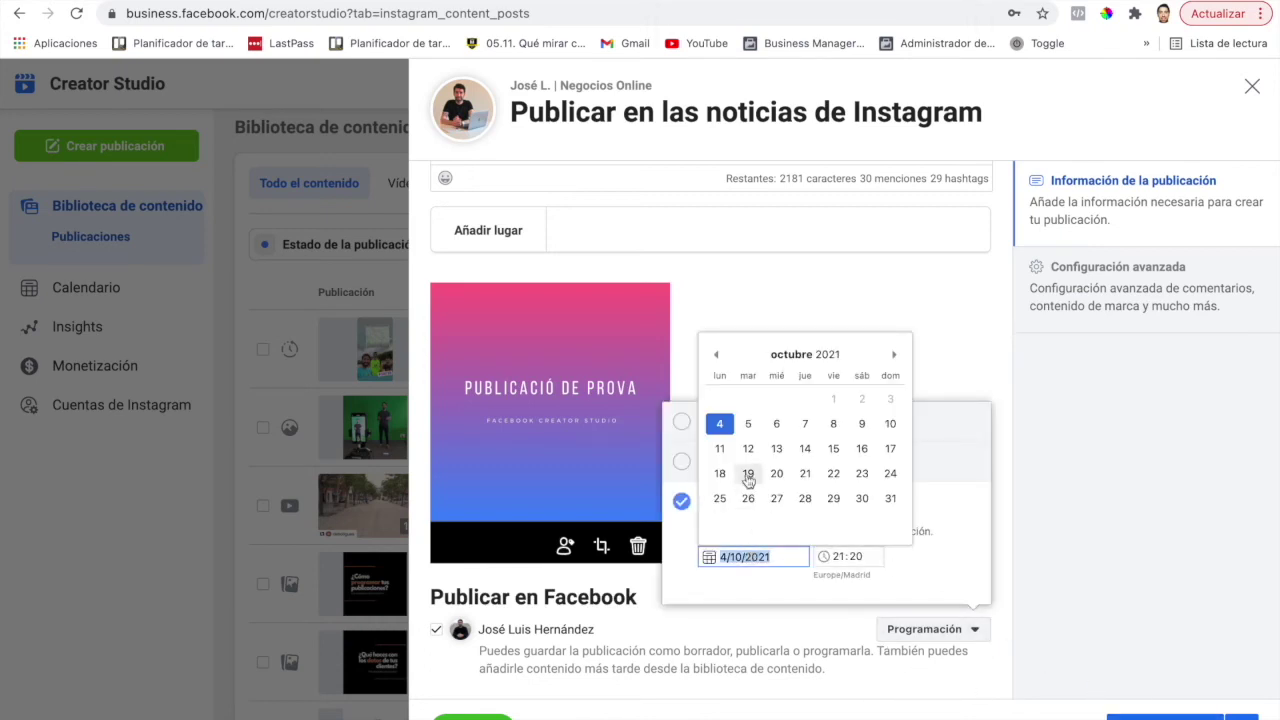
left_click(746, 426)
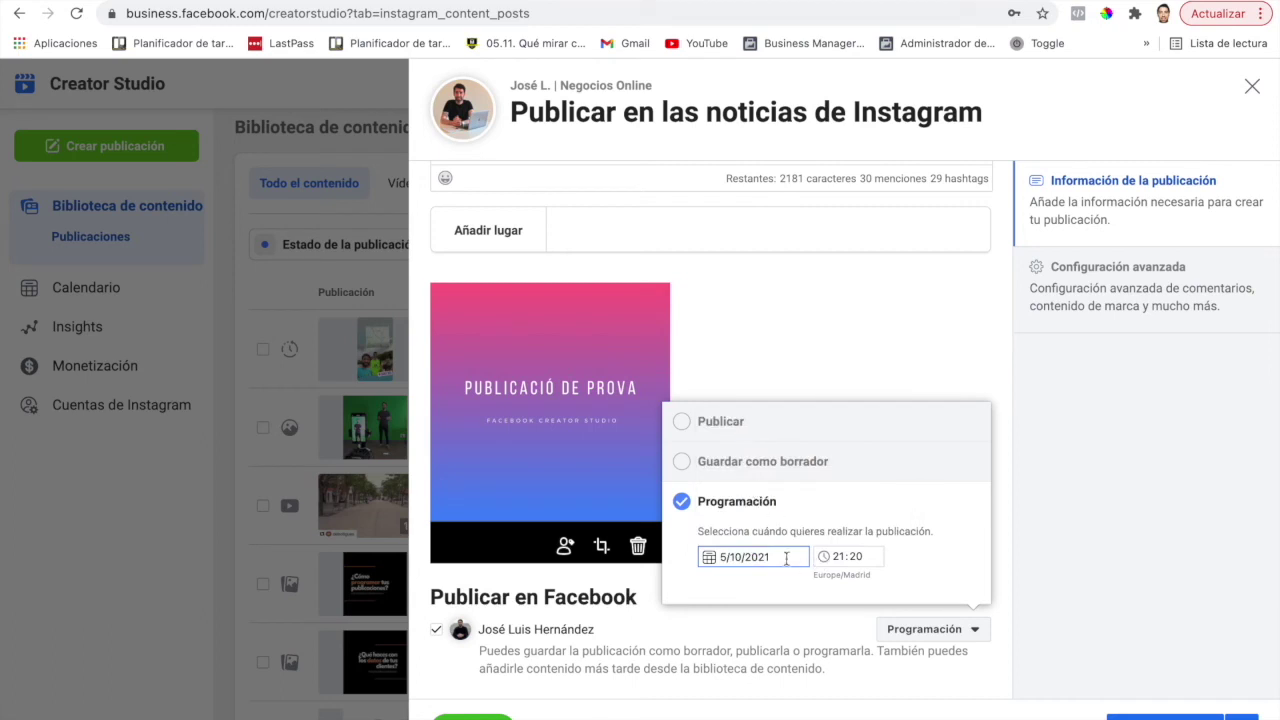
left_click(838, 556)
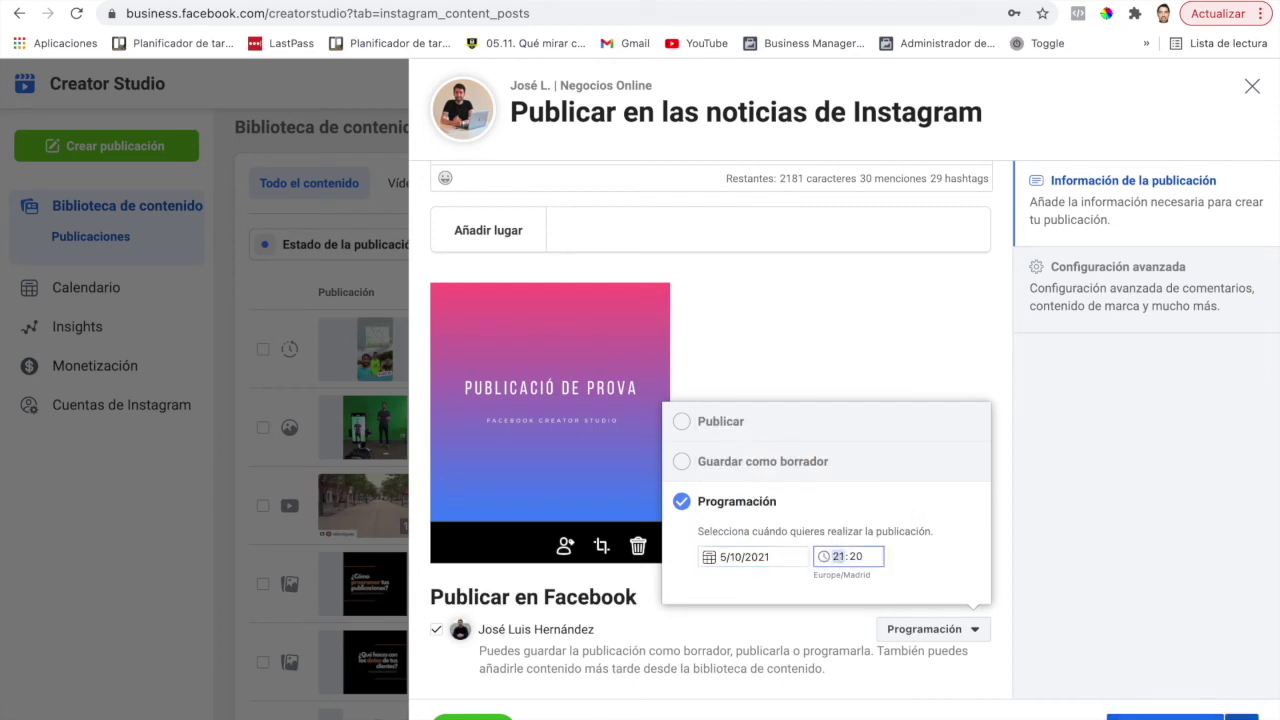
- Set the Instagram post's scheduled publication date to 5/10/2021 and dismiss the publishing options
left_click(1112, 714)
left_click(1014, 626)
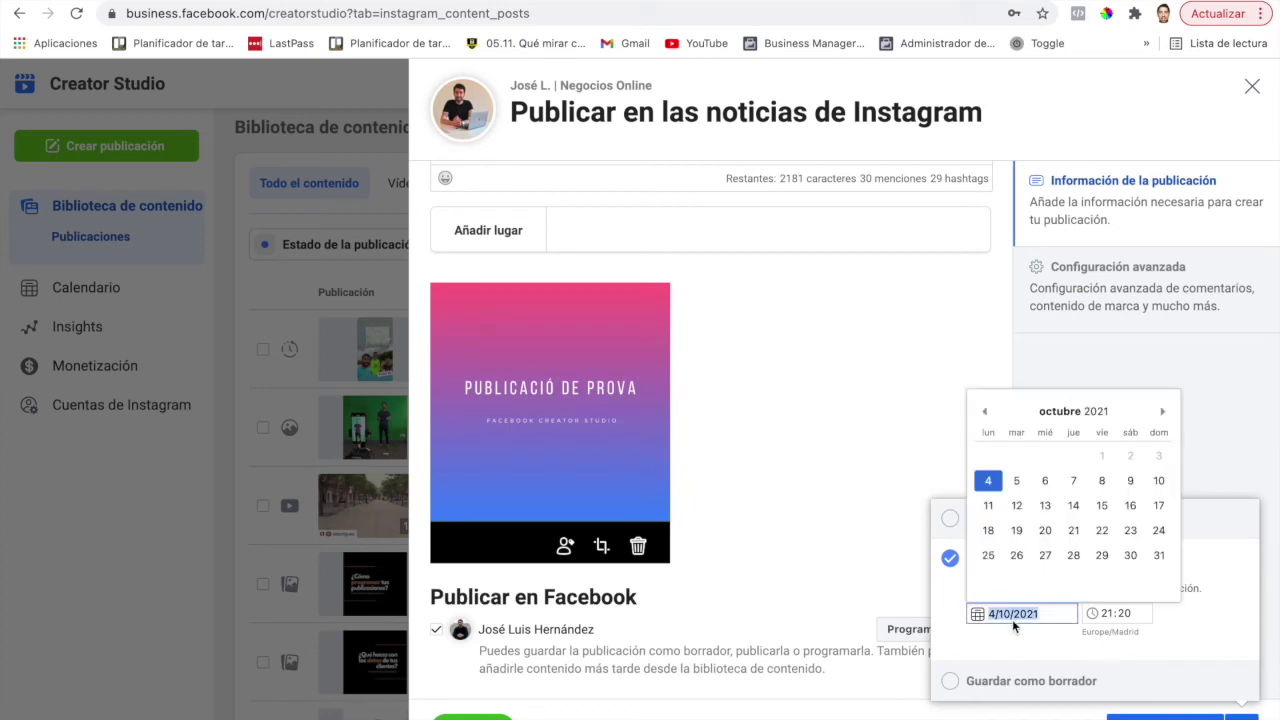
left_click(1018, 486)
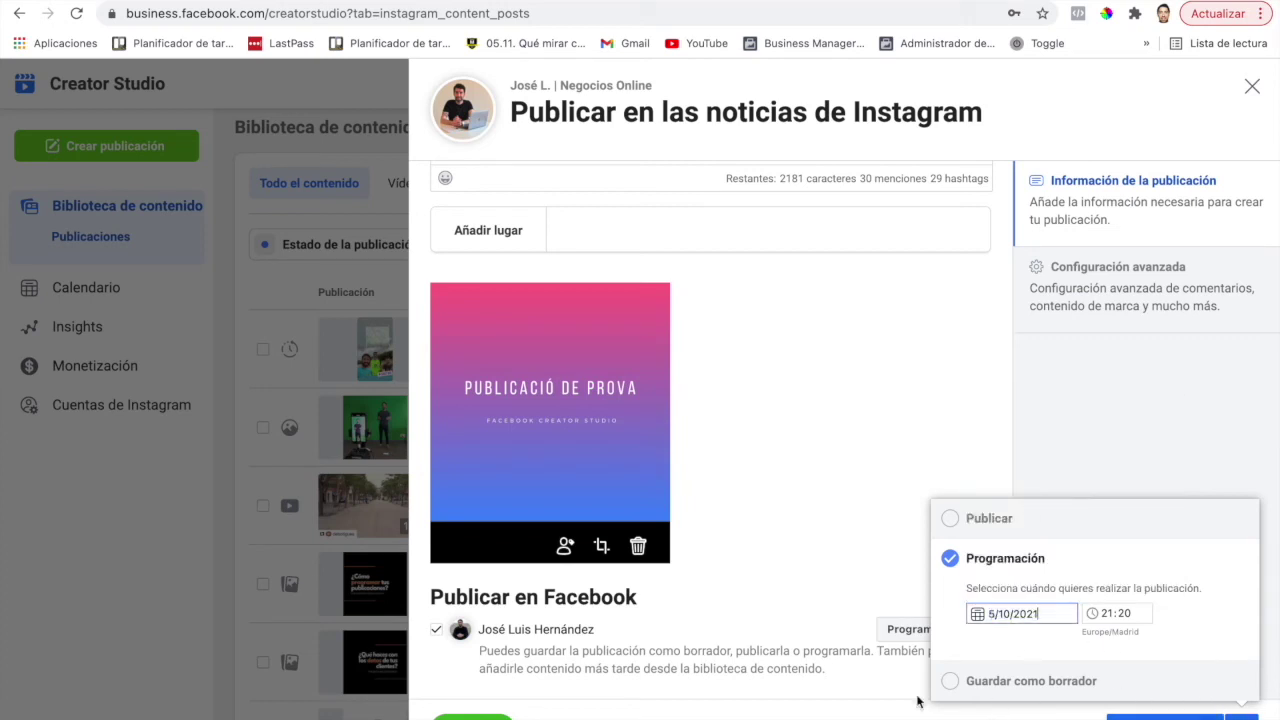
key("Escape")
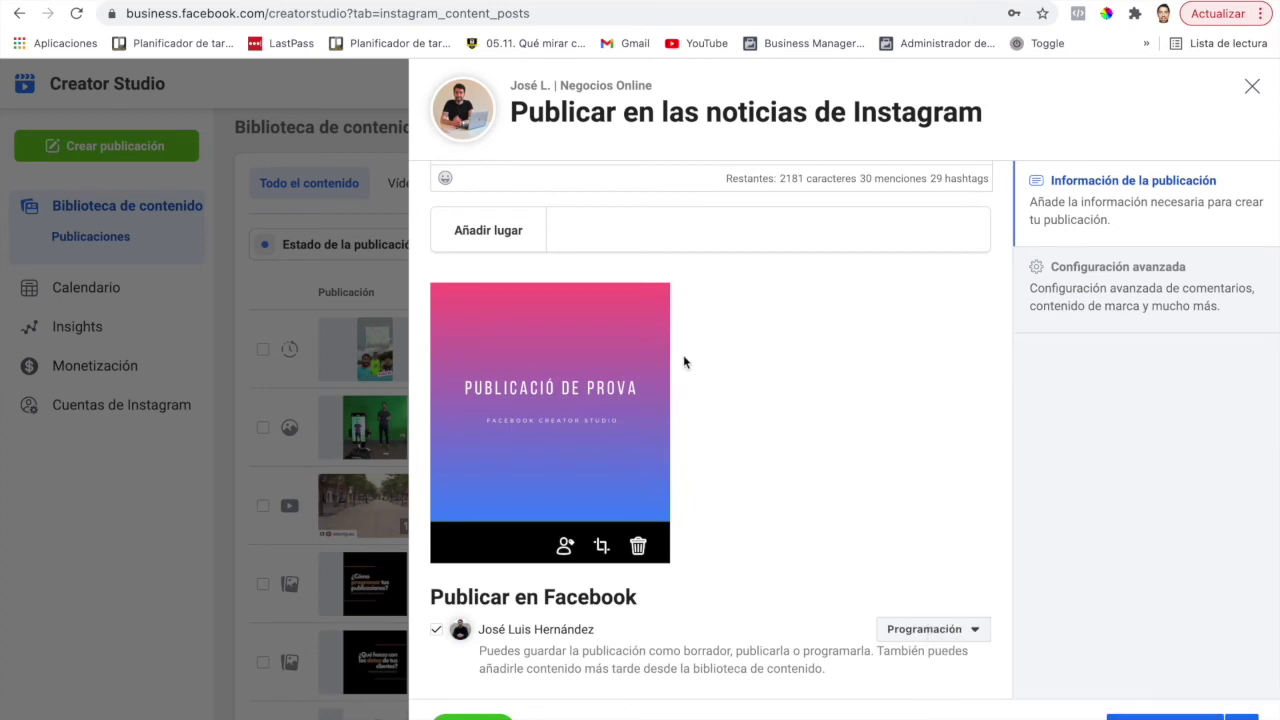
- Close the Instagram post composer and discard the unsaved test post
scroll(889, 394, "up", 2)
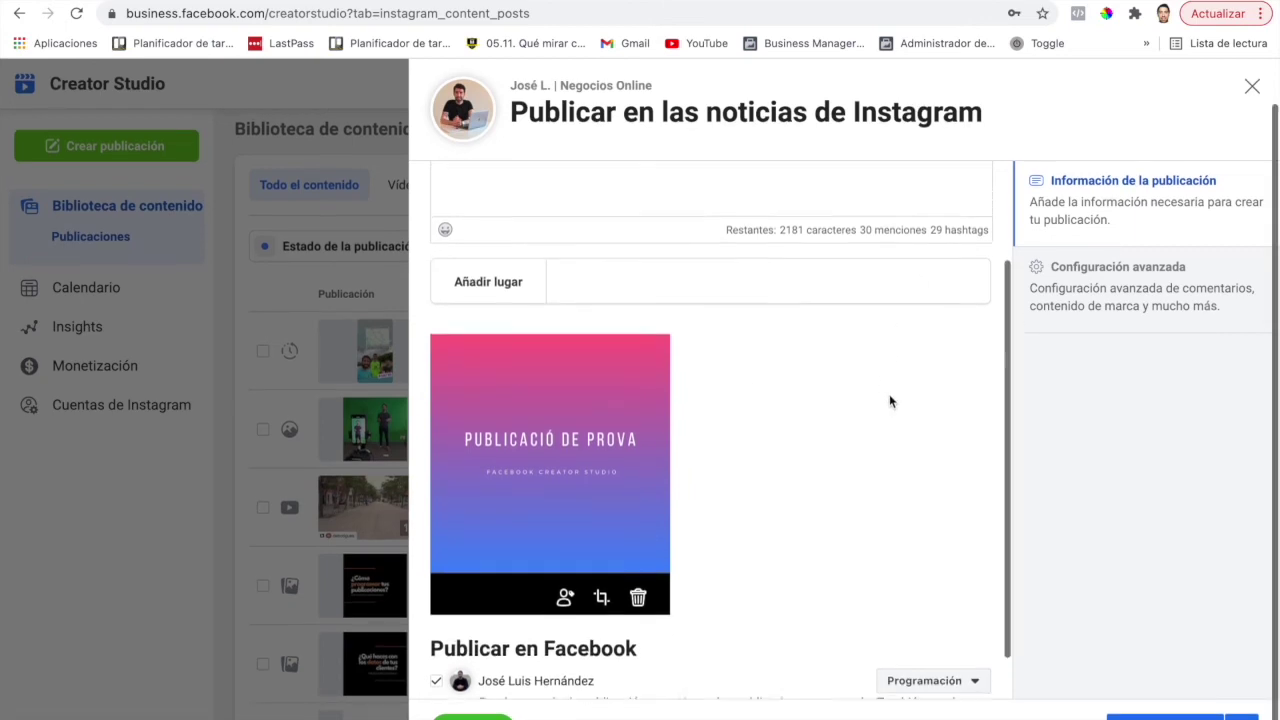
scroll(901, 381, "down", 2)
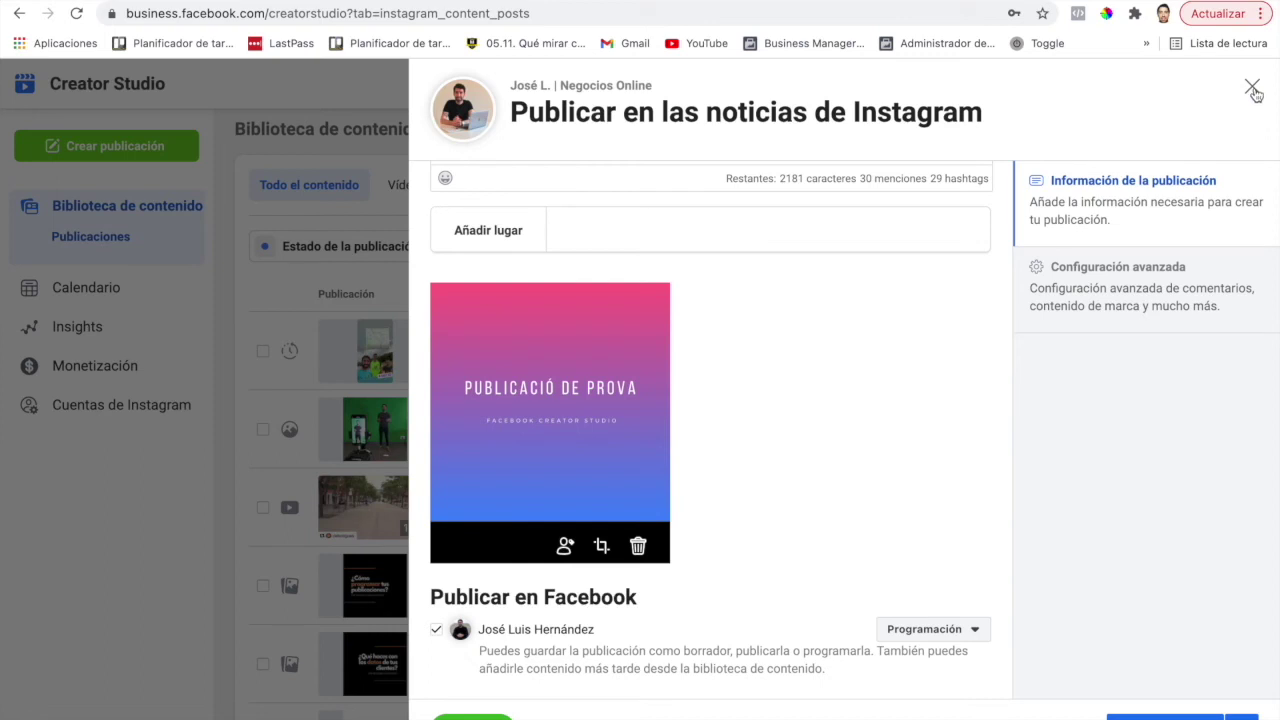
left_click_drag(1254, 93, 950, 371)
left_click(950, 371)
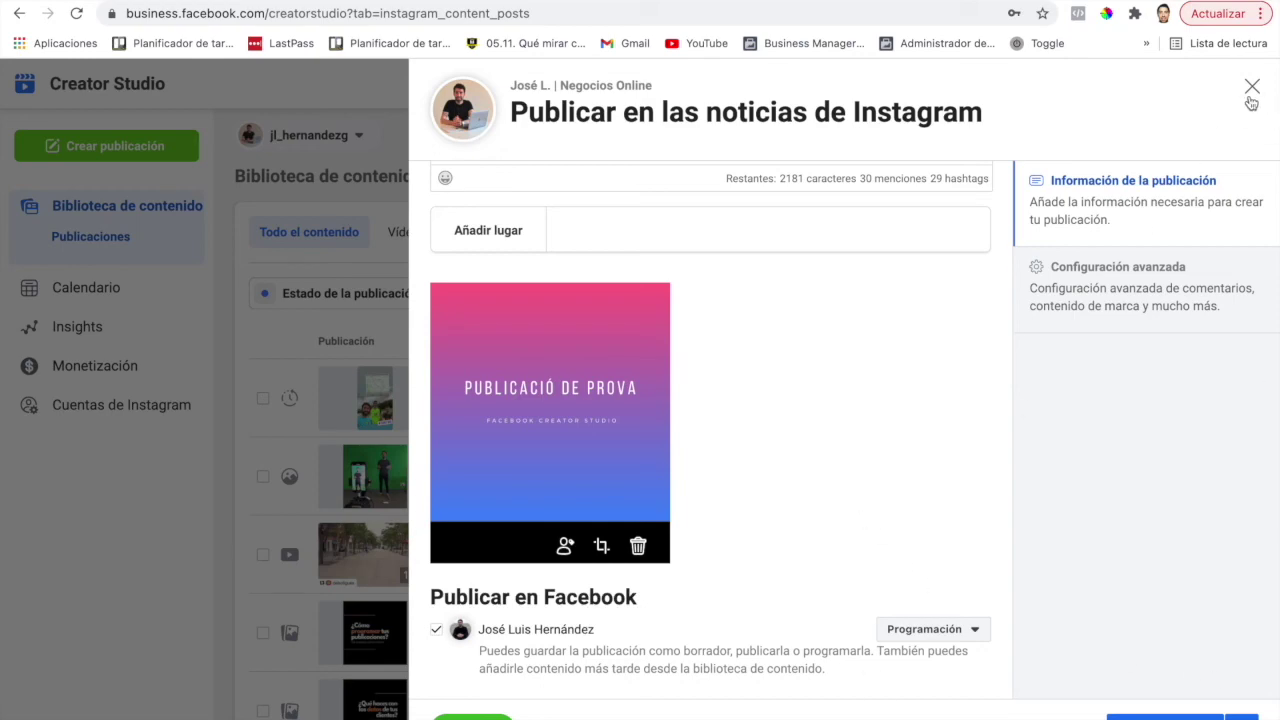
left_click(1251, 88)
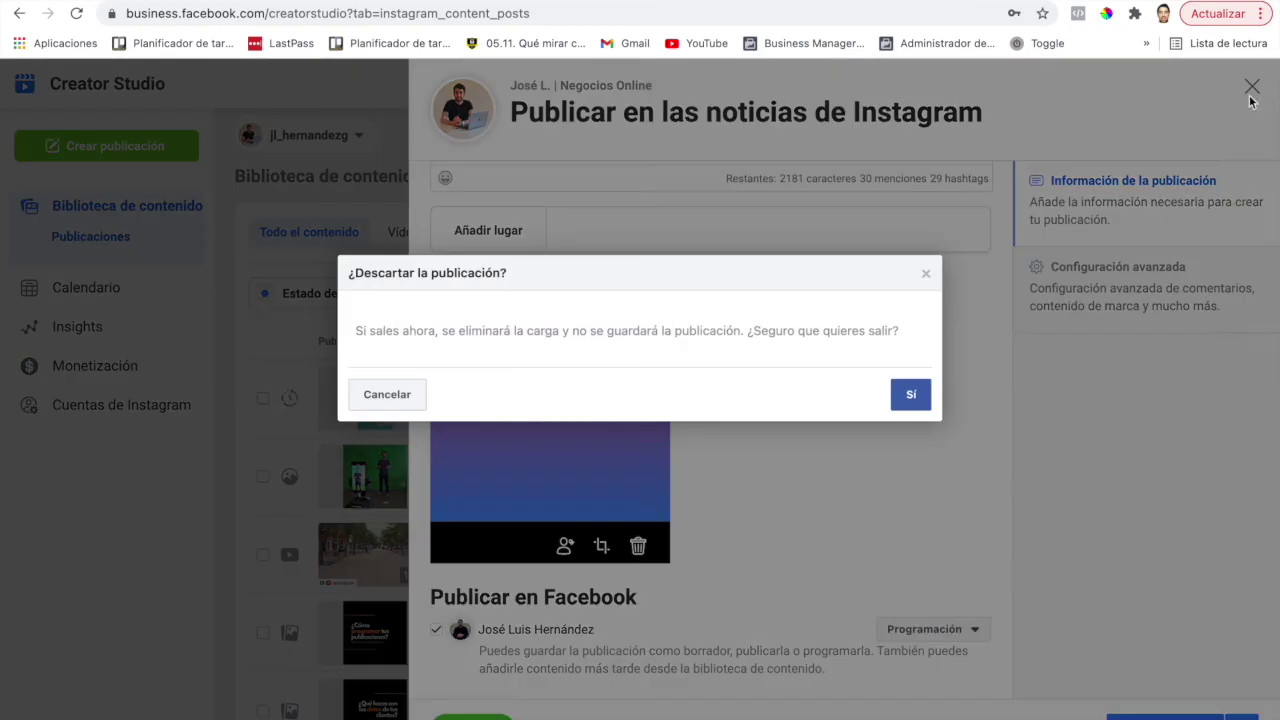
left_click(908, 394)
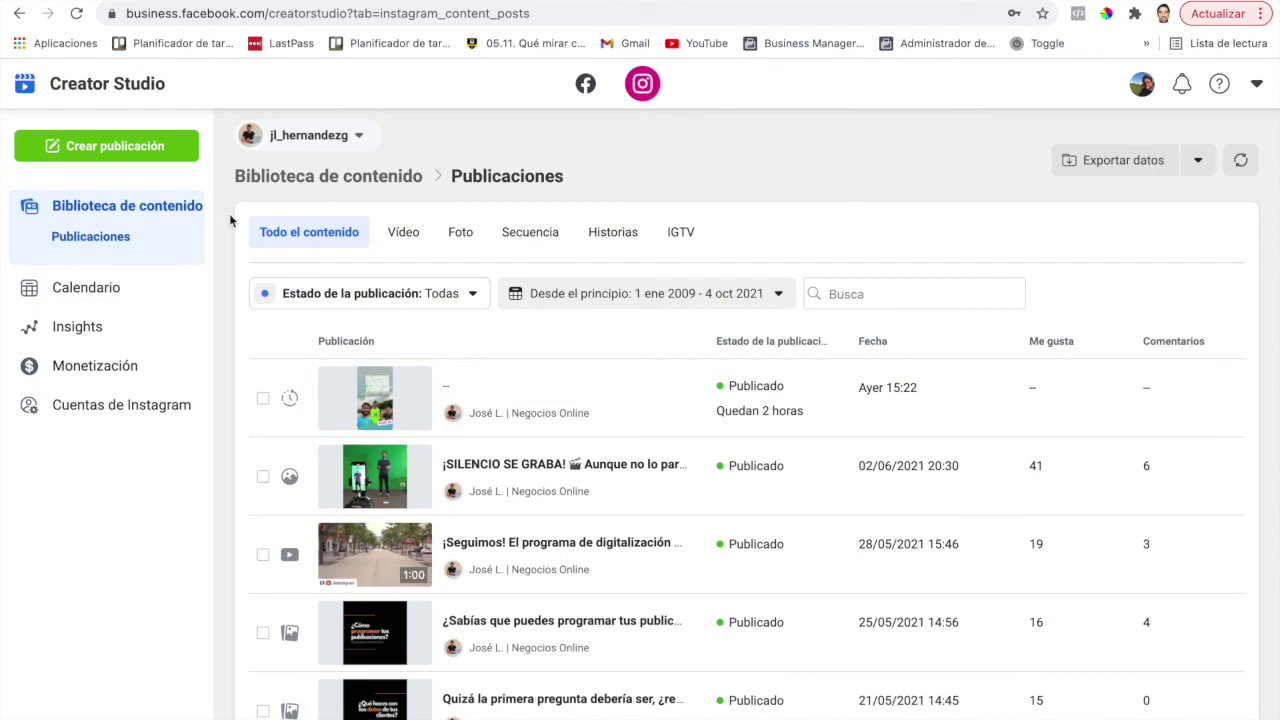
left_click(128, 148)
left_click(164, 182)
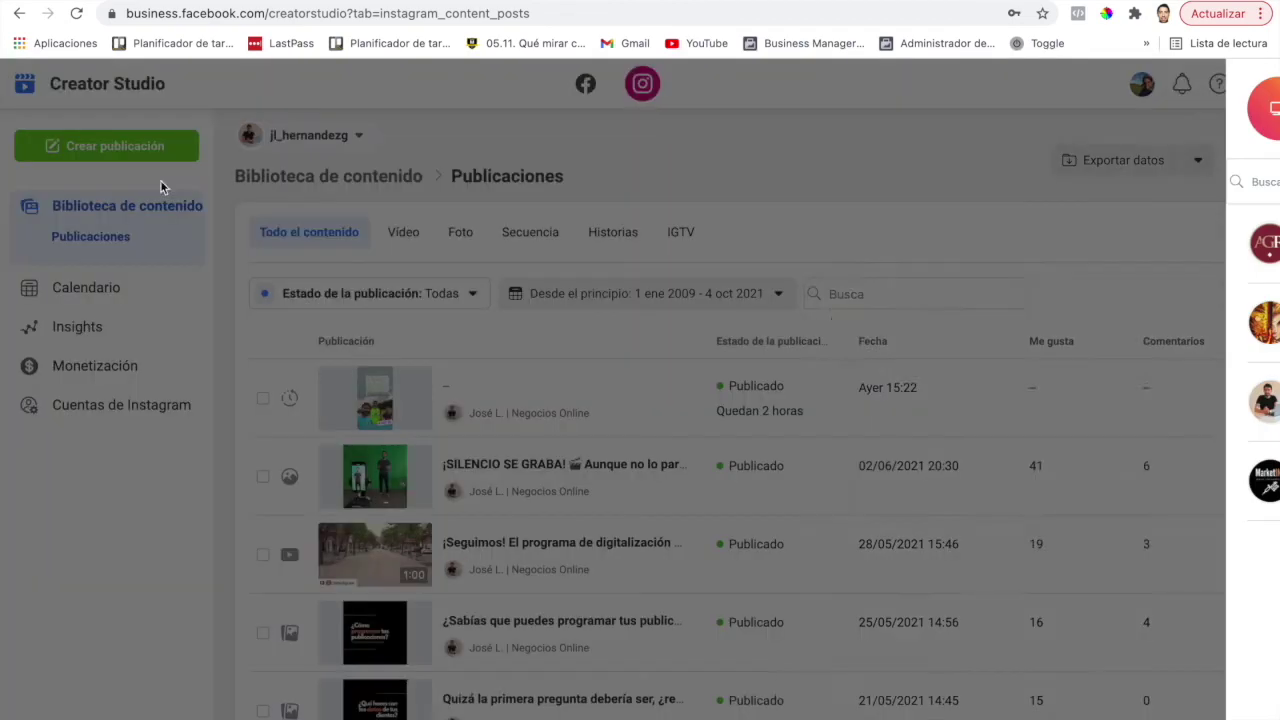
left_click(900, 455)
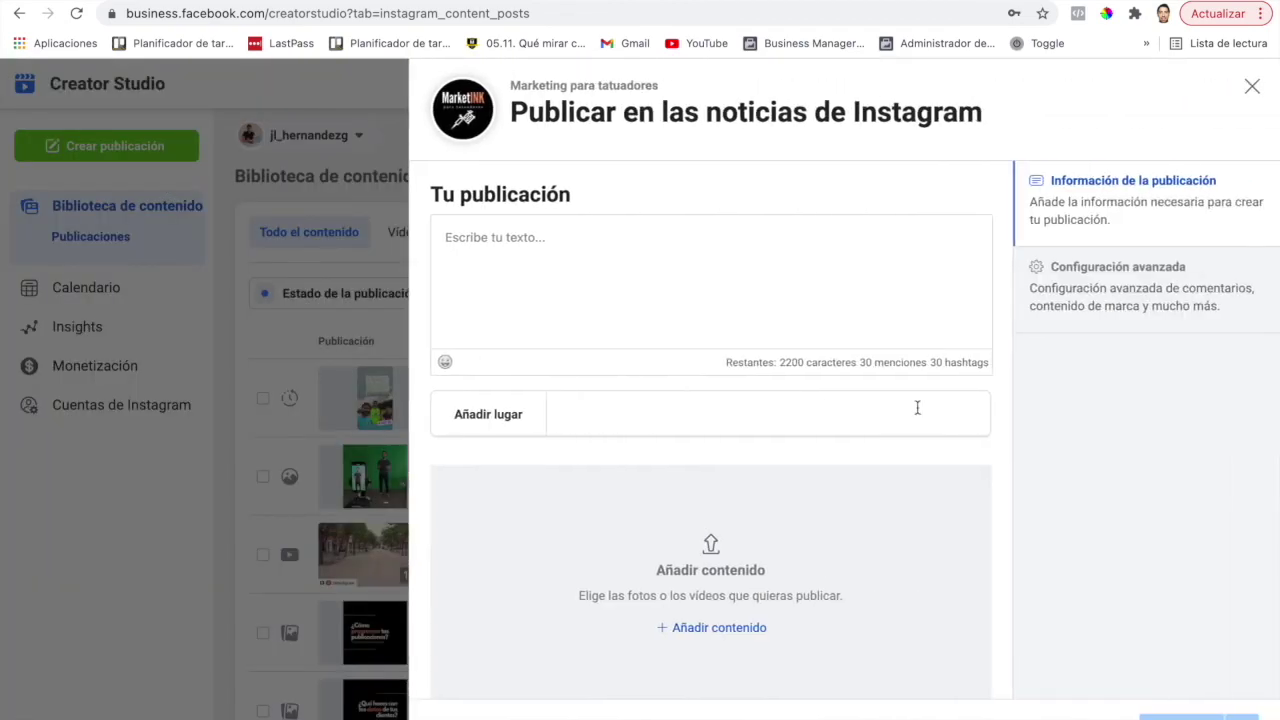
left_click(1253, 88)
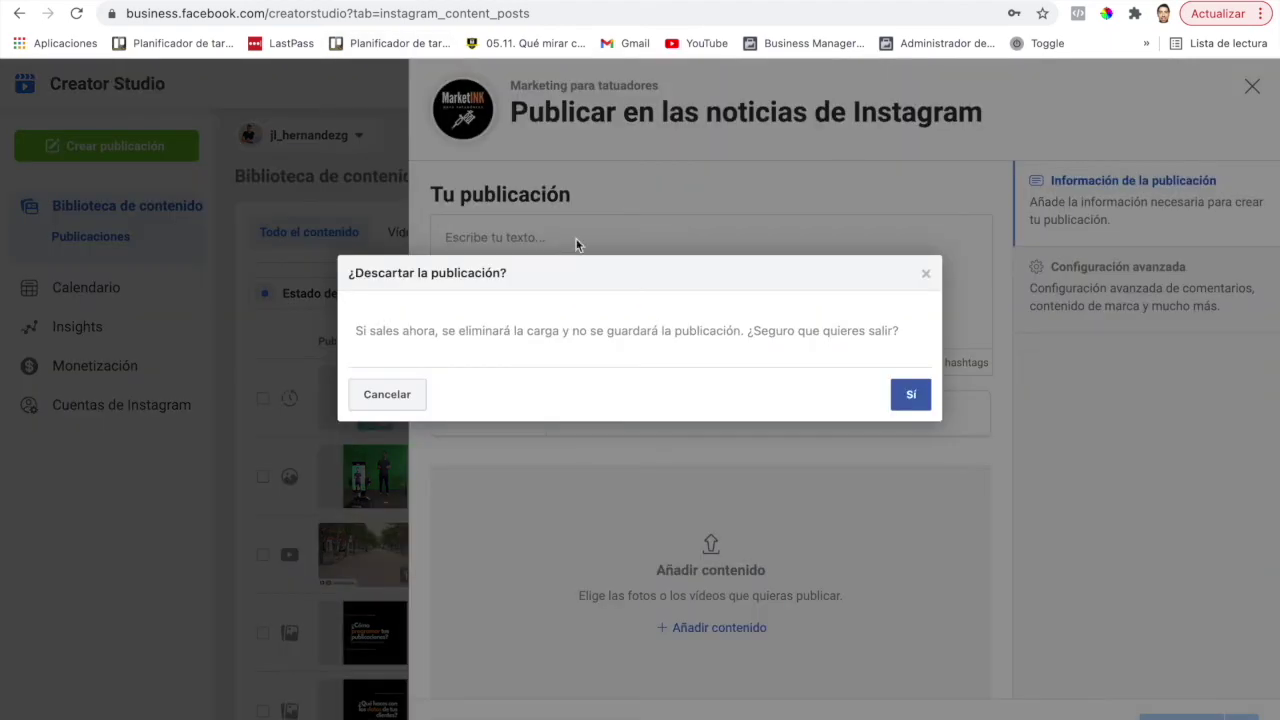
left_click(910, 394)
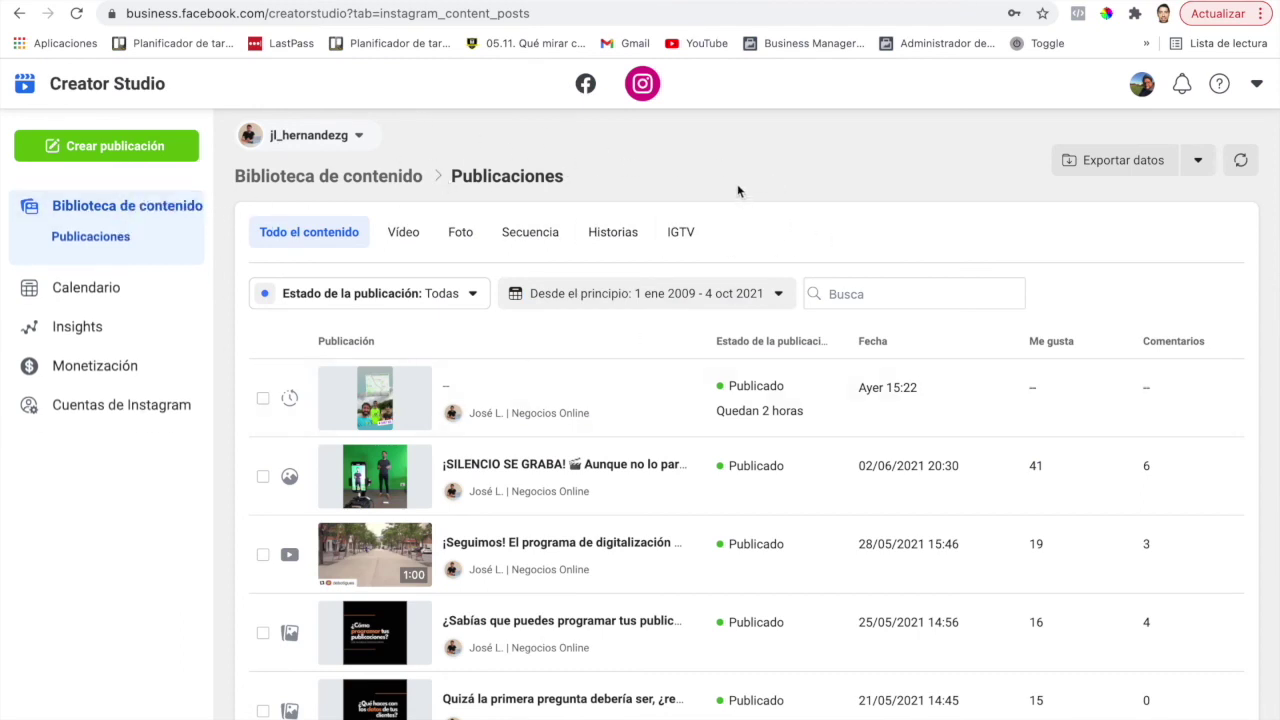
- Open the Instagram content calendar and examine the October 2021 month view for published and scheduled posts
left_click(102, 291)
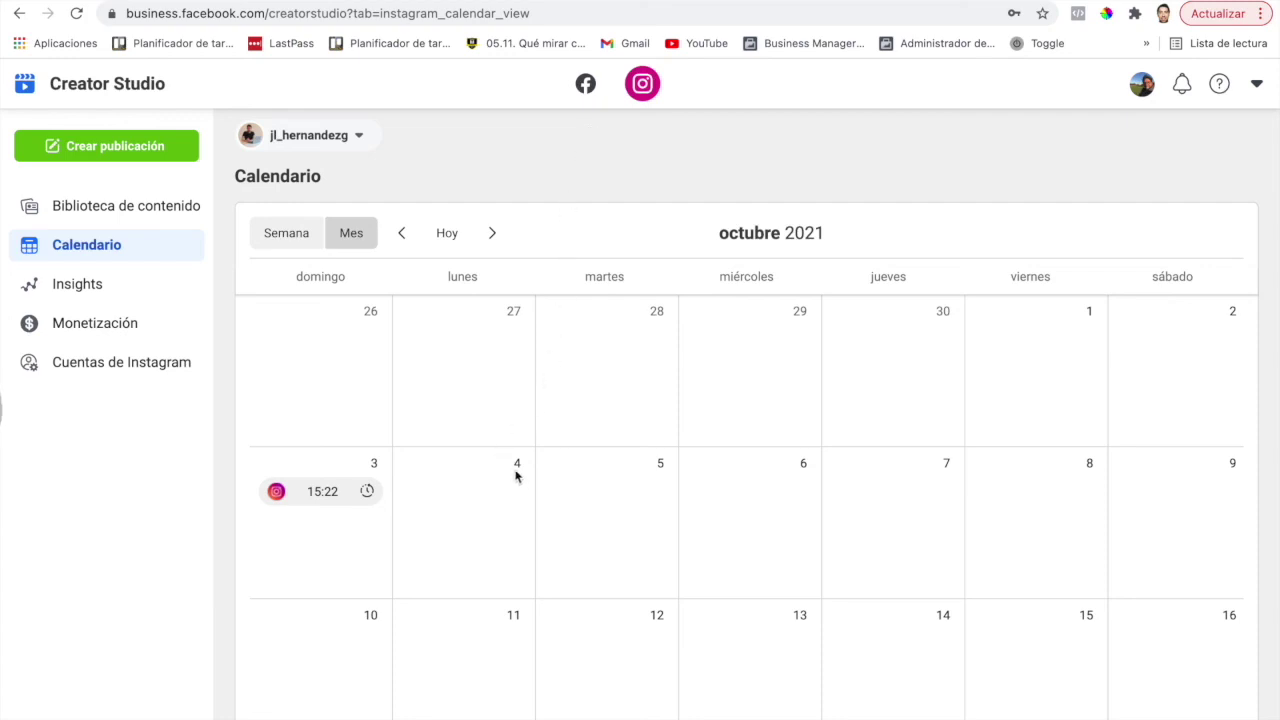
scroll(346, 554, "down", 1)
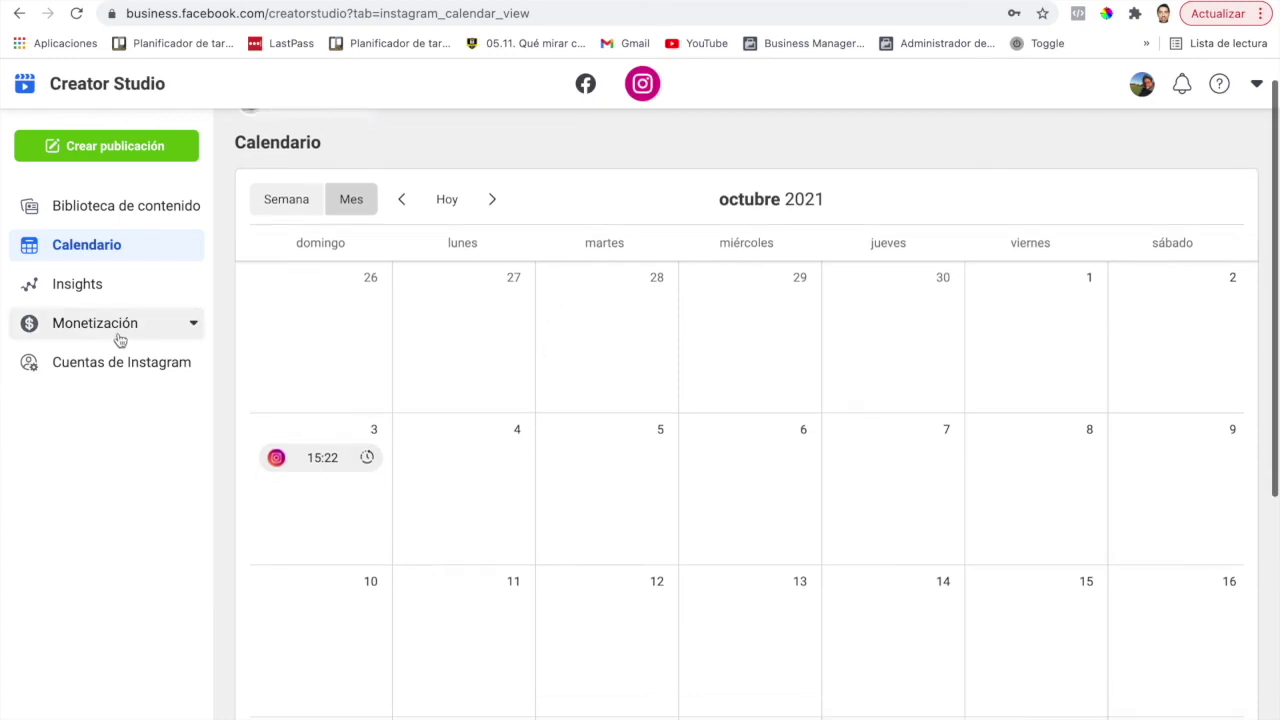
scroll(392, 458, "down", 2)
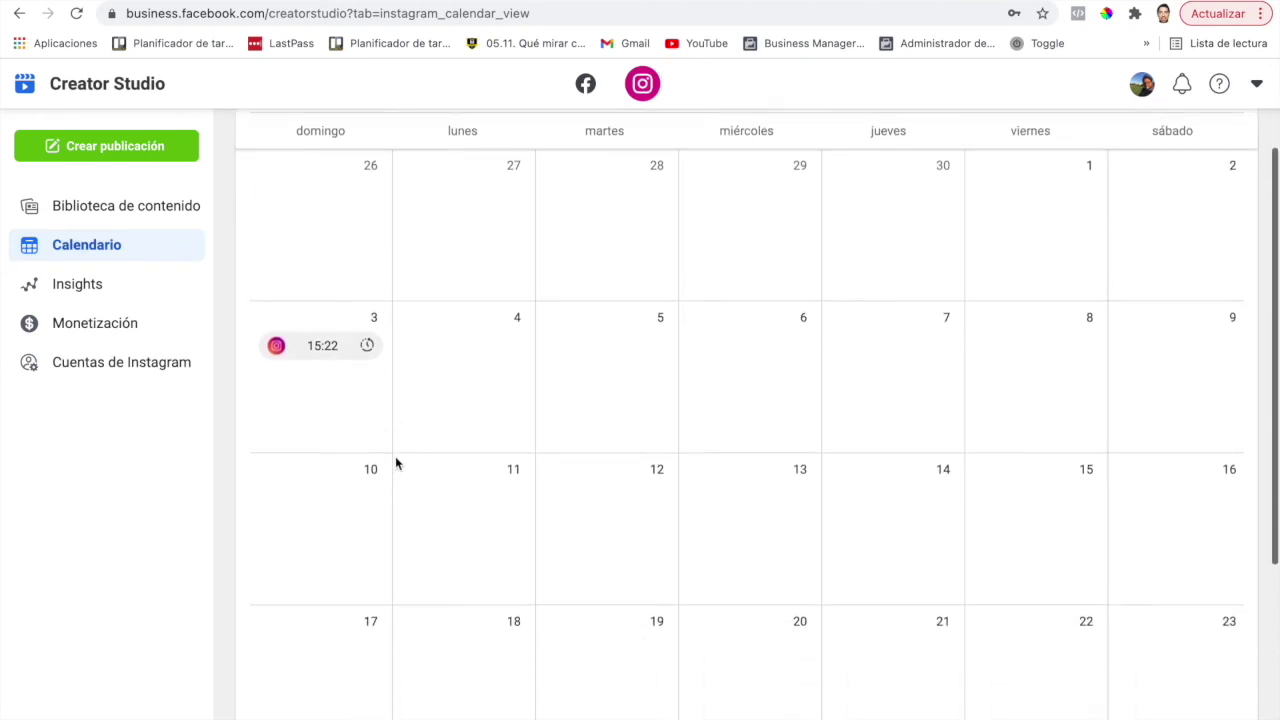
scroll(329, 425, "down", 1)
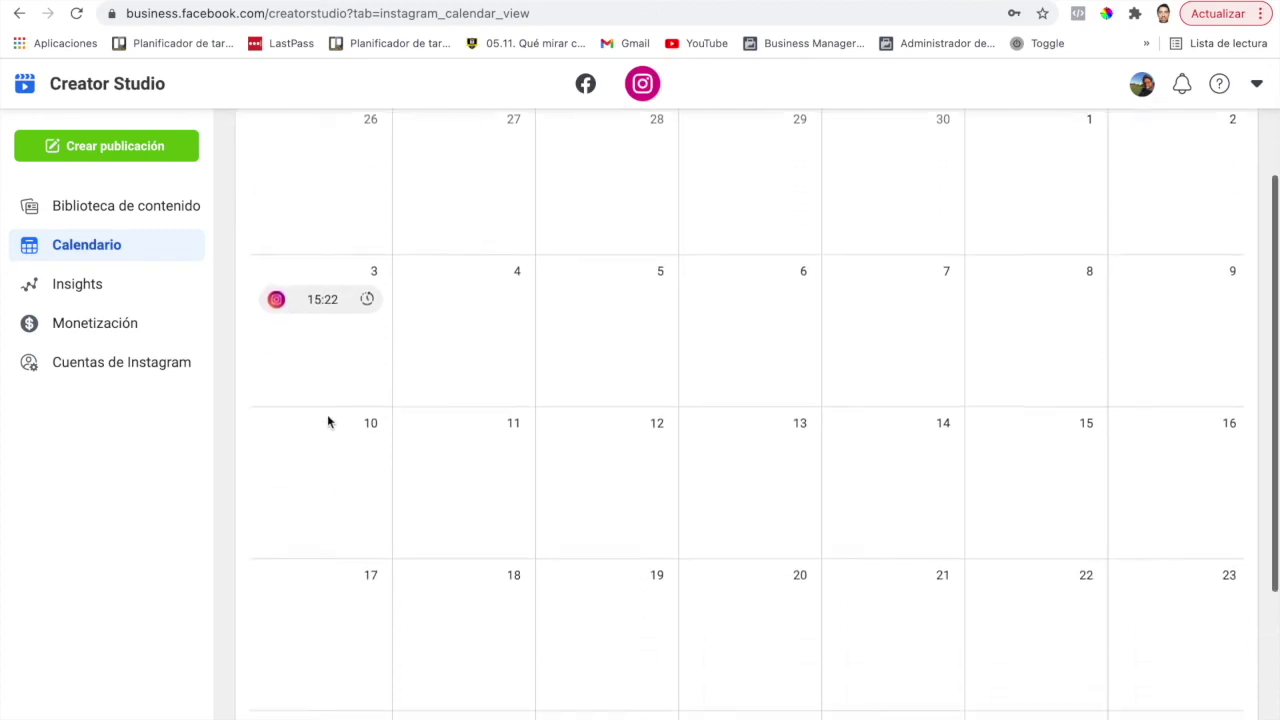
scroll(332, 380, "up", 1)
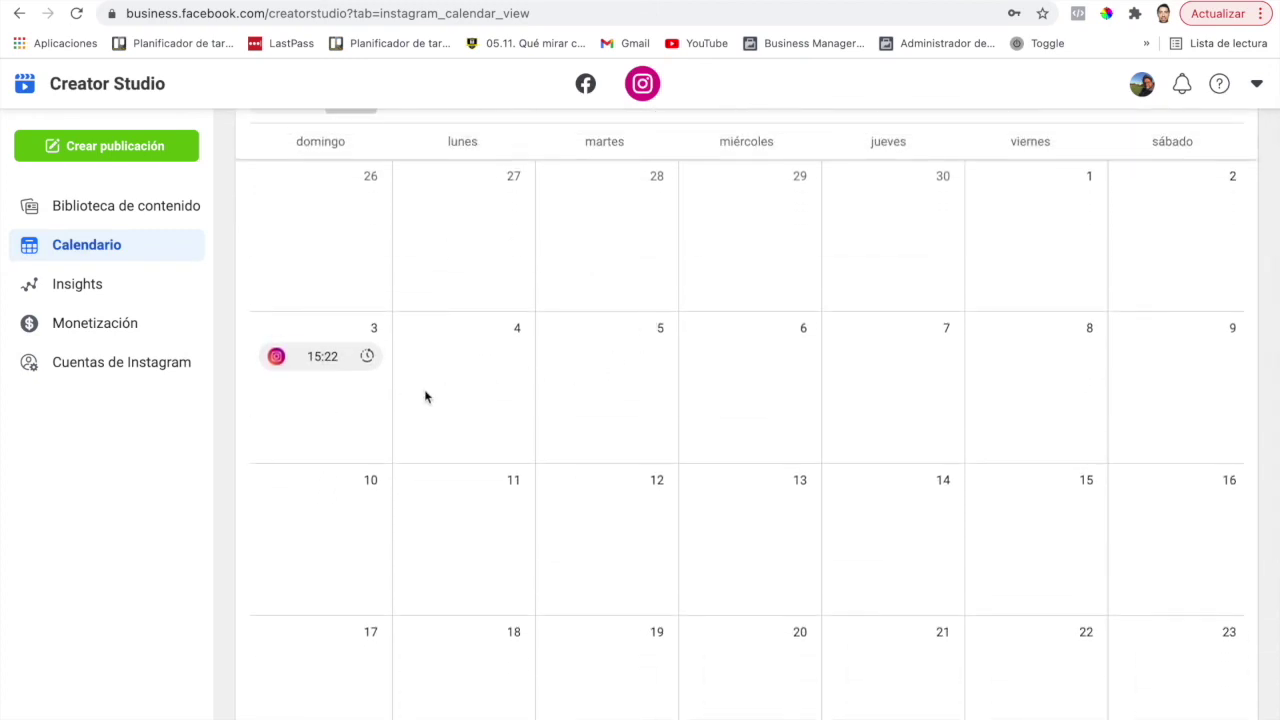
scroll(1084, 398, "down", 1)
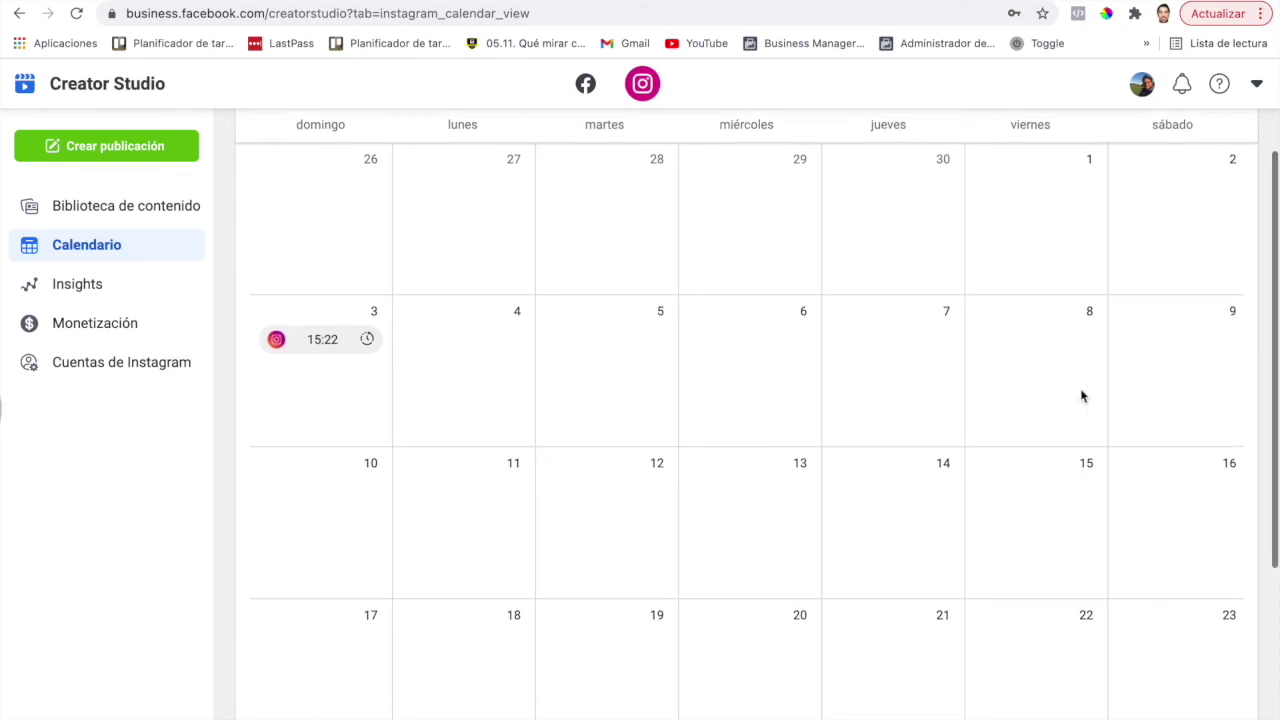
scroll(735, 415, "down", 2)
scroll(734, 414, "up", 5)
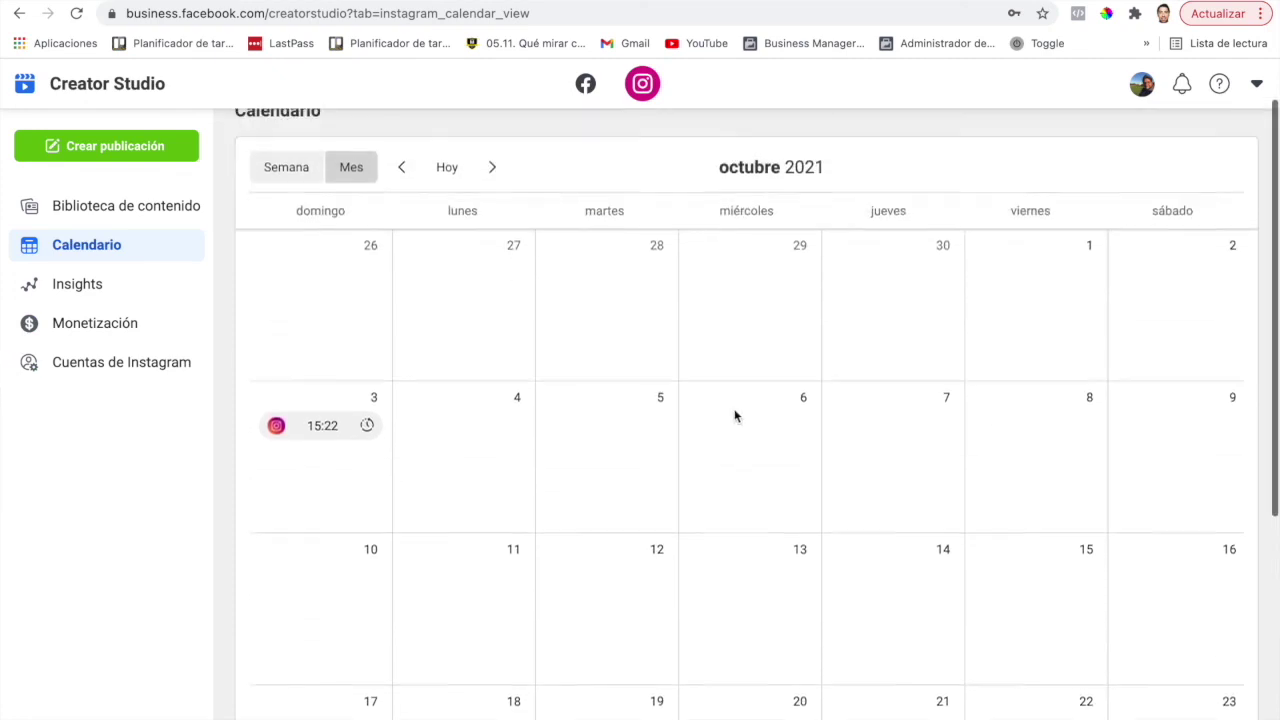
scroll(736, 415, "down", 1)
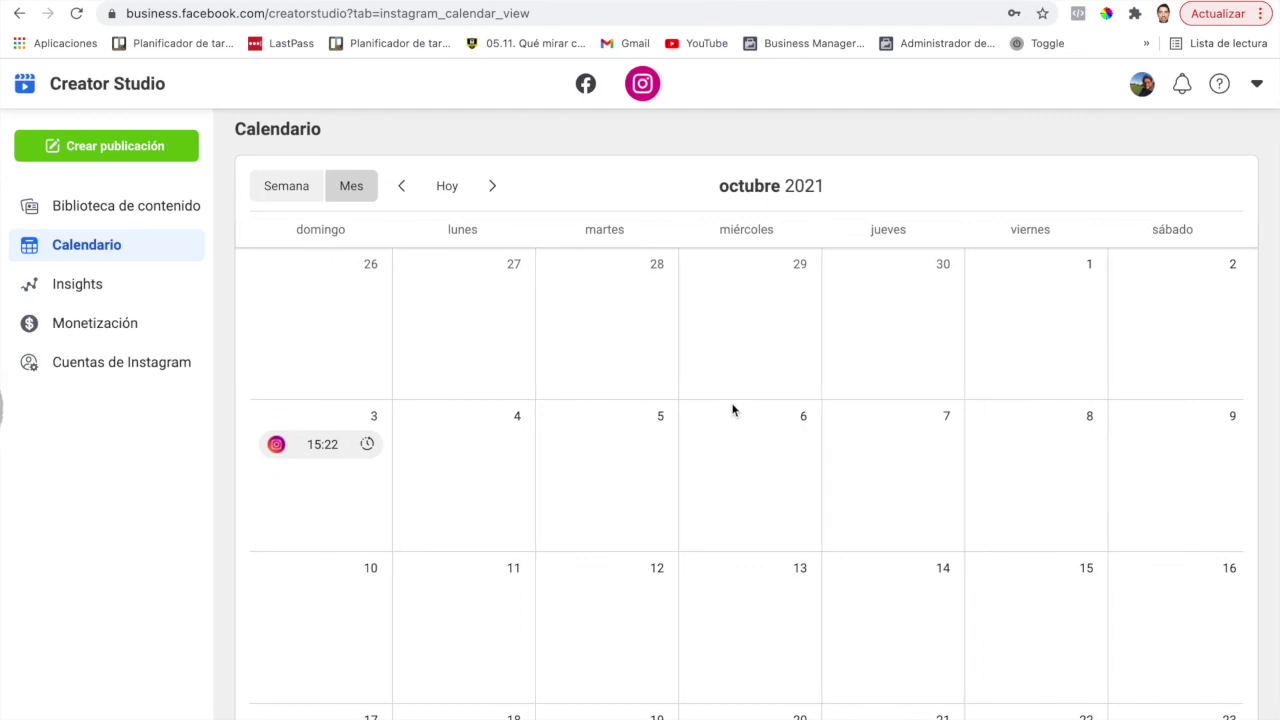
scroll(594, 317, "down", 3)
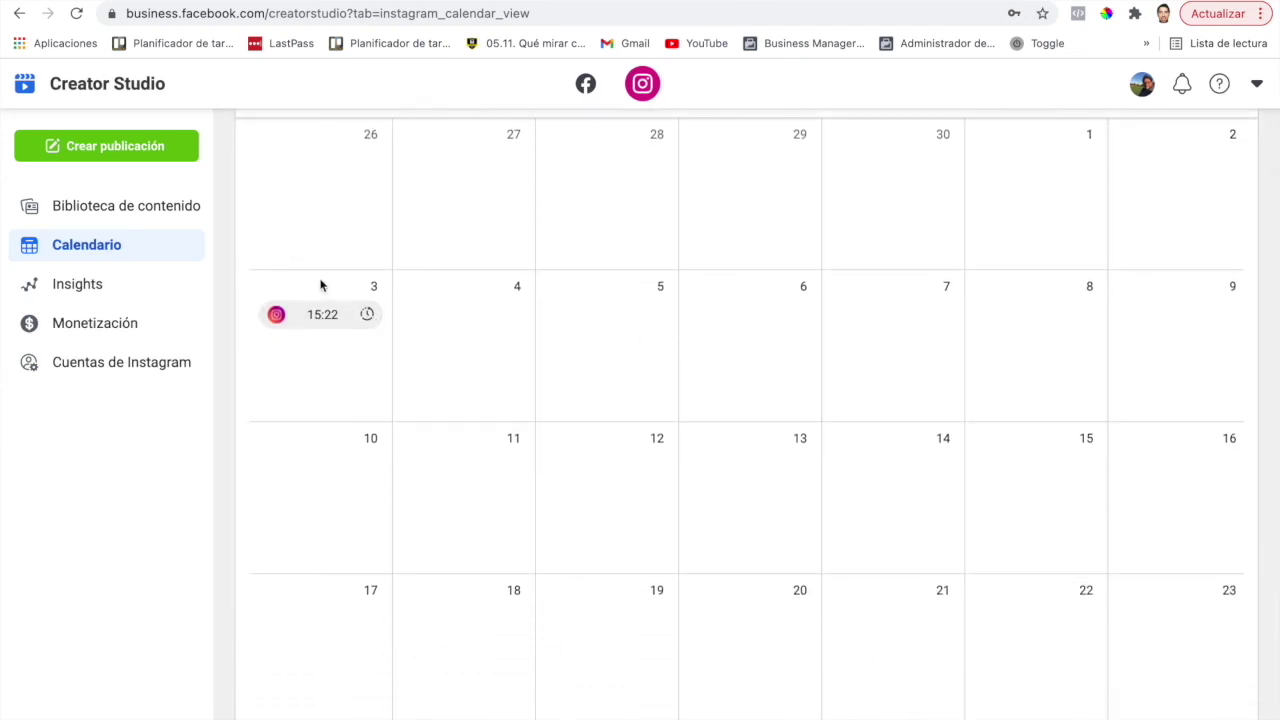
- Open the Instagram Insights activity report and examine the account's interactions over the last seven days
left_click(92, 296)
scroll(503, 189, "down", 1)
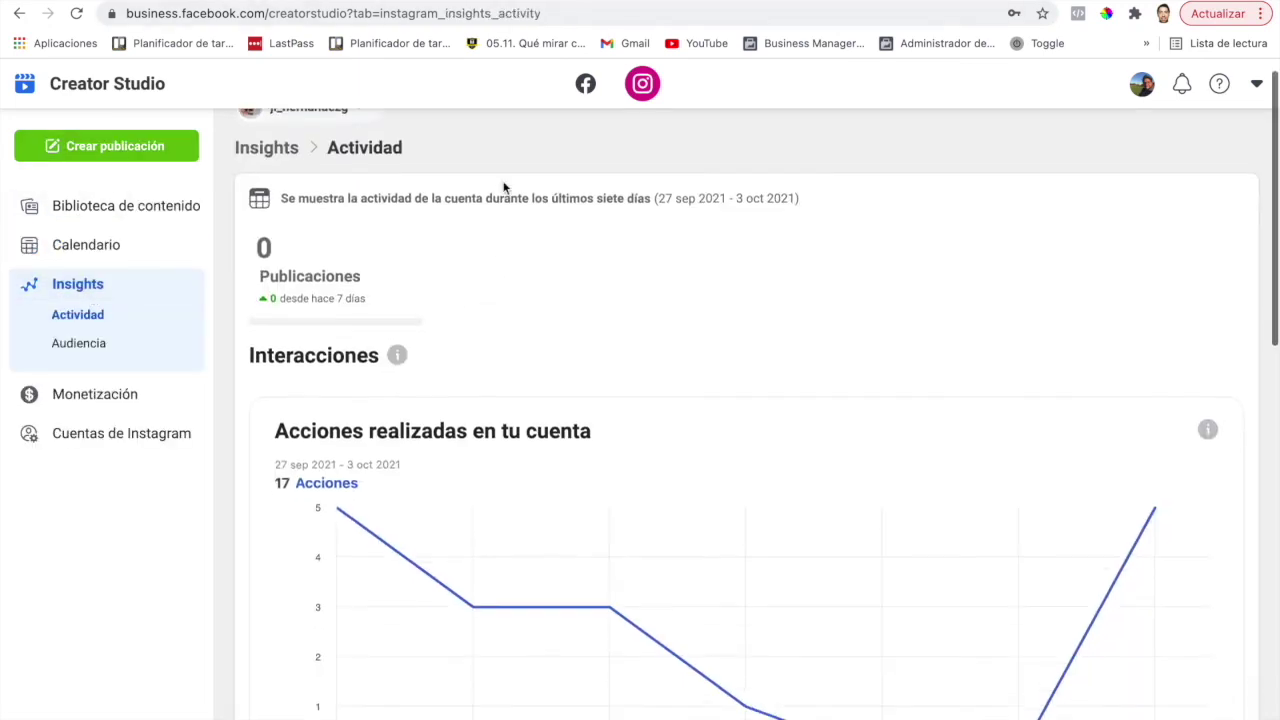
scroll(537, 234, "down", 5)
scroll(537, 234, "up", 4)
scroll(538, 234, "down", 2)
- Open the Audiencia insights and examine the follower total and the followers' age and sex chart
left_click(92, 343)
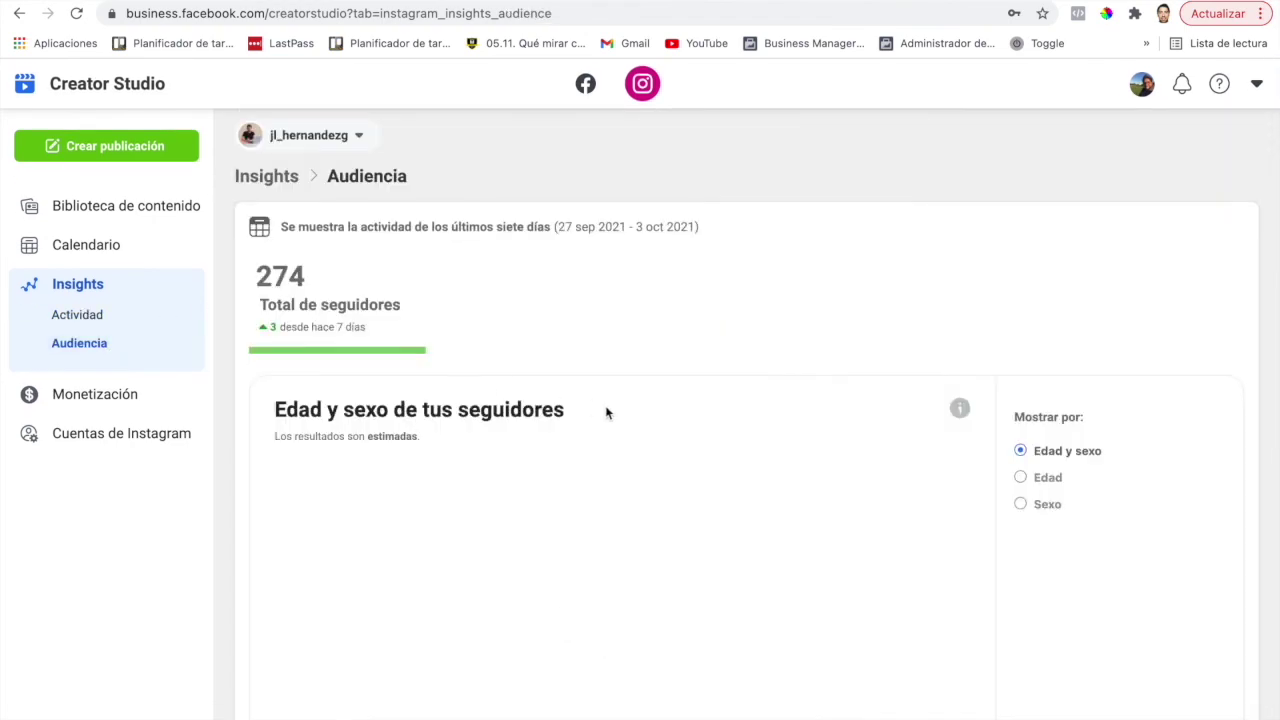
scroll(605, 412, "down", 7)
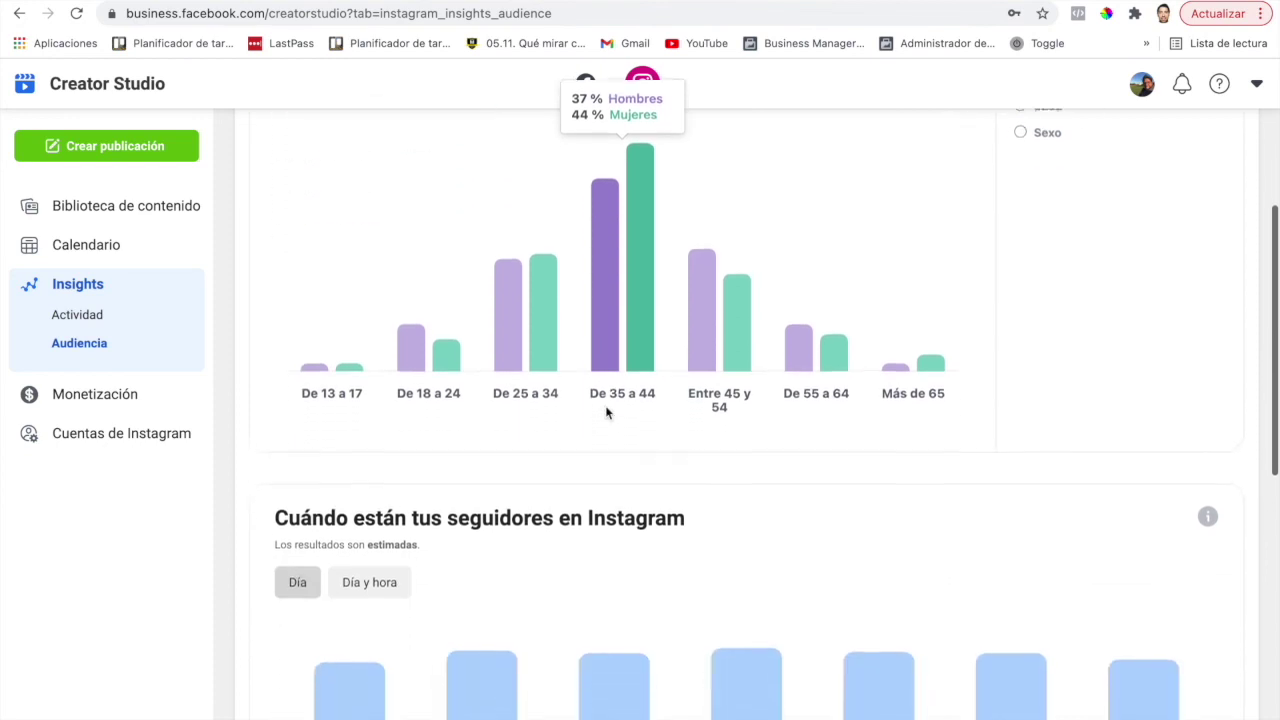
scroll(605, 410, "down", 2)
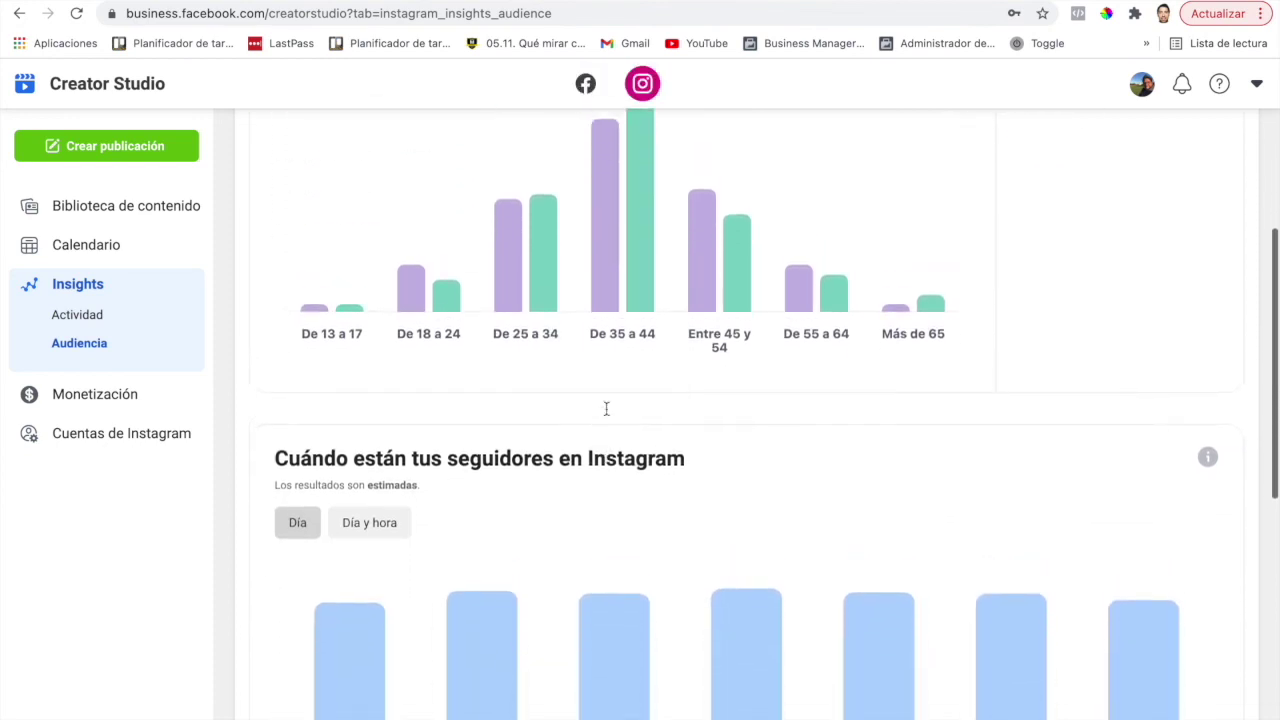
scroll(606, 408, "up", 3)
mouse_move(620, 403)
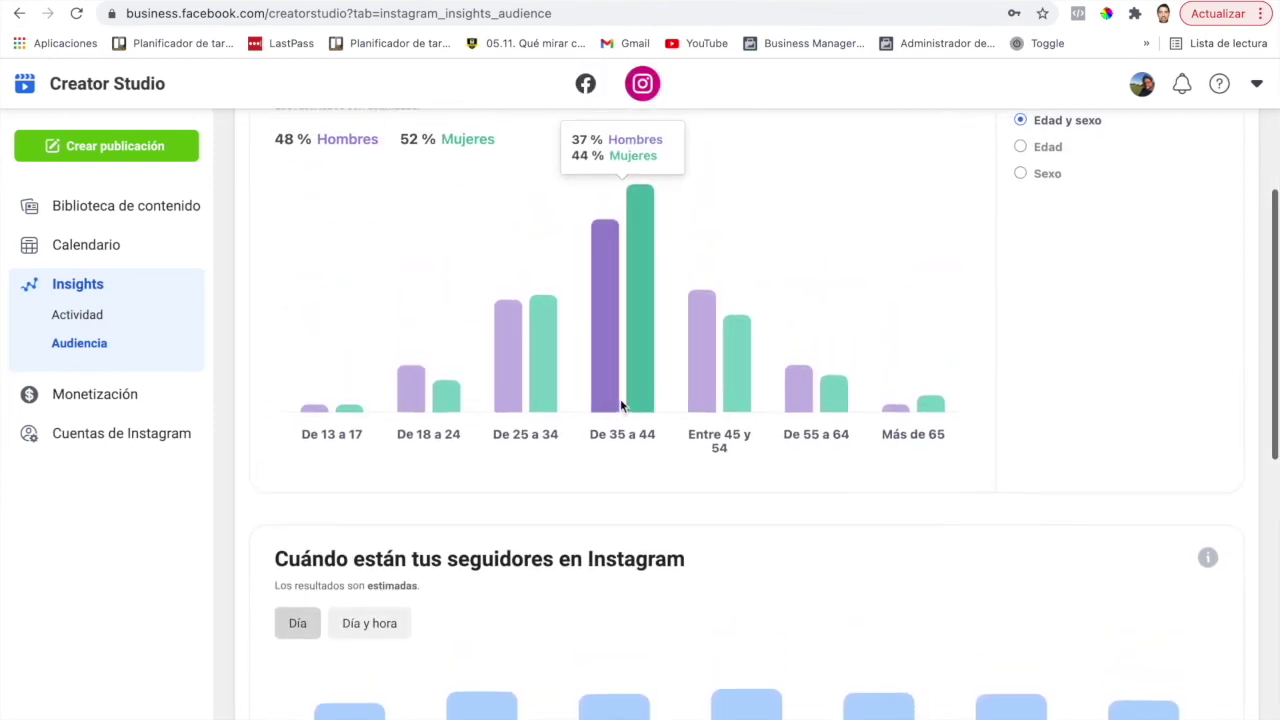
scroll(620, 403, "up", 3)
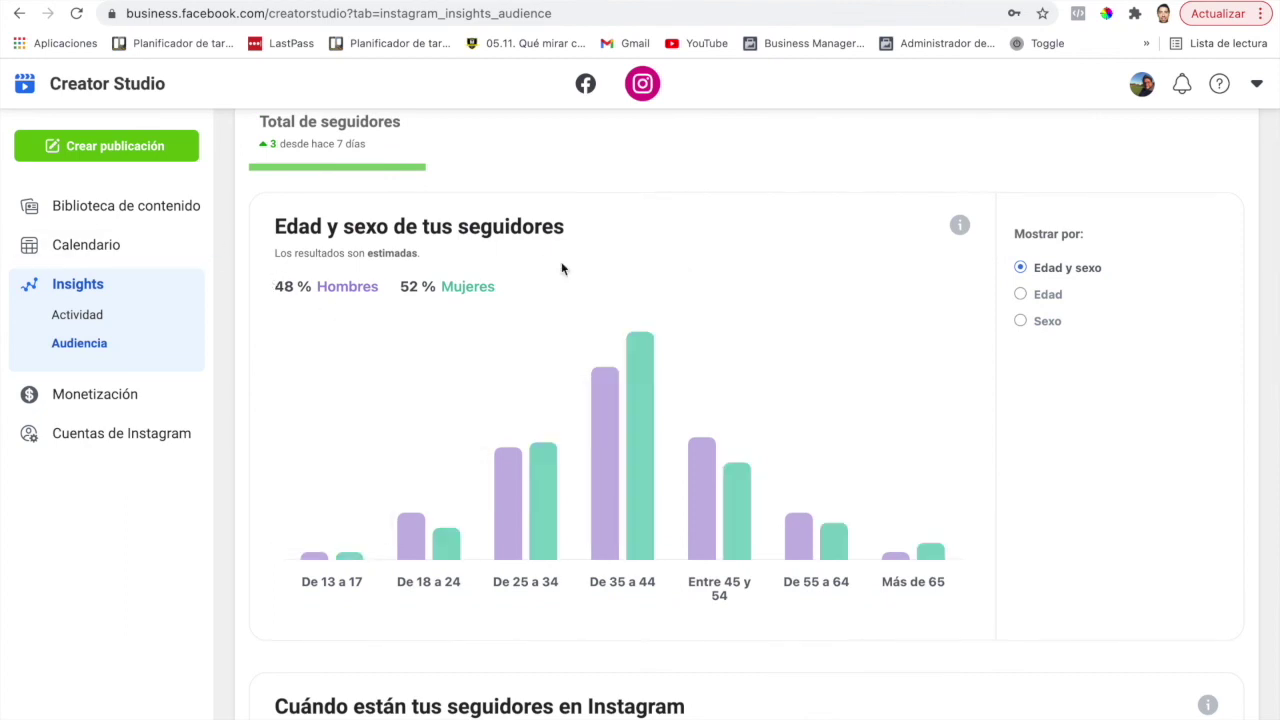
scroll(603, 271, "down", 1)
scroll(603, 271, "up", 4)
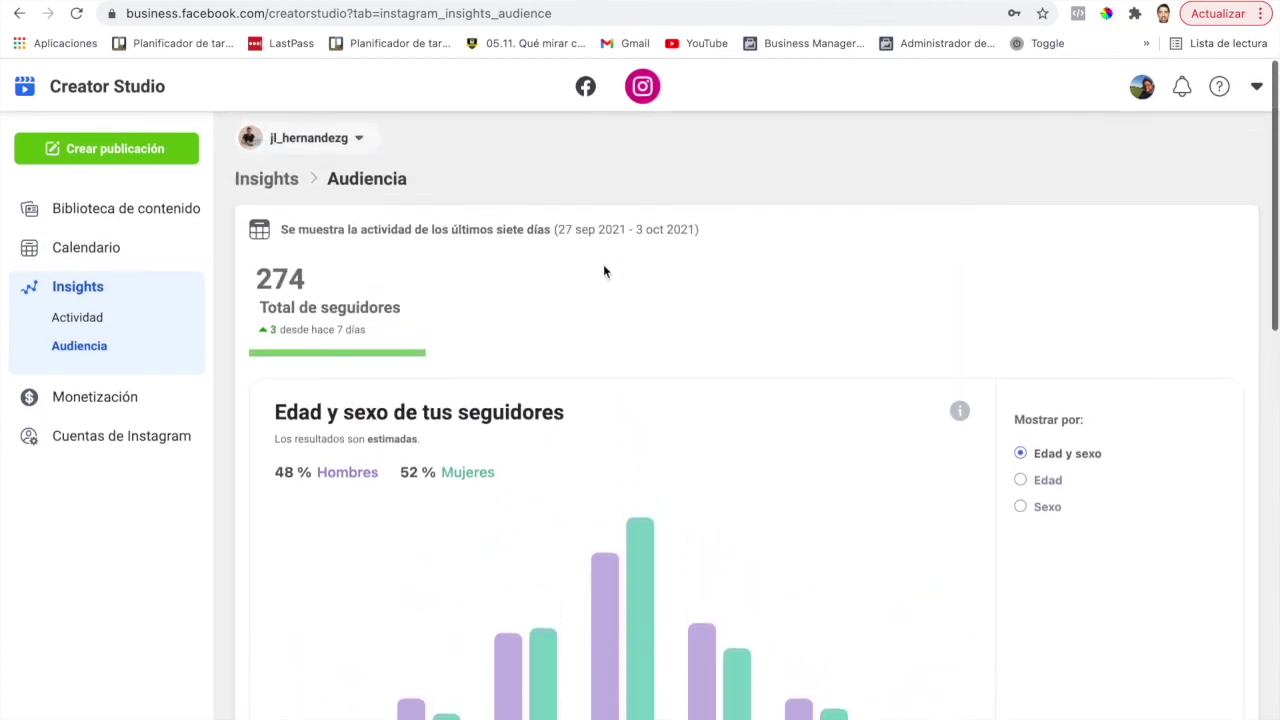
- Examine the chart of when followers are on Instagram and compare it with the age and sex breakdown
scroll(603, 271, "down", 6)
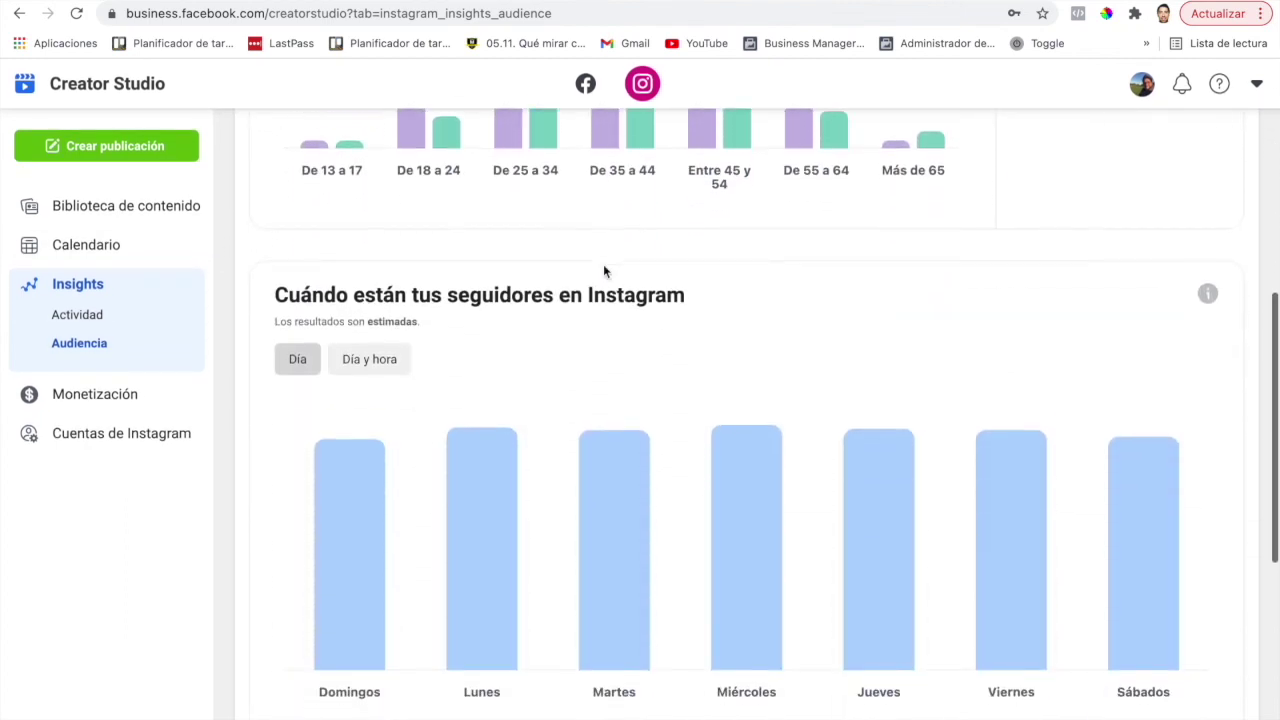
scroll(604, 270, "down", 2)
scroll(604, 270, "up", 3)
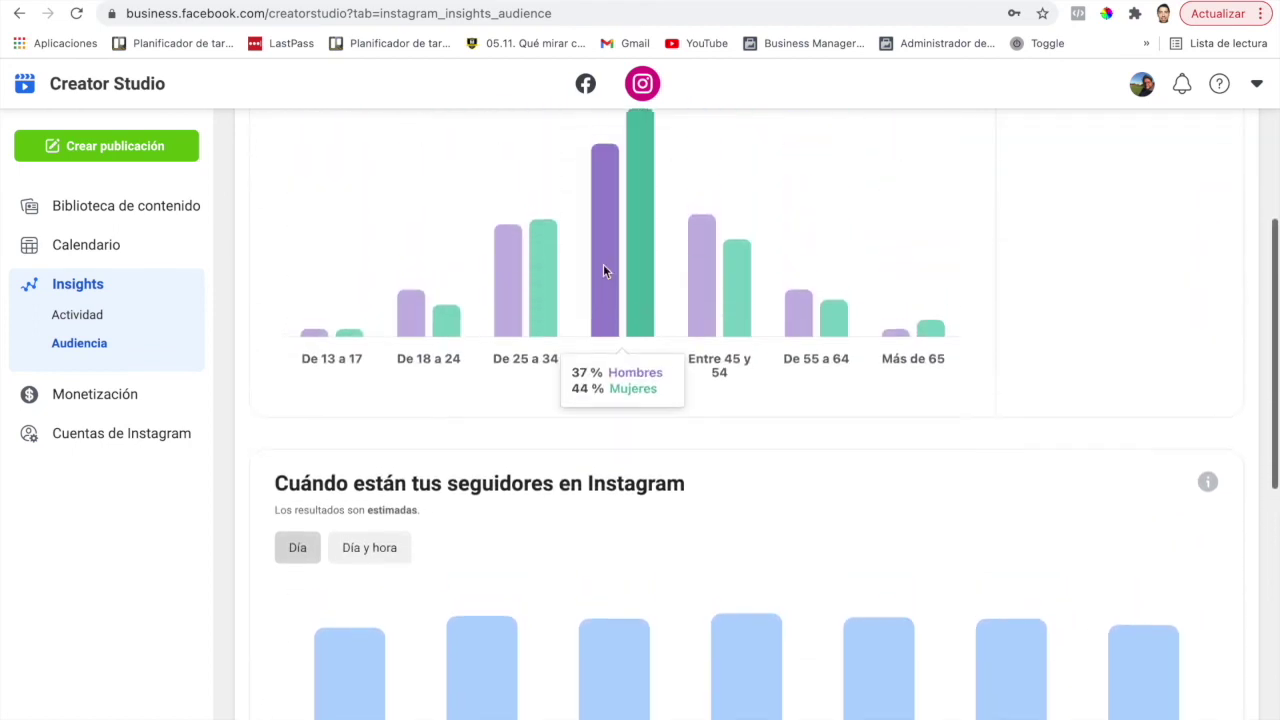
scroll(603, 270, "up", 4)
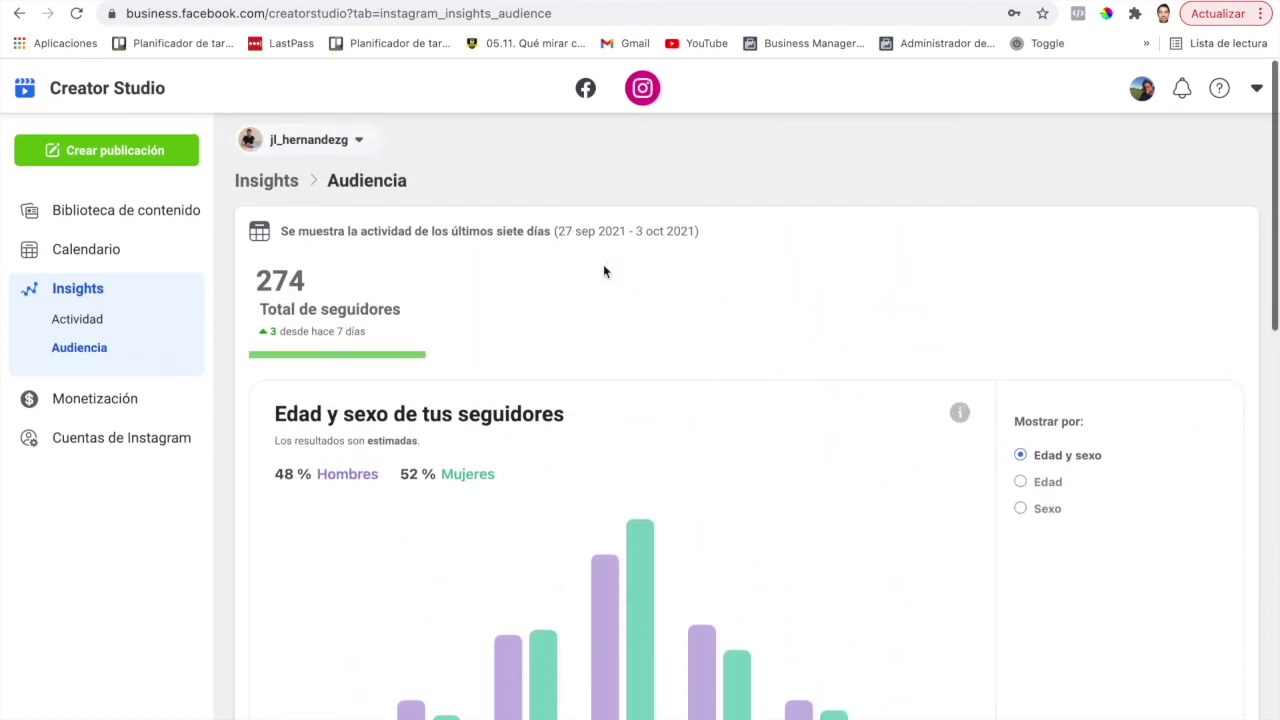
scroll(610, 330, "down", 1)
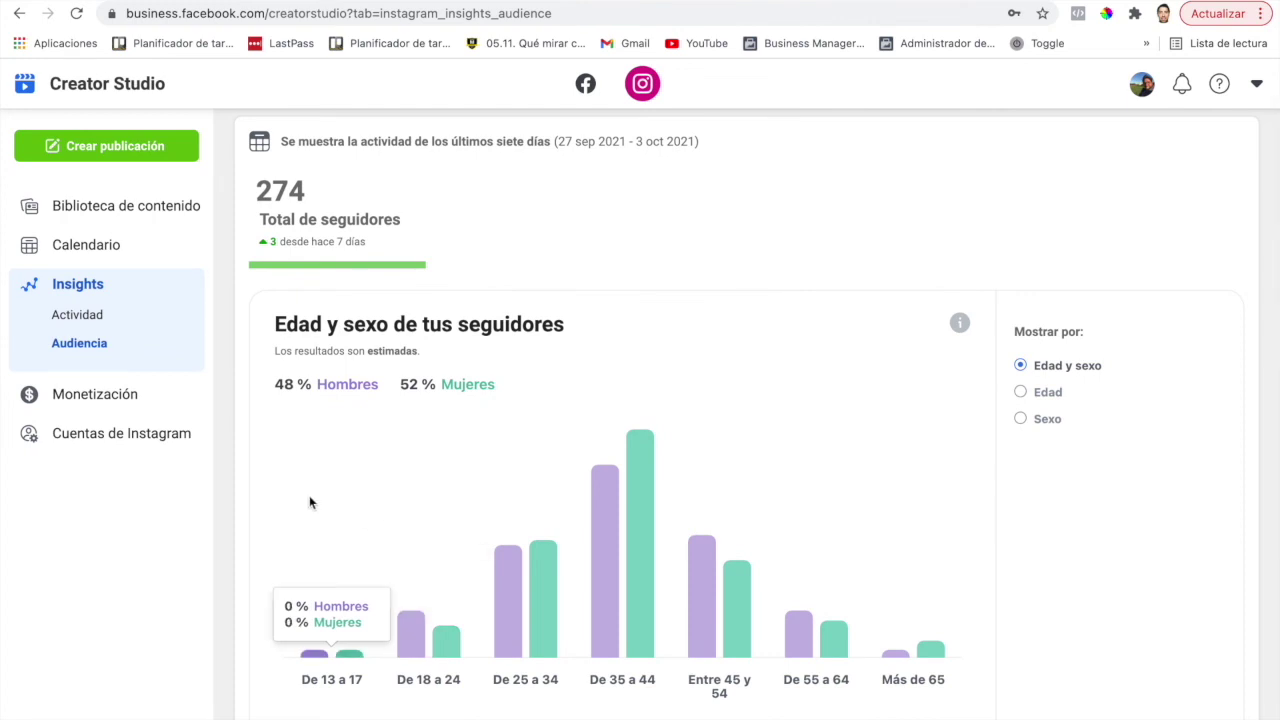
scroll(310, 500, "down", 4)
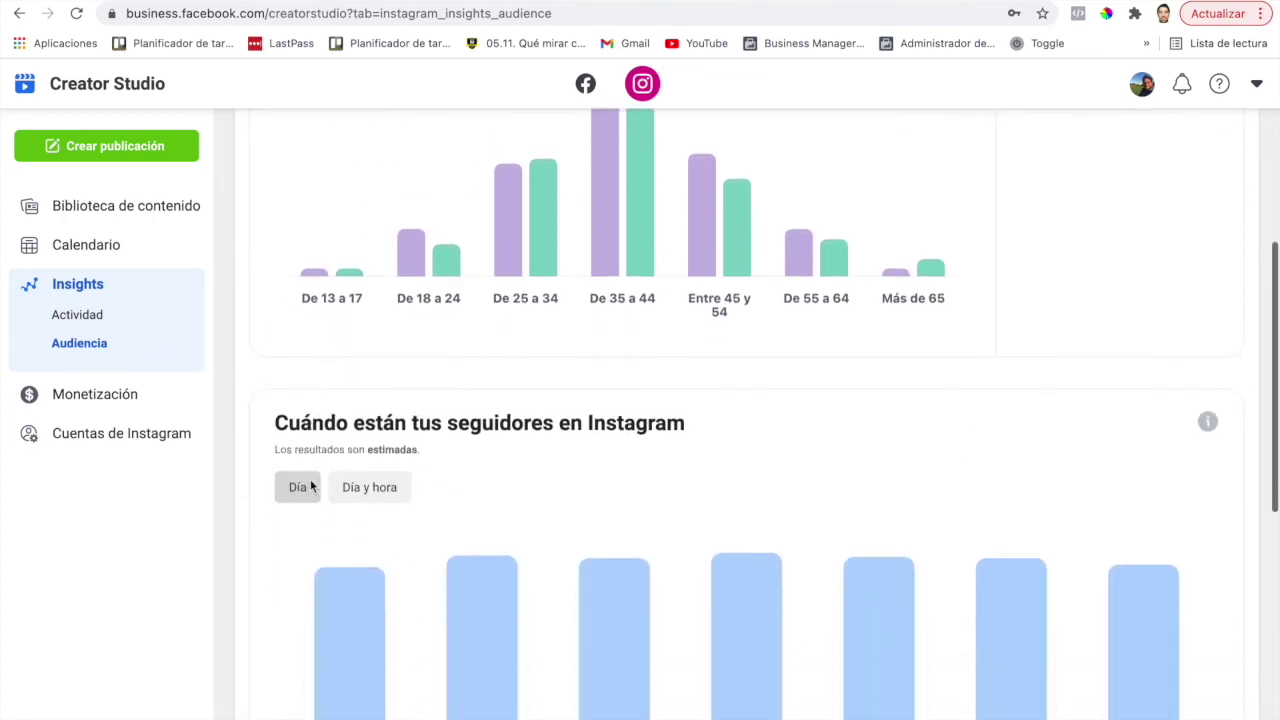
scroll(310, 486, "down", 2)
scroll(310, 486, "up", 4)
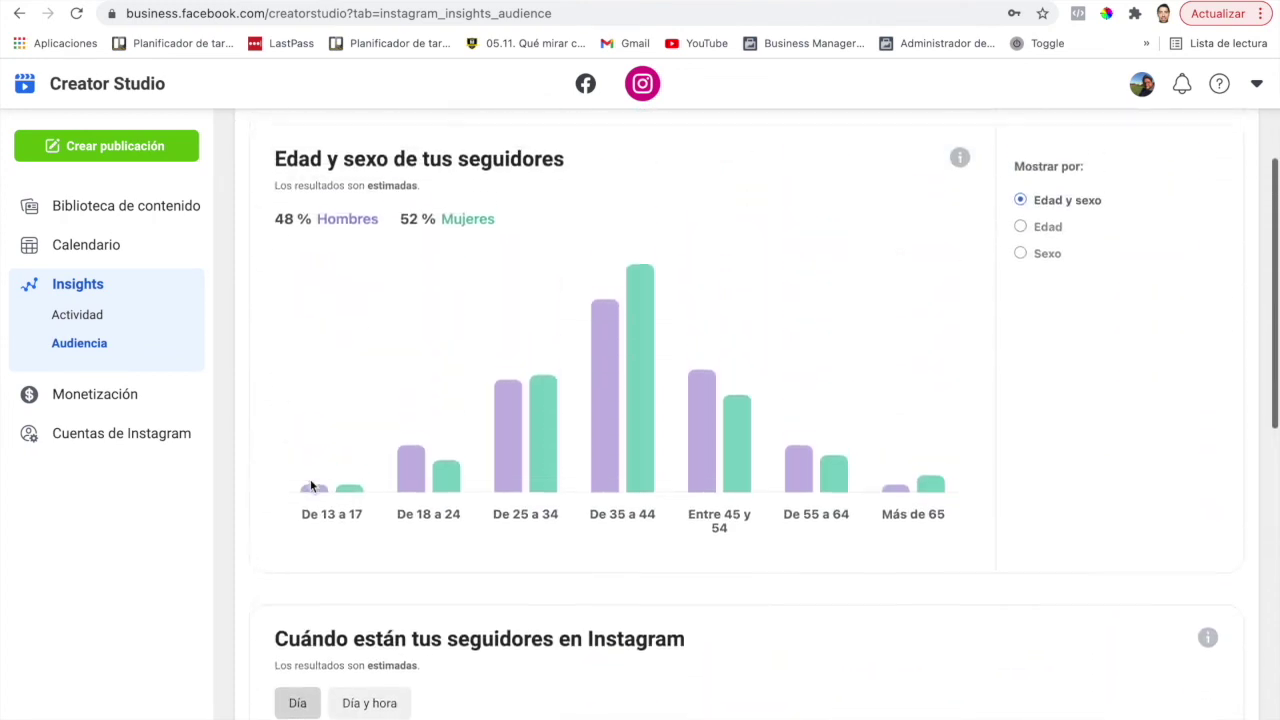
scroll(311, 486, "up", 1)
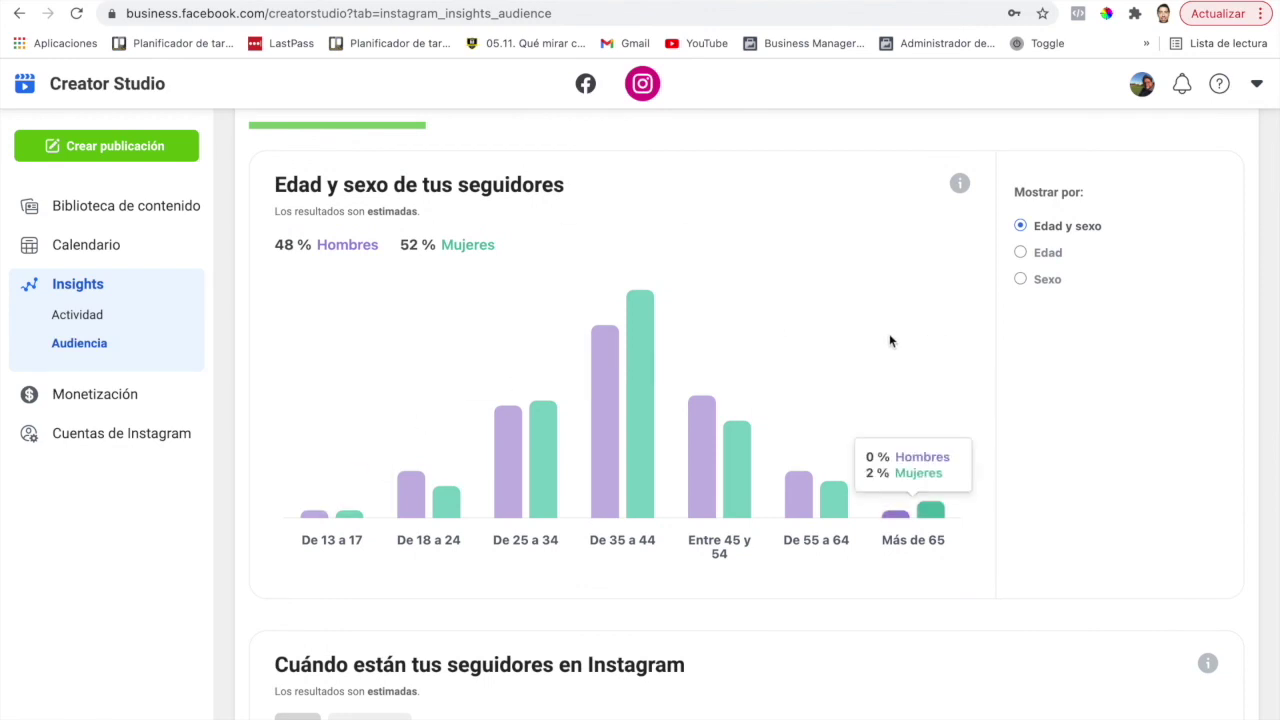